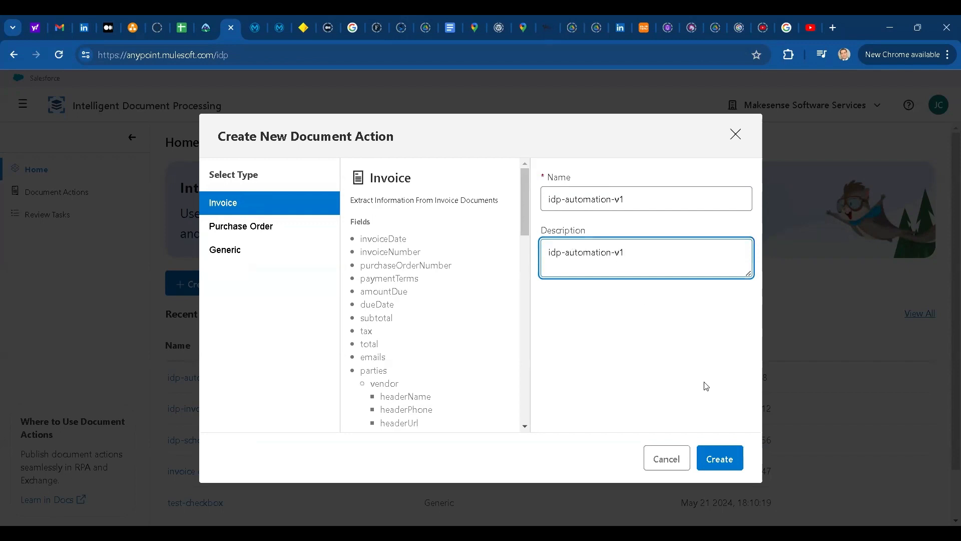
- Create the idp-automation-v1 document action and upload Invoice 9245.pdf as its sample file
{"action": "left_click", "coordinate": [720, 457]}
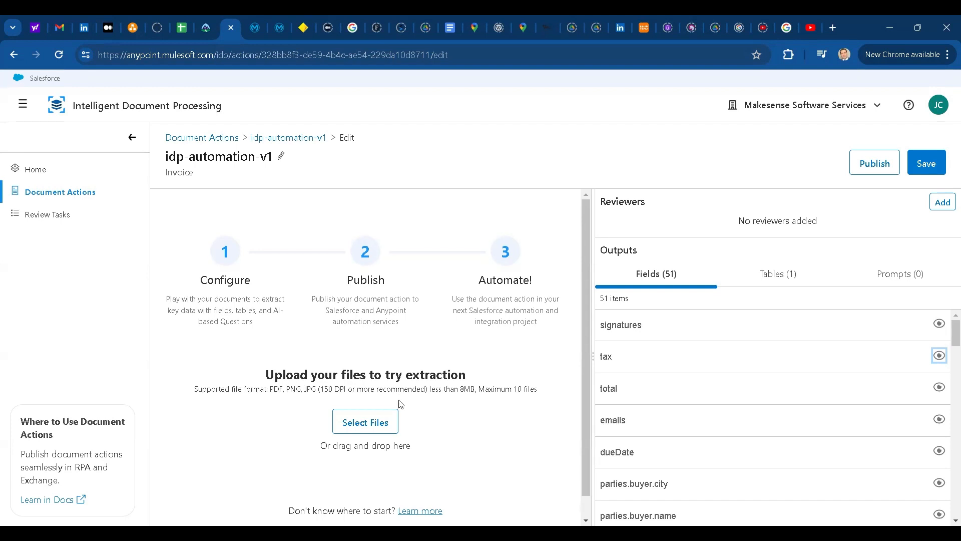
{"action": "left_click", "coordinate": [364, 428]}
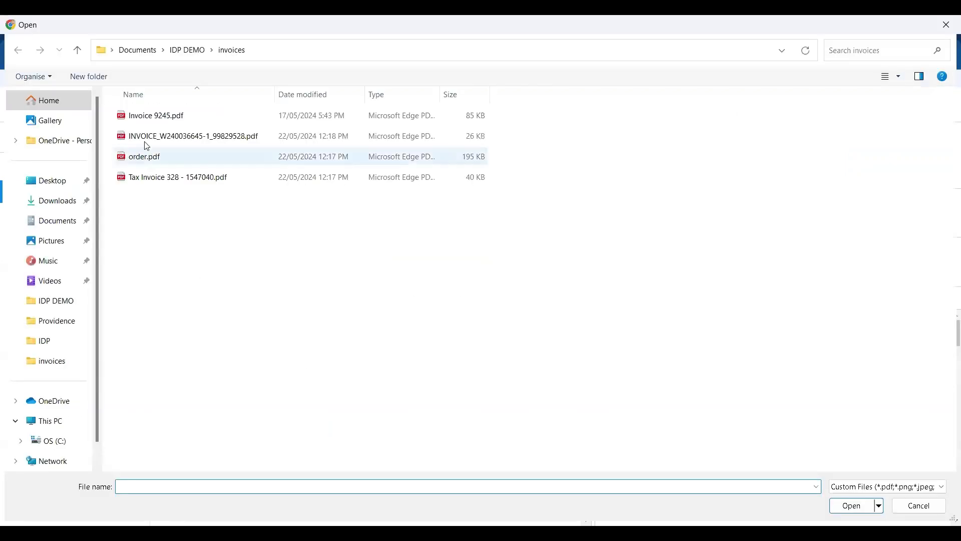
{"action": "left_click", "coordinate": [154, 116]}
{"action": "left_click", "coordinate": [852, 506]}
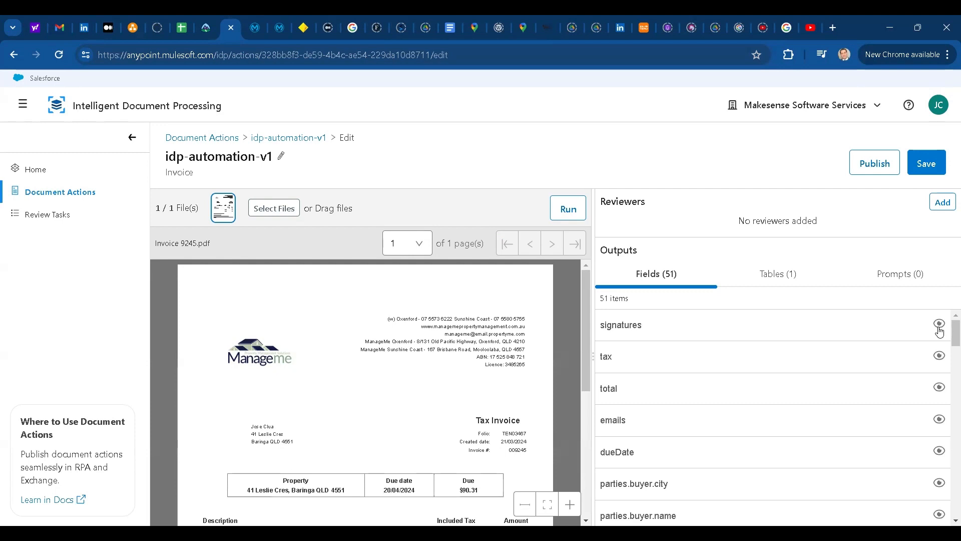
- Hide signatures, tax, emails, buyer fields, purchaseOrderNumber and others, leaving four fields including invoiceNumber
{"action": "left_click", "coordinate": [940, 332]}
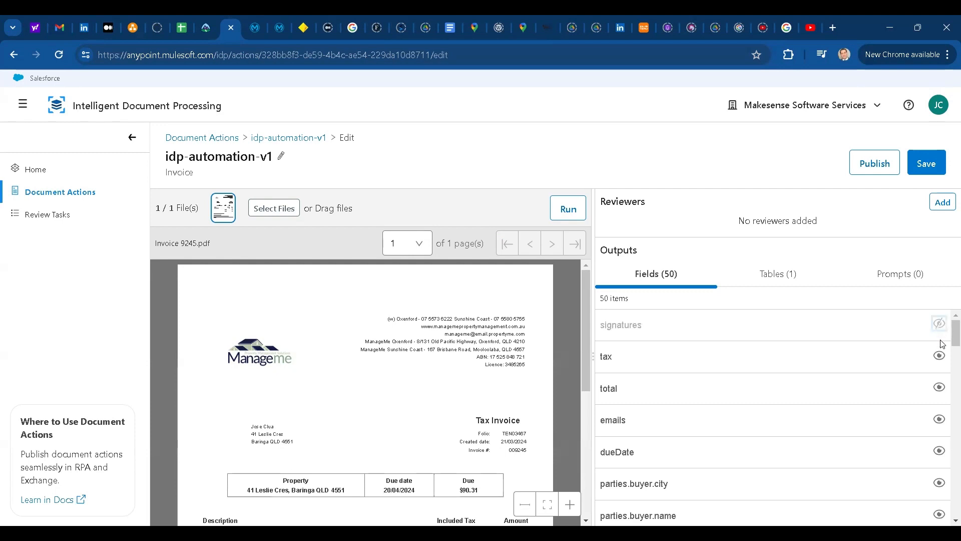
{"action": "left_click", "coordinate": [941, 360]}
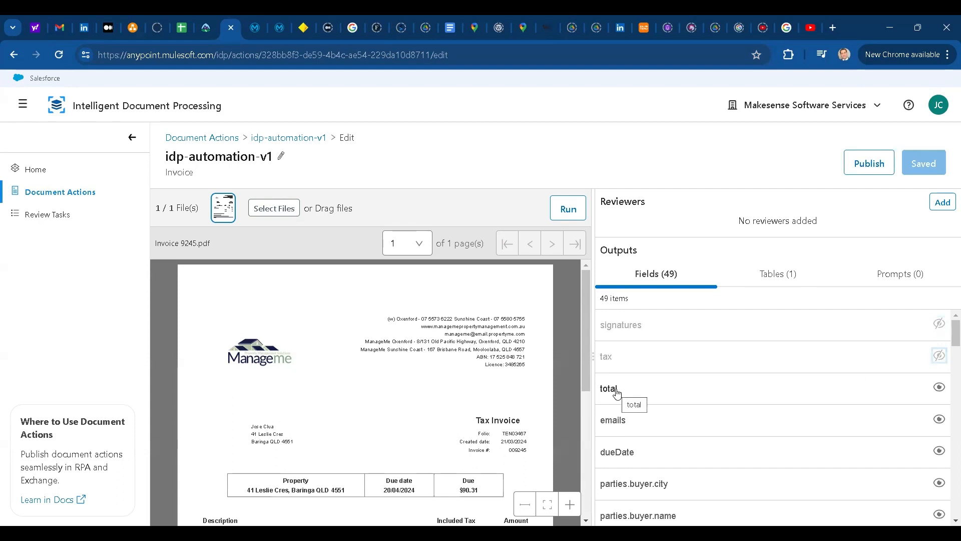
{"action": "left_click", "coordinate": [637, 390]}
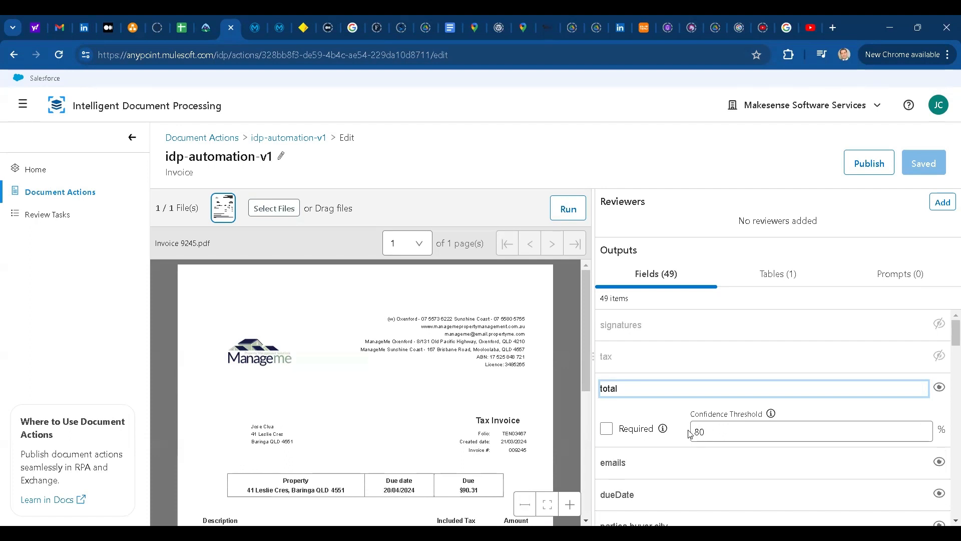
{"action": "left_click", "coordinate": [940, 463]}
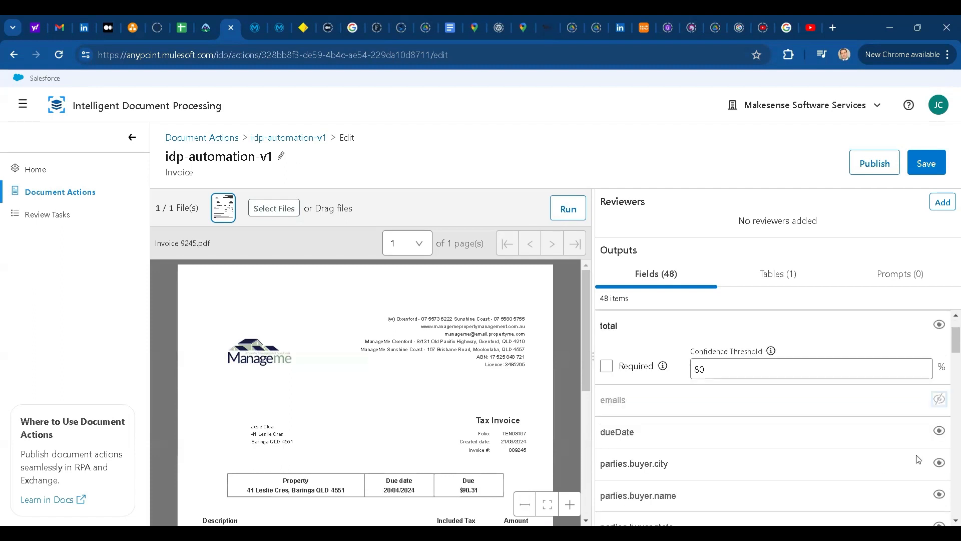
{"action": "left_click", "coordinate": [940, 468]}
{"action": "left_click", "coordinate": [851, 495]}
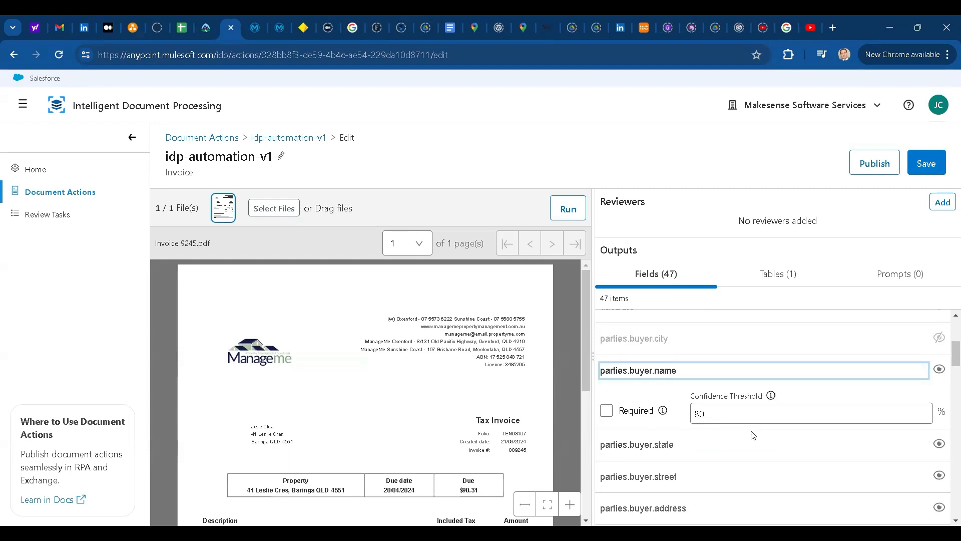
{"action": "left_click", "coordinate": [940, 476]}
{"action": "left_click", "coordinate": [939, 475]}
{"action": "left_click", "coordinate": [939, 476]}
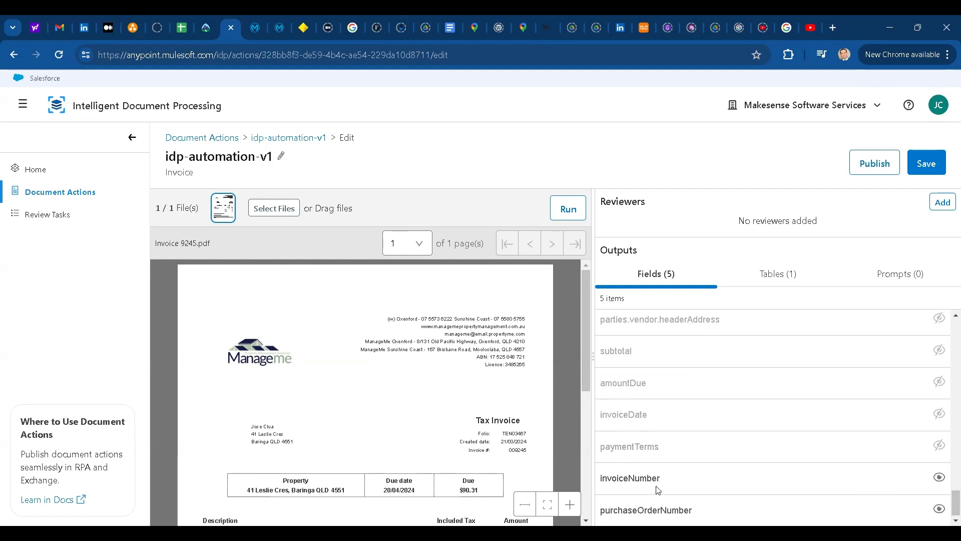
{"action": "left_click", "coordinate": [939, 508]}
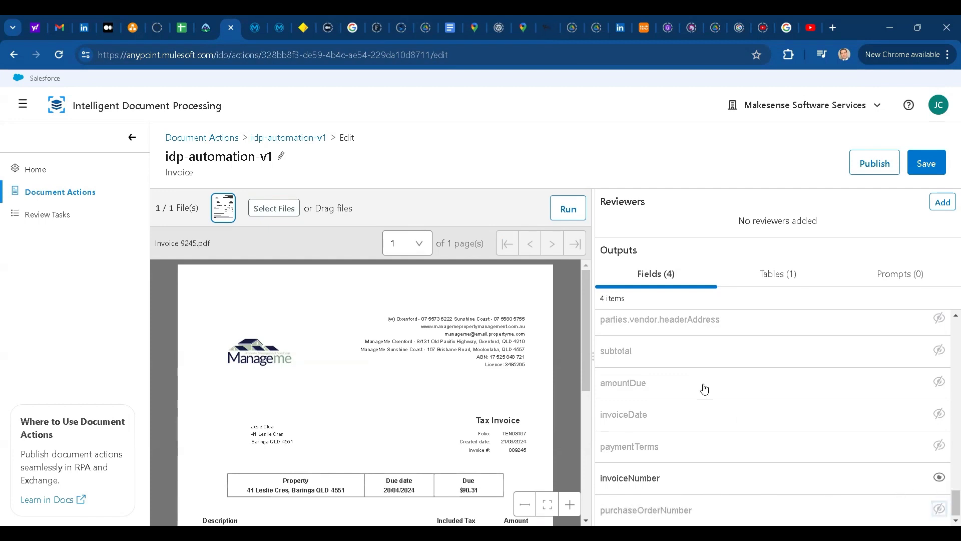
{"action": "left_click", "coordinate": [656, 279]}
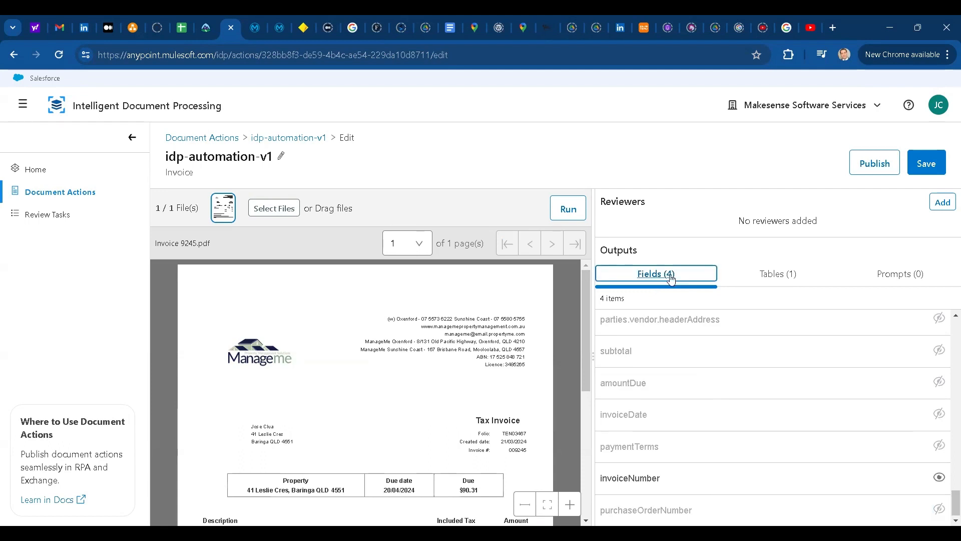
- Hide table1 and its columns from the table outputs, then bring up the empty Prompts list
{"action": "left_click", "coordinate": [776, 278]}
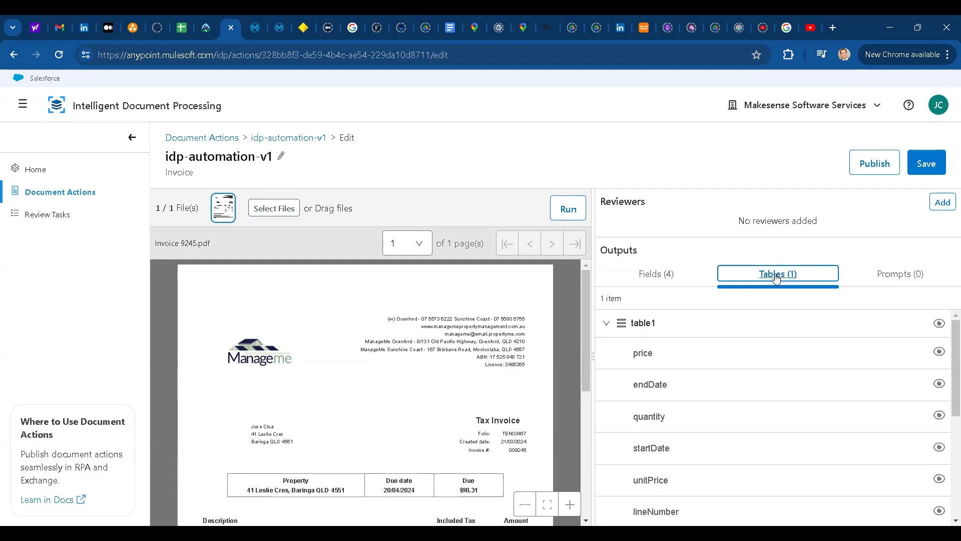
{"action": "left_click_drag", "start_coordinate": [587, 336], "coordinate": [588, 390]}
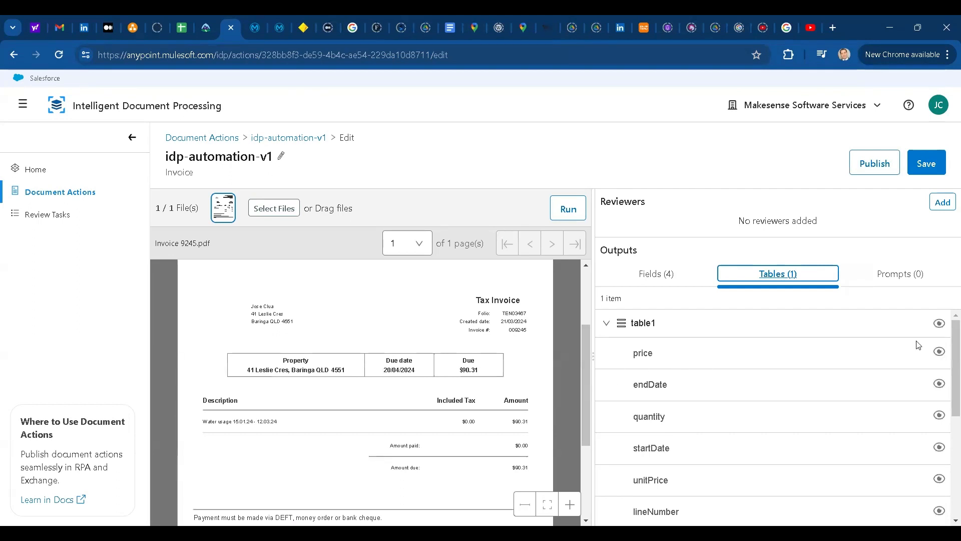
{"action": "left_click", "coordinate": [940, 323]}
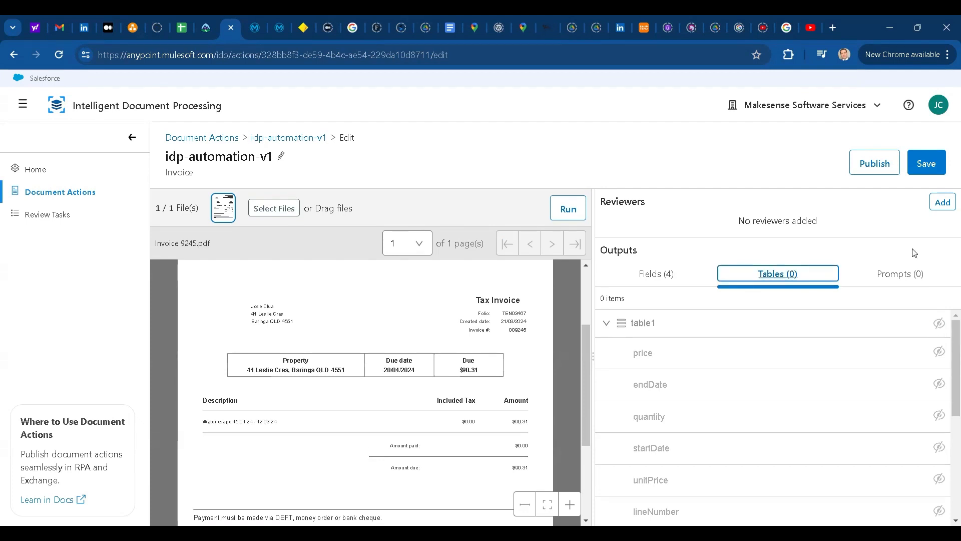
{"action": "left_click", "coordinate": [911, 273]}
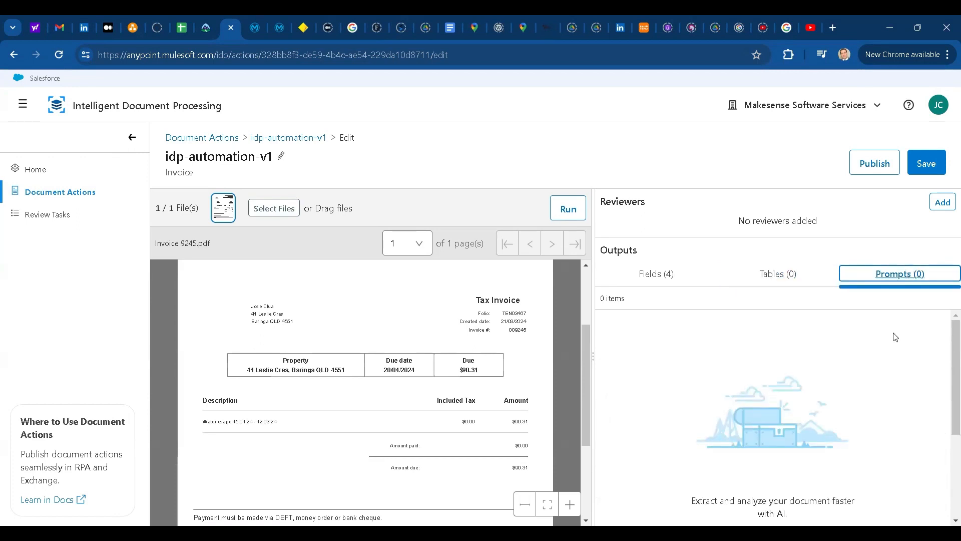
{"action": "scroll", "coordinate": [865, 363], "scroll_direction": "down", "scroll_amount": 2}
- Add a prompt named p_dueDate with the pasted invoice date question
{"action": "left_click", "coordinate": [799, 479]}
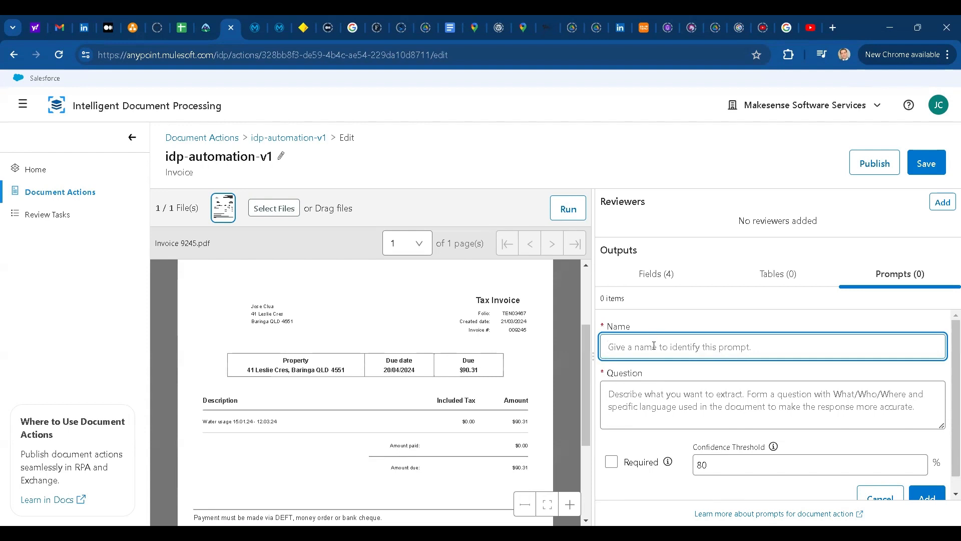
{"action": "type", "text": "p_dueDate"}
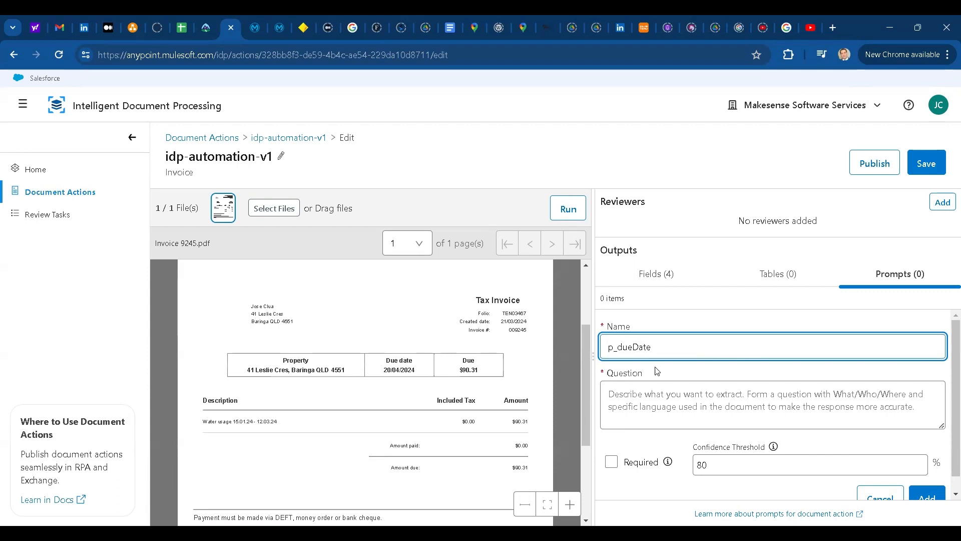
{"action": "left_click", "coordinate": [652, 395]}
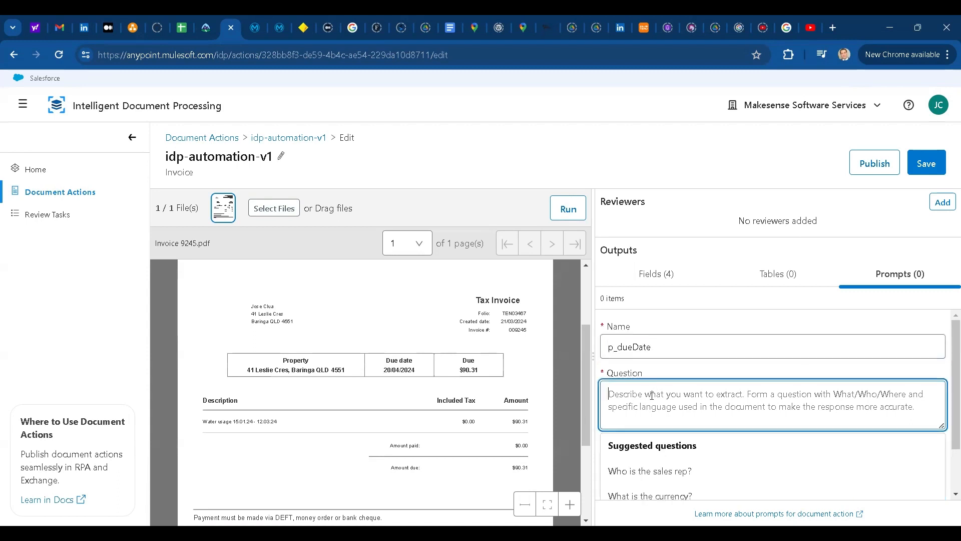
{"action": "type", "text": "What is the invoice date? if not found what is the date?"}
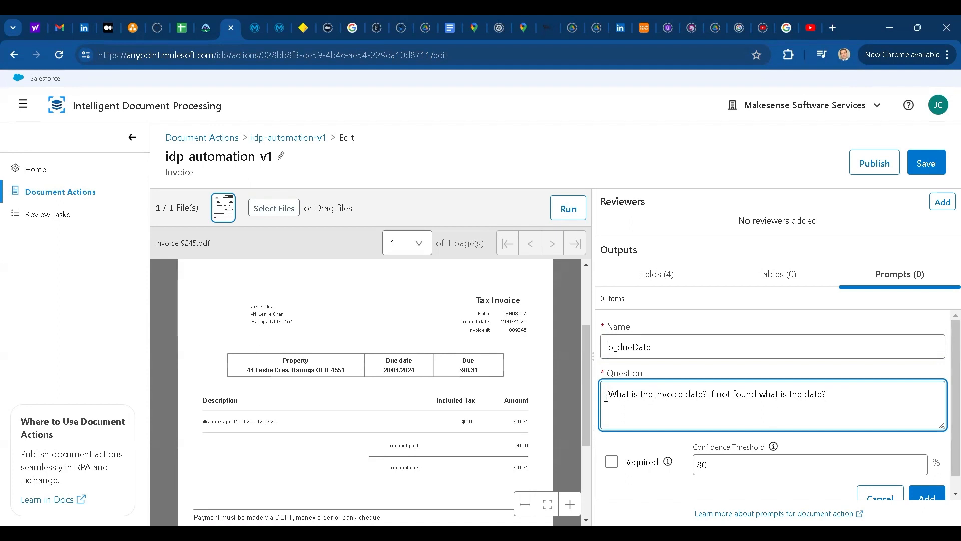
{"action": "left_click", "coordinate": [923, 167]}
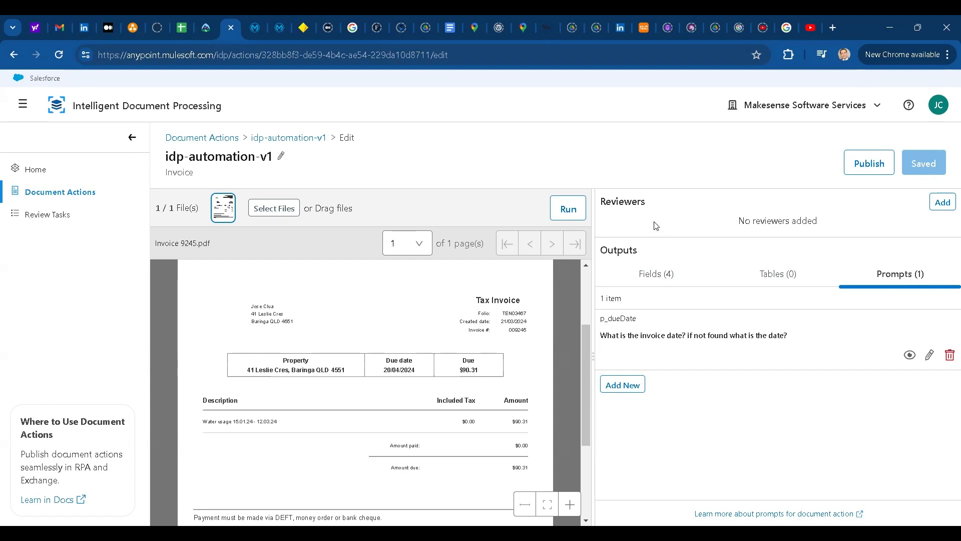
{"action": "left_click", "coordinate": [943, 205]}
- Search for the reviewer by name, add the matching user, and save the assignment
{"action": "left_click", "coordinate": [356, 270]}
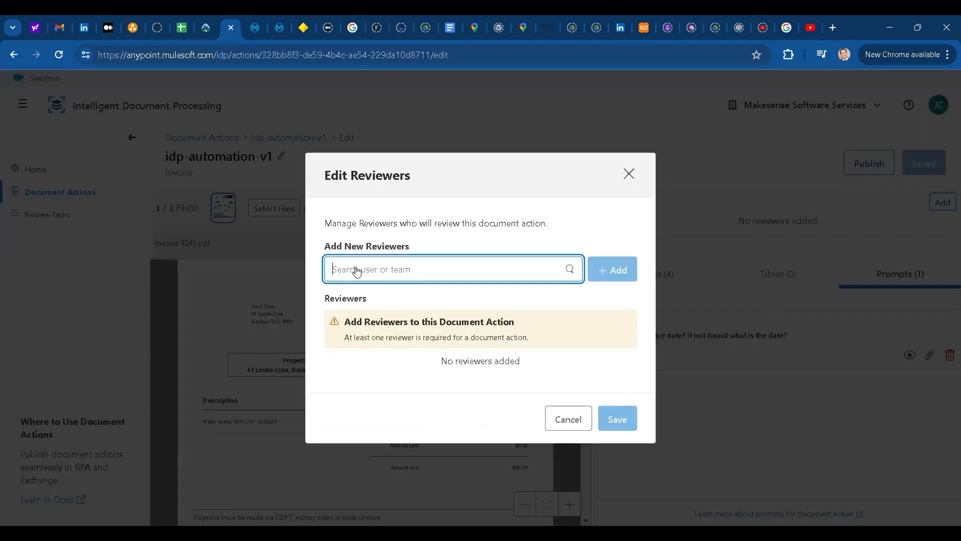
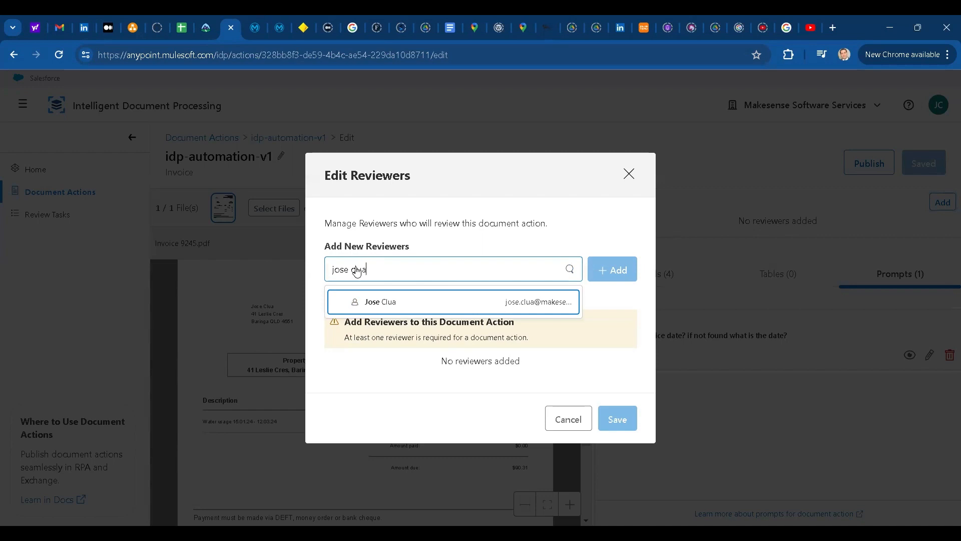
{"action": "left_click", "coordinate": [356, 303]}
{"action": "left_click", "coordinate": [610, 279]}
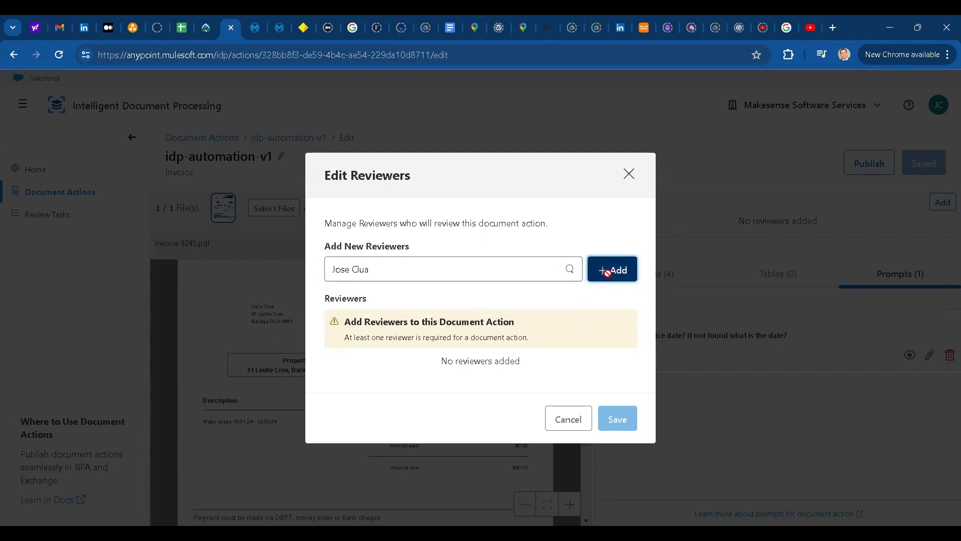
{"action": "left_click", "coordinate": [620, 403]}
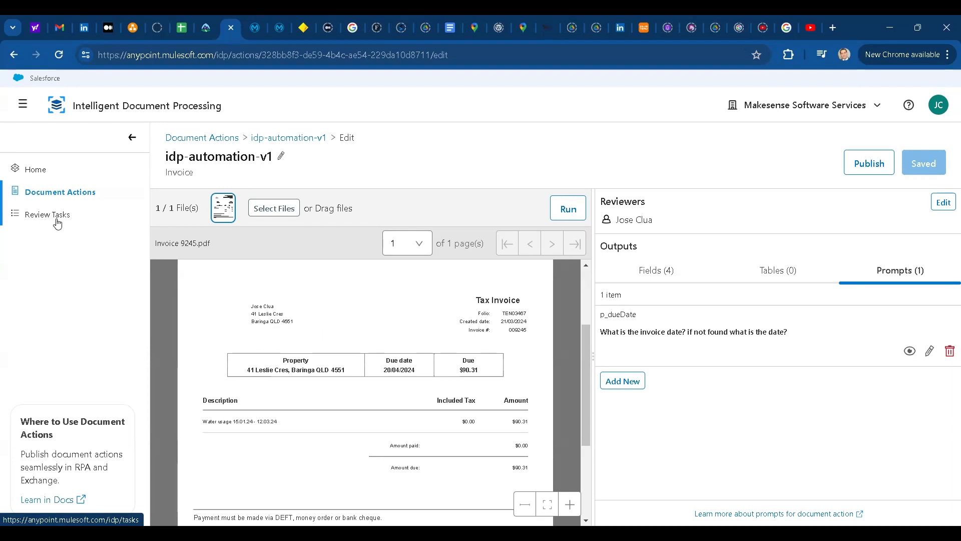
- Publish idp-automation-v1 as version 1.1.0 and view the published asset in Exchange
{"action": "left_click", "coordinate": [881, 169]}
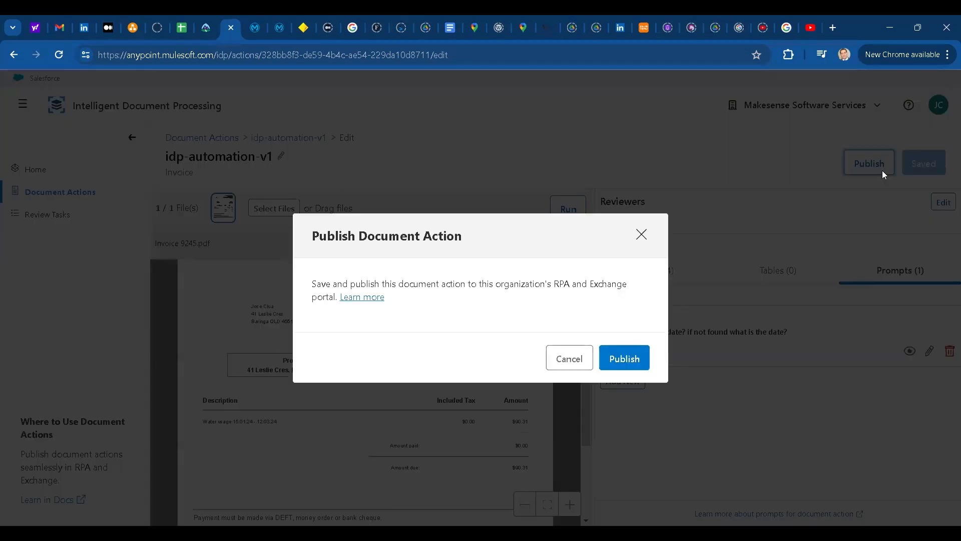
{"action": "left_click", "coordinate": [620, 359]}
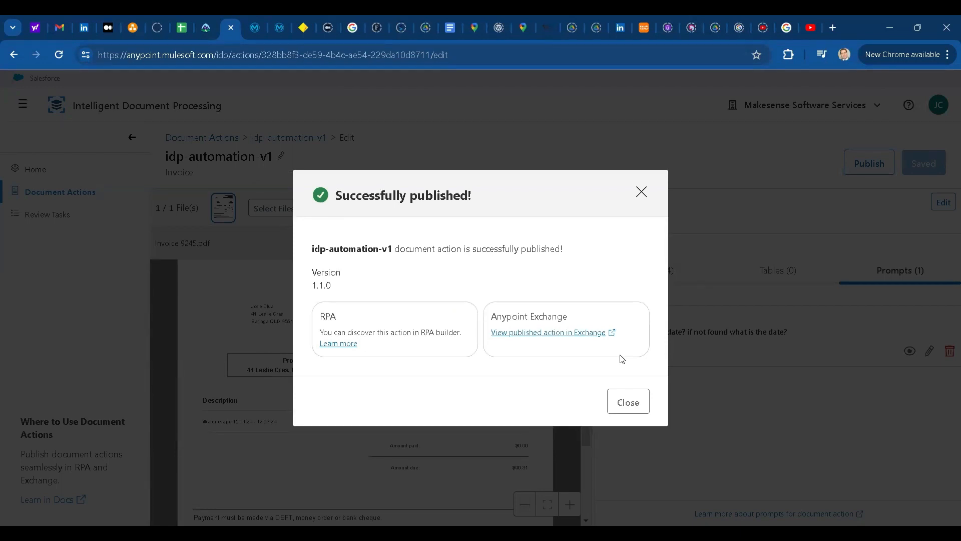
{"action": "left_click", "coordinate": [549, 333]}
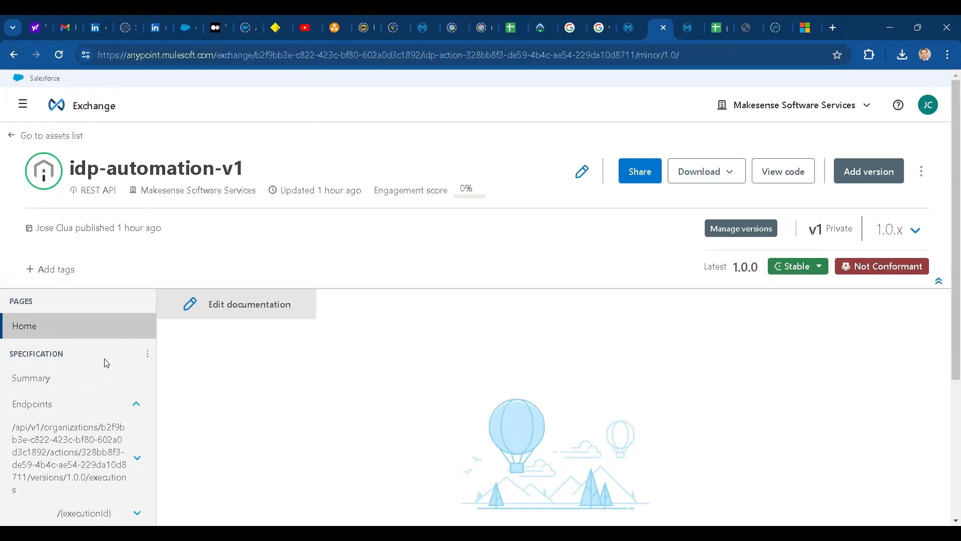
- View postDocumentActionExecution, then expand /{executionId} to show getDocumentActionExecution
{"action": "scroll", "coordinate": [106, 362], "scroll_direction": "down", "scroll_amount": 2}
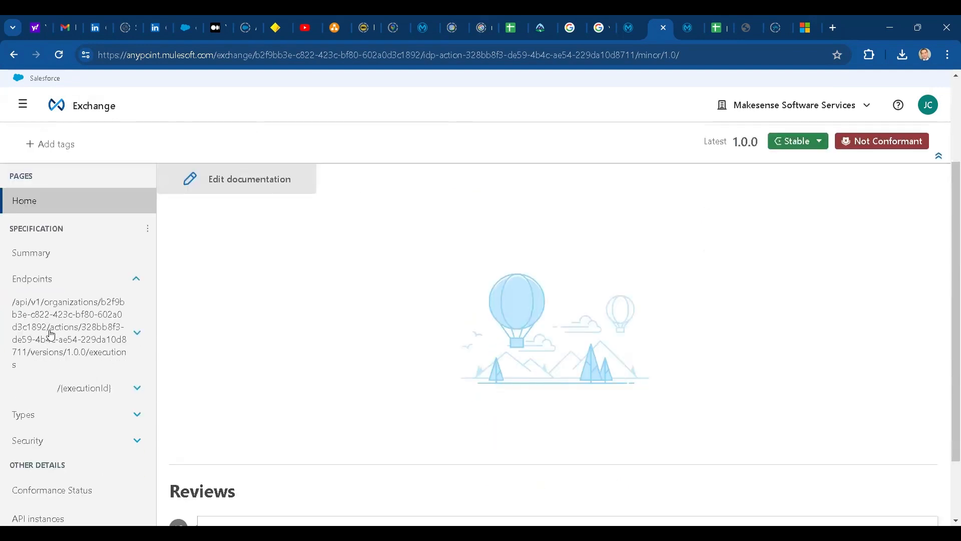
{"action": "left_click", "coordinate": [136, 332]}
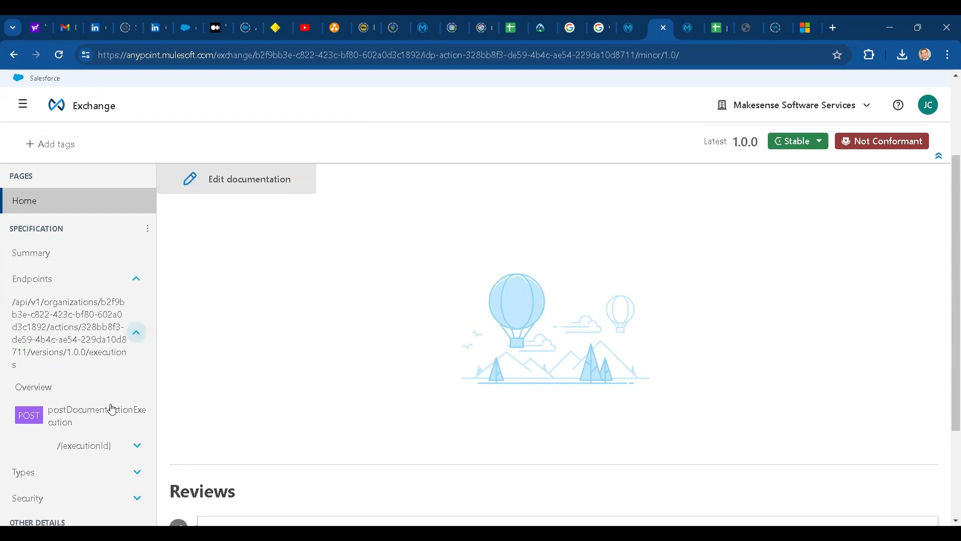
{"action": "left_click", "coordinate": [95, 410]}
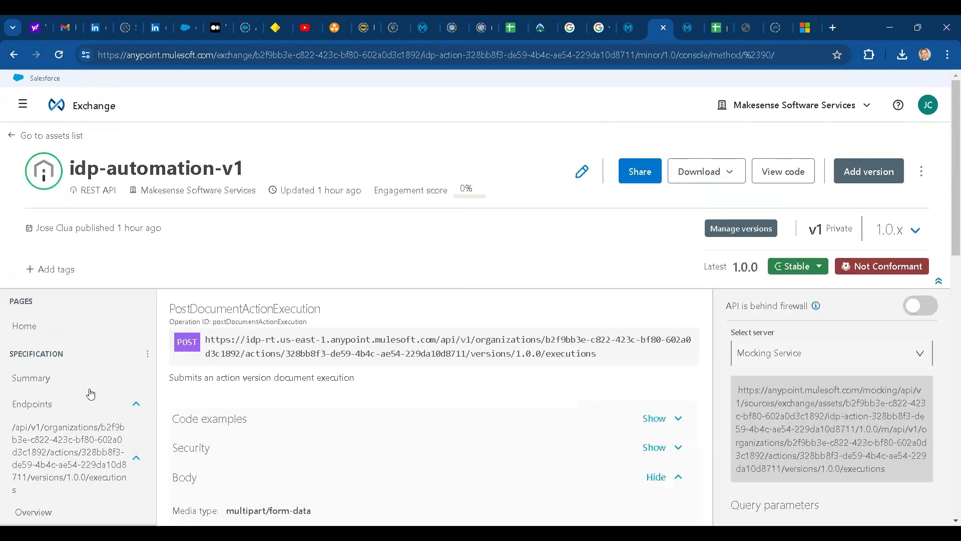
{"action": "scroll", "coordinate": [91, 394], "scroll_direction": "down", "scroll_amount": 1}
{"action": "scroll", "coordinate": [91, 394], "scroll_direction": "down", "scroll_amount": 1}
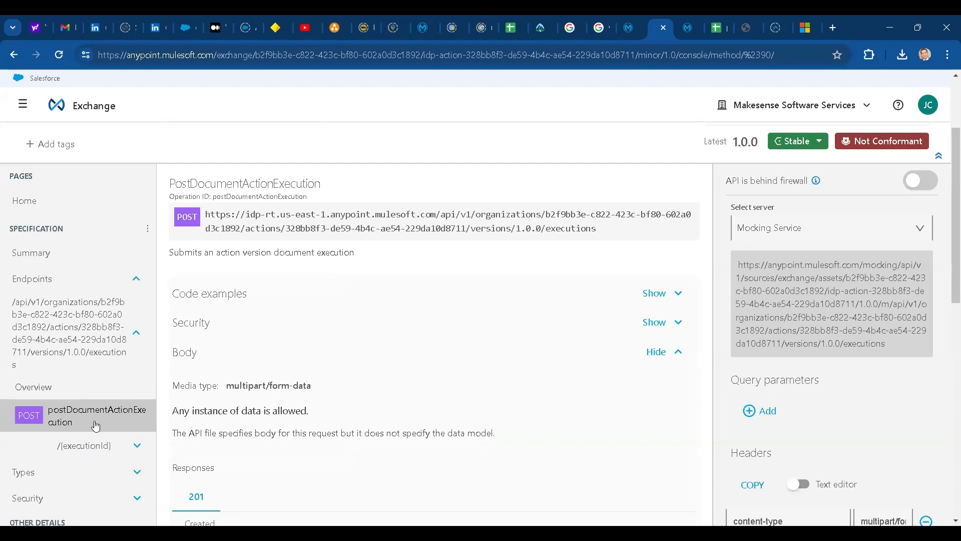
{"action": "left_click", "coordinate": [103, 446]}
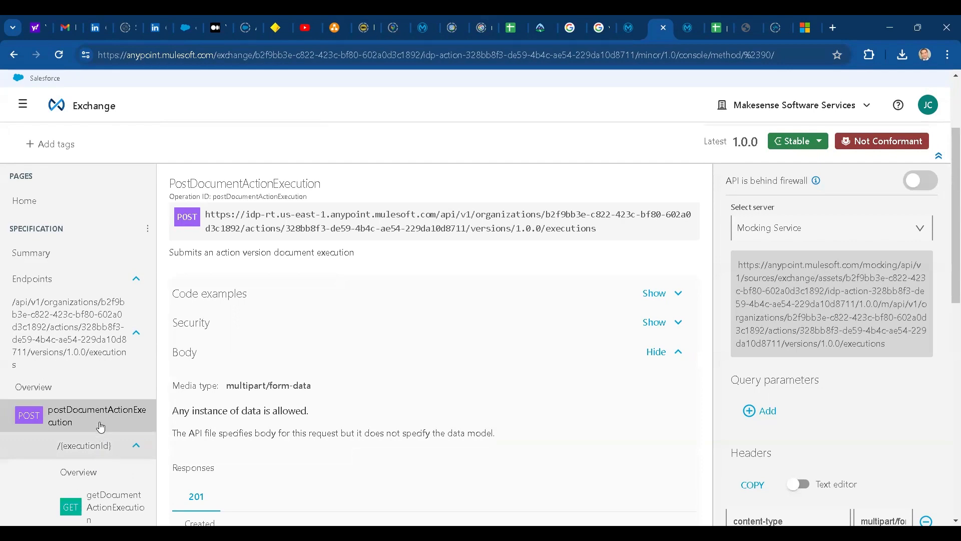
{"action": "scroll", "coordinate": [100, 425], "scroll_direction": "down", "scroll_amount": 1}
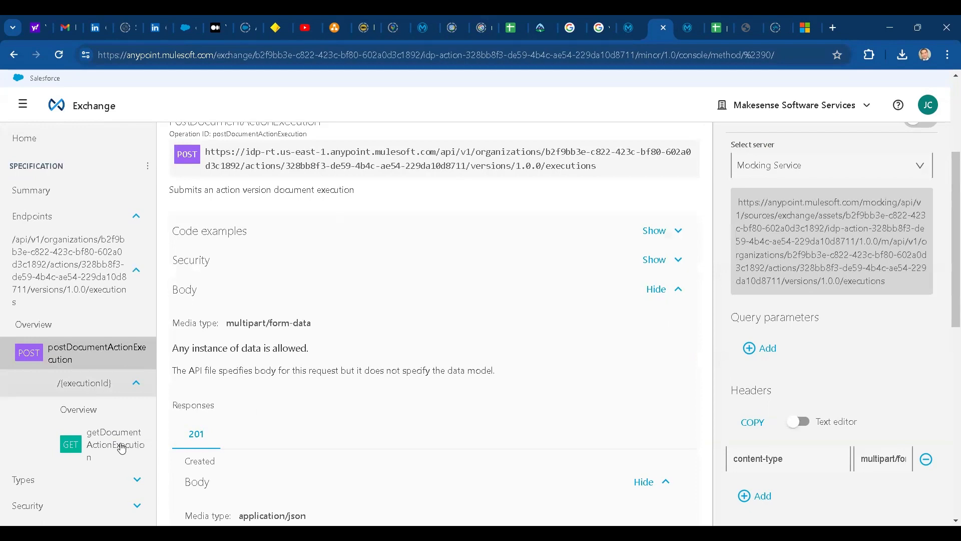
{"action": "left_click", "coordinate": [120, 443]}
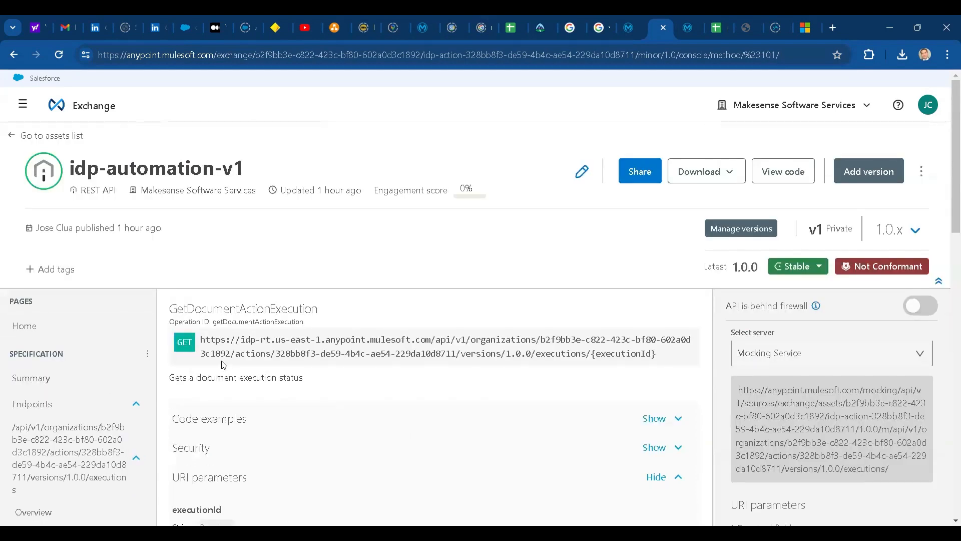
- Scroll through getDocumentActionExecution's executionId URI parameter and example JSON response
{"action": "scroll", "coordinate": [245, 367], "scroll_direction": "down", "scroll_amount": 4}
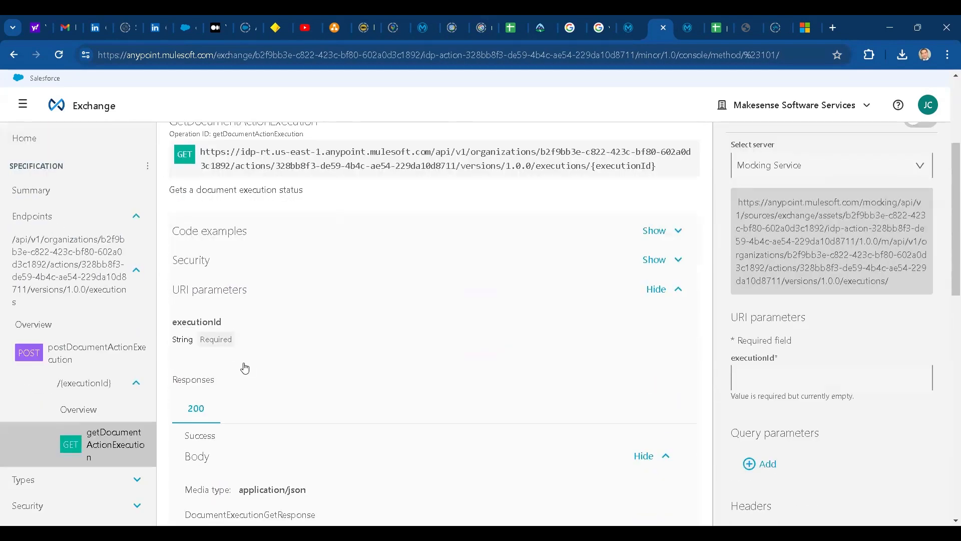
{"action": "scroll", "coordinate": [246, 367], "scroll_direction": "down", "scroll_amount": 3}
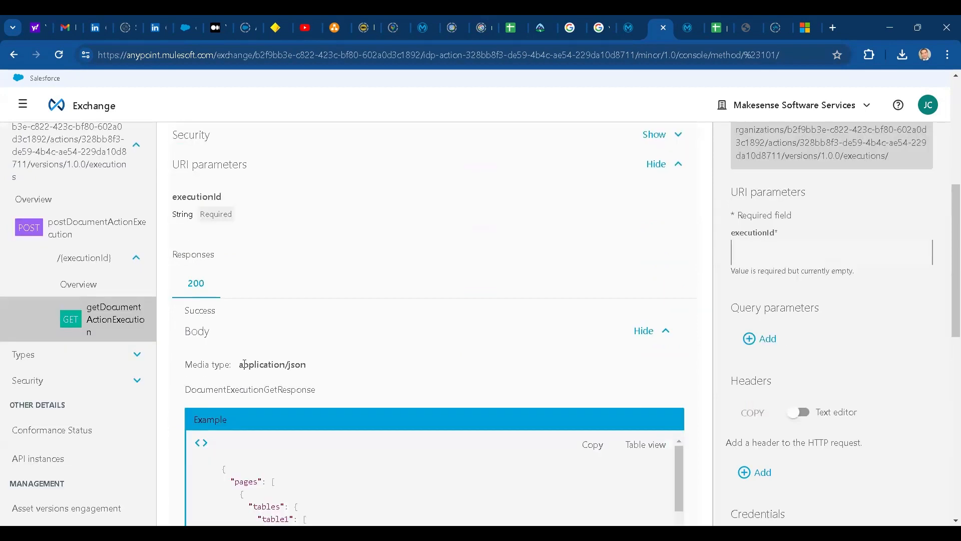
{"action": "scroll", "coordinate": [244, 364], "scroll_direction": "down", "scroll_amount": 6}
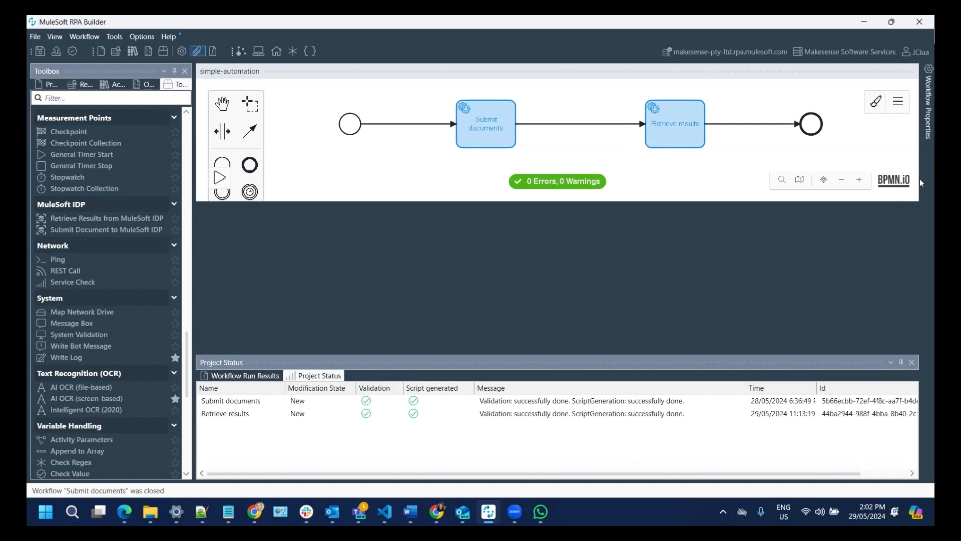
- Show the process-level options from the menu at the top right of the simple-automation canvas
{"action": "left_click", "coordinate": [901, 105]}
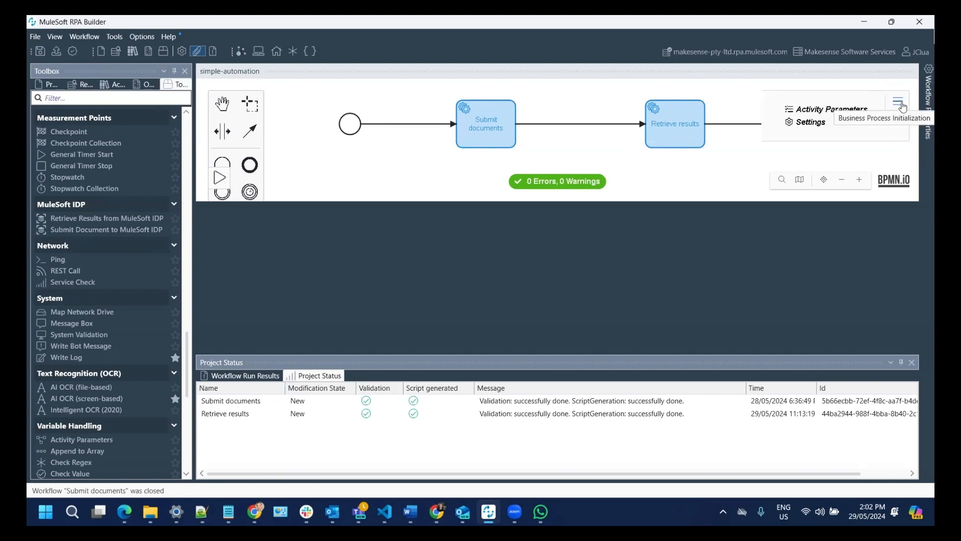
- Review the activity parameters numberOfFiles, rowNumber, fileName Invoices.xlsx and sheetName Sheet1
{"action": "left_click", "coordinate": [819, 111]}
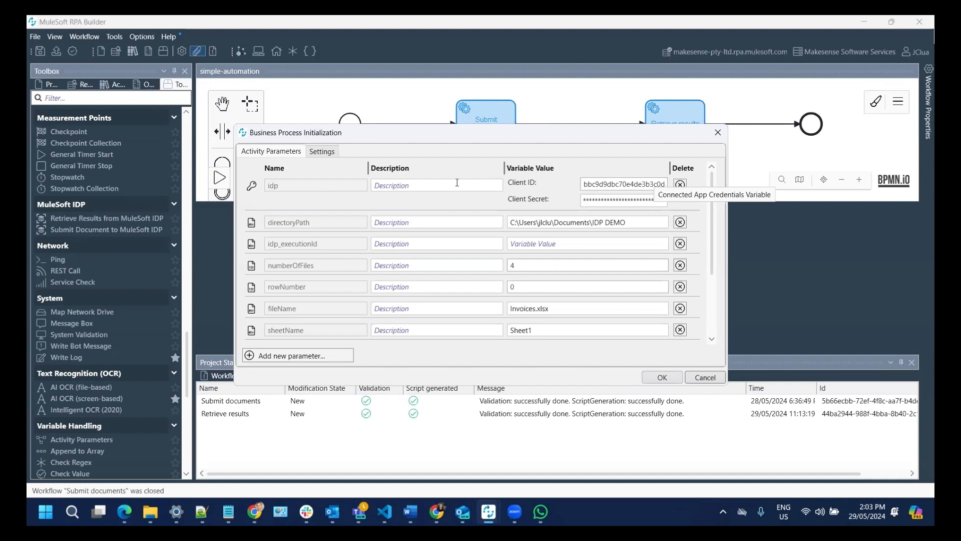
{"action": "left_click_drag", "start_coordinate": [643, 221], "coordinate": [493, 222]}
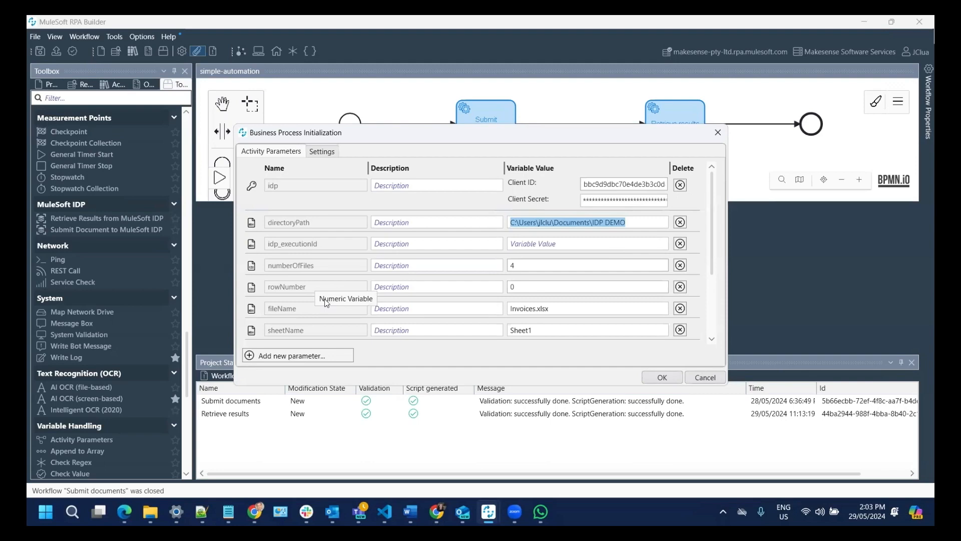
{"action": "scroll", "coordinate": [307, 295], "scroll_direction": "down", "scroll_amount": 1}
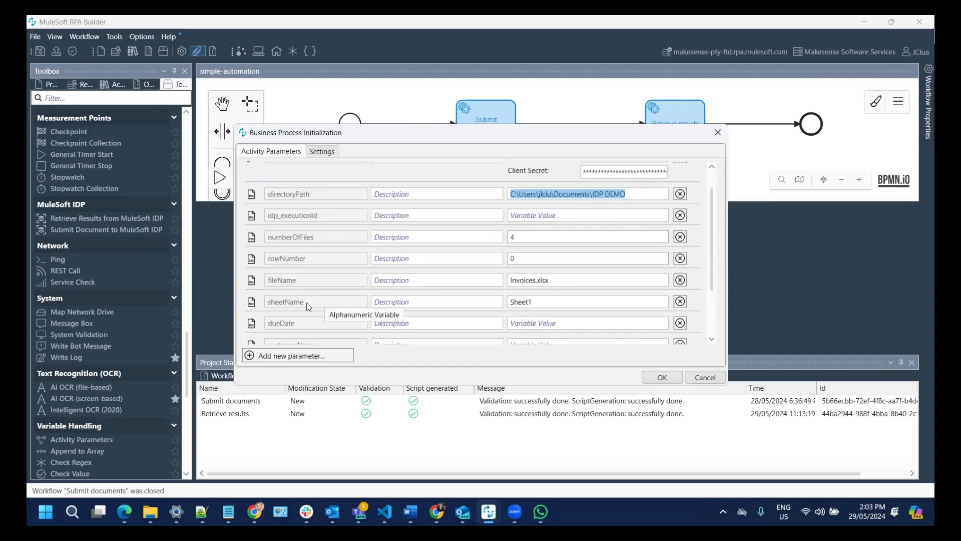
{"action": "scroll", "coordinate": [308, 302], "scroll_direction": "down", "scroll_amount": 3}
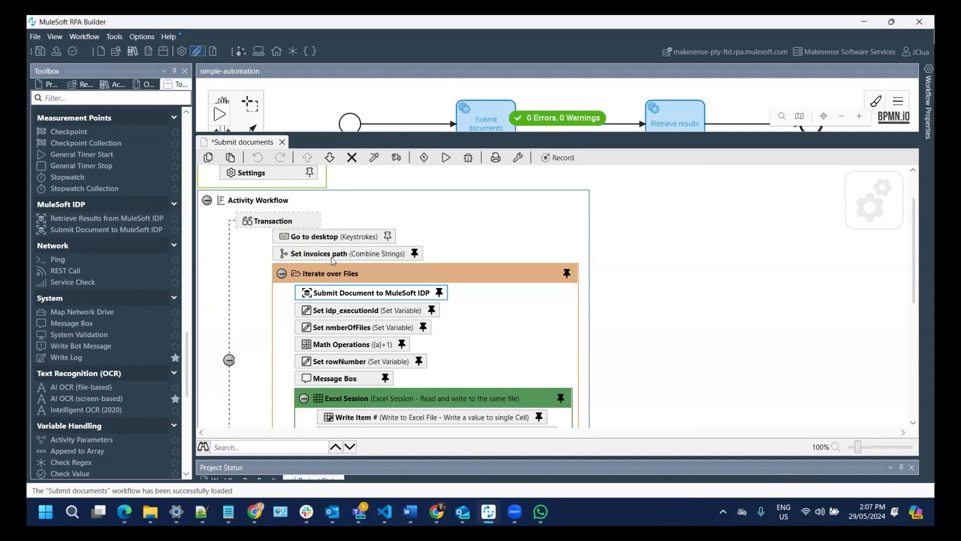
{"action": "double_click", "coordinate": [364, 257]}
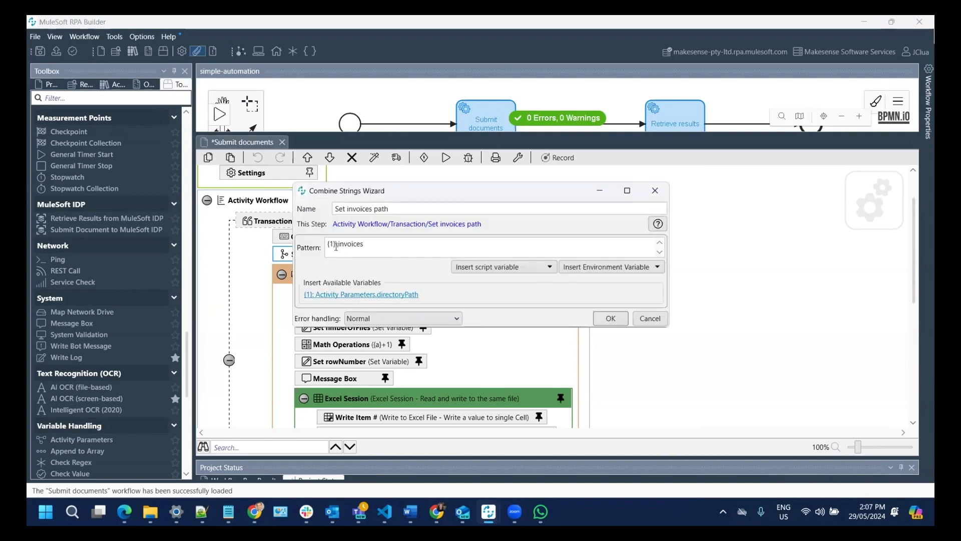
{"action": "mouse_move", "coordinate": [355, 245]}
{"action": "left_click", "coordinate": [647, 318]}
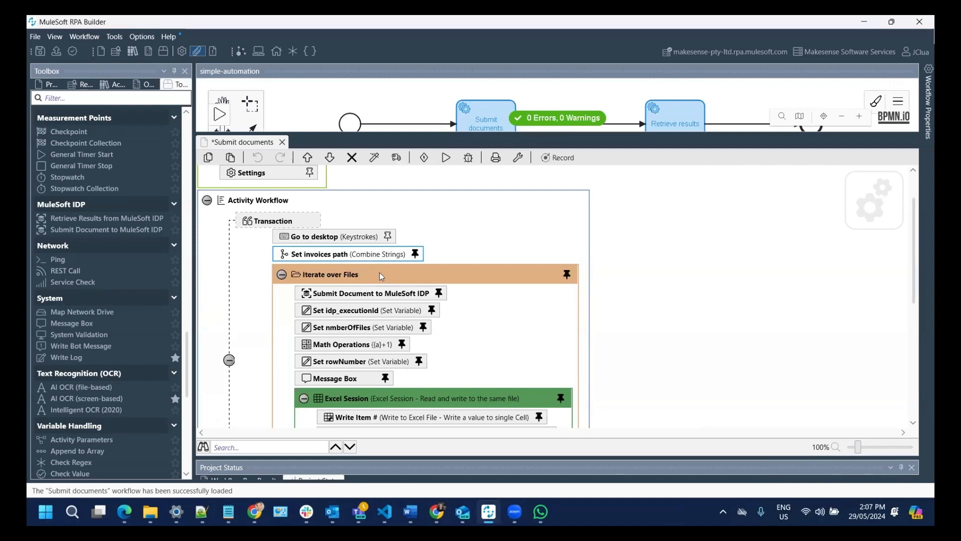
{"action": "double_click", "coordinate": [379, 272]}
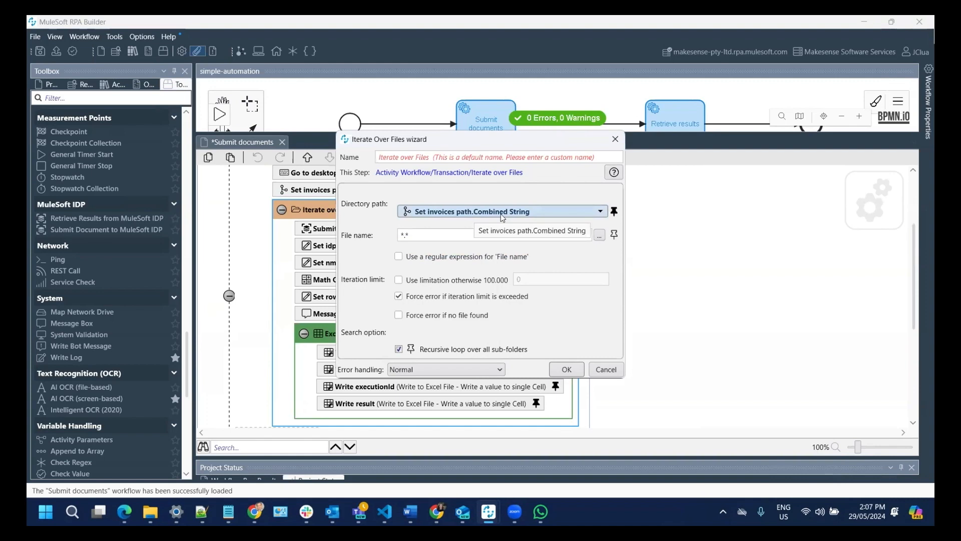
{"action": "left_click", "coordinate": [606, 371]}
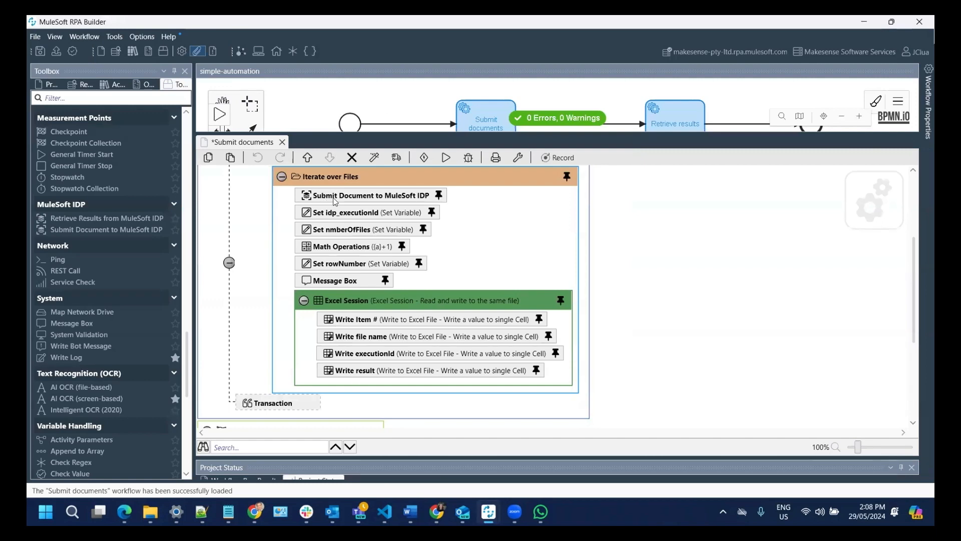
- Switch the Submit Document to MuleSoft IDP step to action idp-automation-v1, version 1.0.0
{"action": "double_click", "coordinate": [407, 199]}
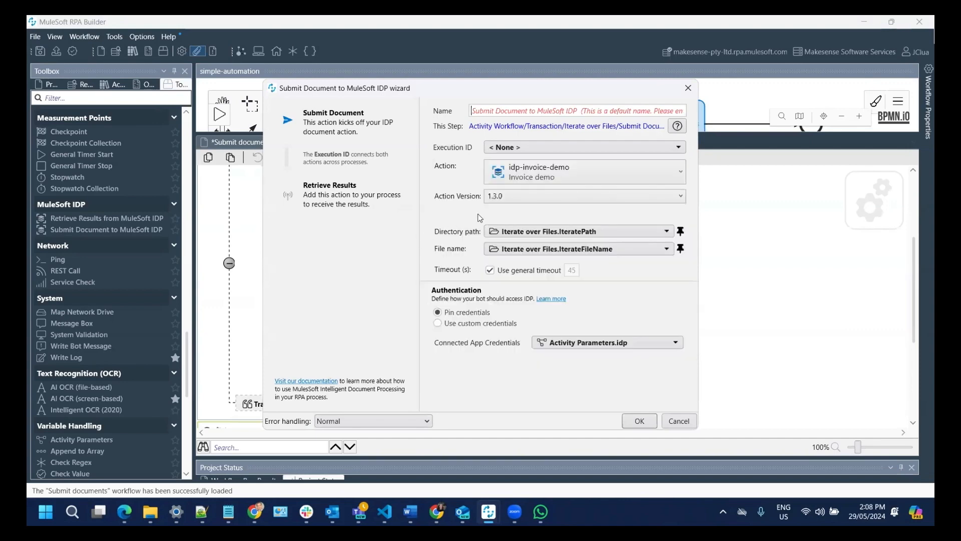
{"action": "left_click", "coordinate": [681, 172]}
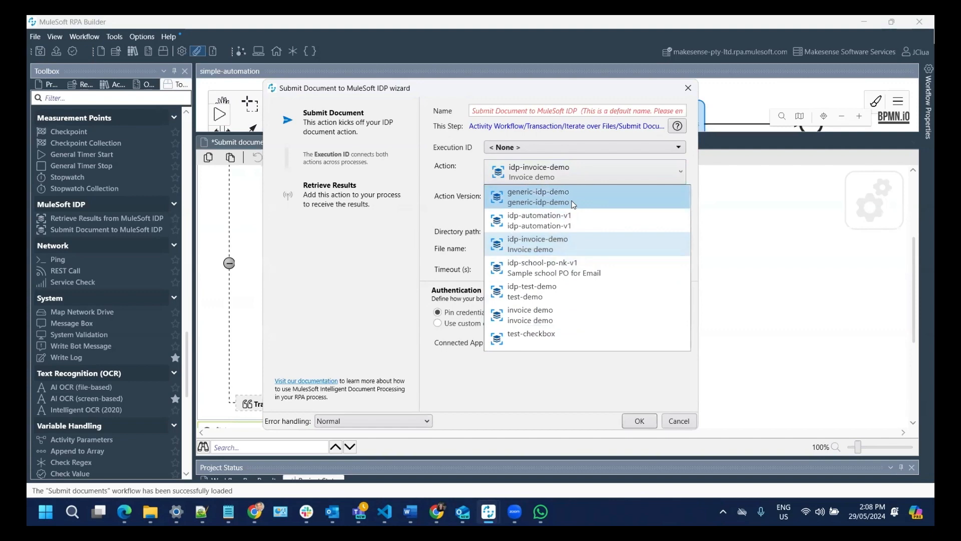
{"action": "left_click", "coordinate": [536, 222]}
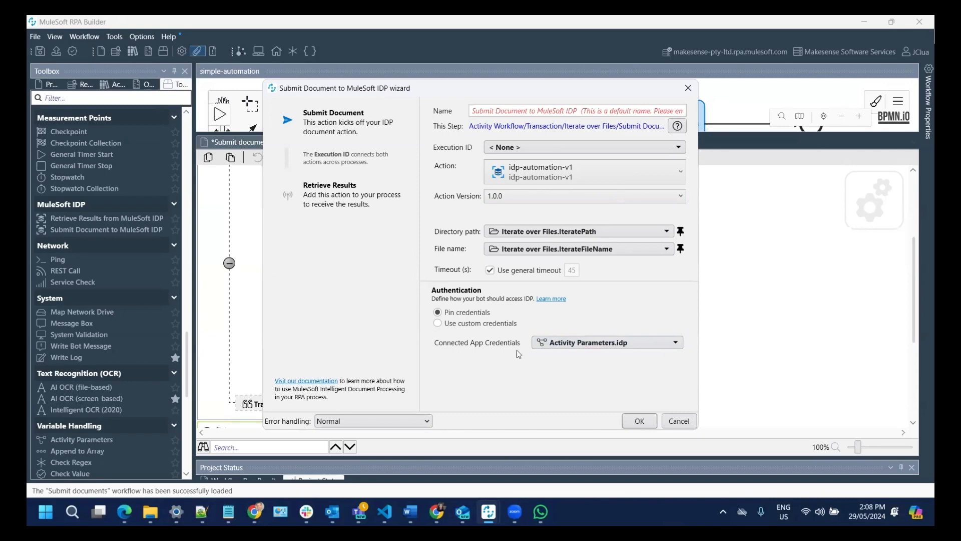
{"action": "left_click", "coordinate": [639, 420]}
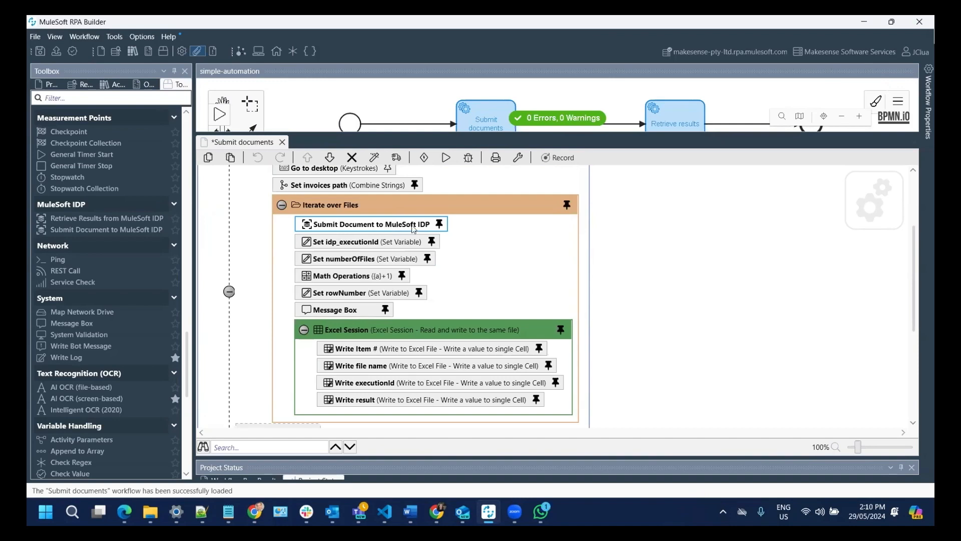
{"action": "double_click", "coordinate": [364, 264]}
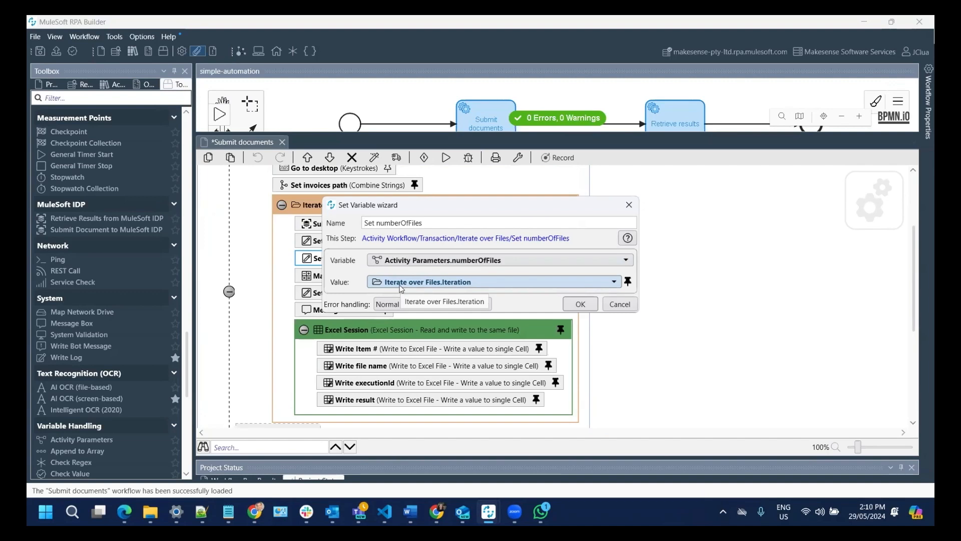
{"action": "left_click", "coordinate": [626, 306]}
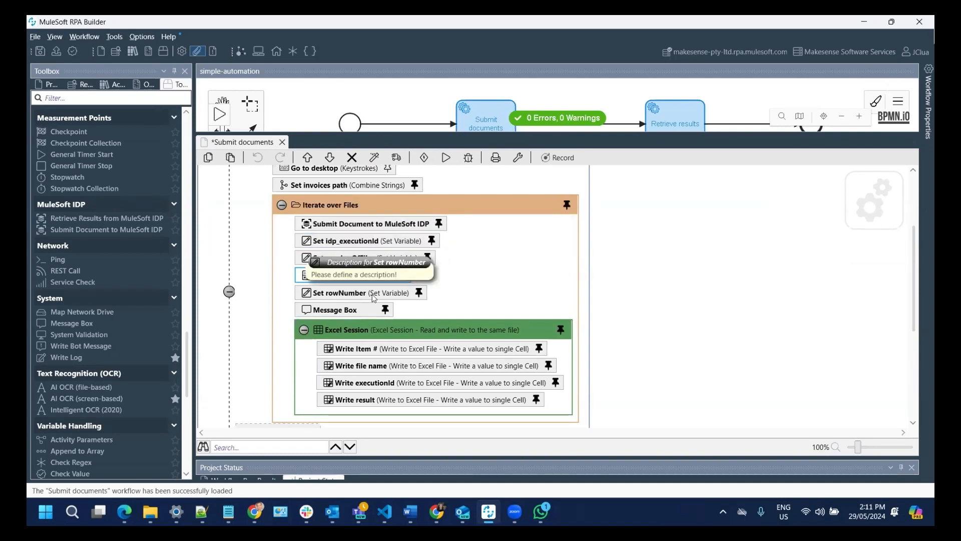
{"action": "double_click", "coordinate": [353, 316]}
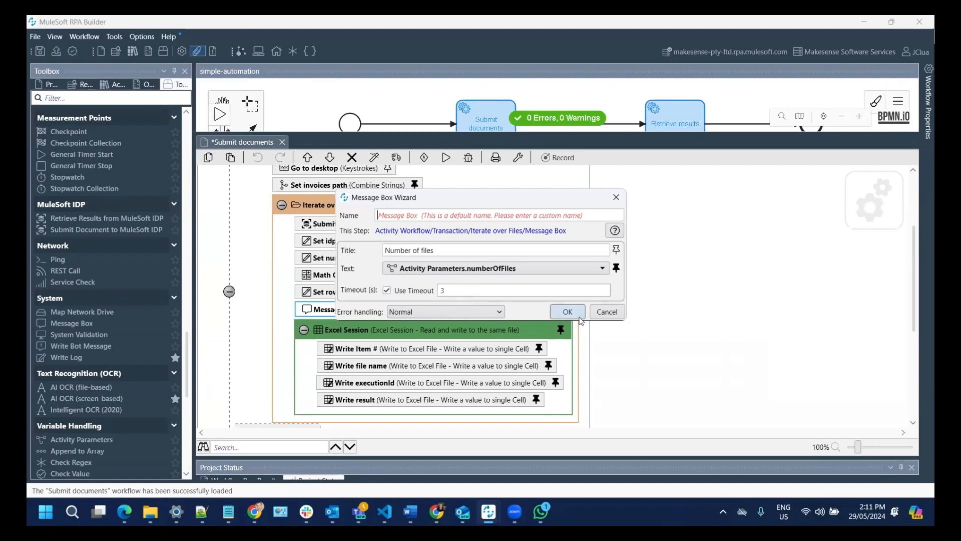
{"action": "left_click", "coordinate": [604, 313]}
{"action": "scroll", "coordinate": [356, 268], "scroll_direction": "down", "scroll_amount": 3}
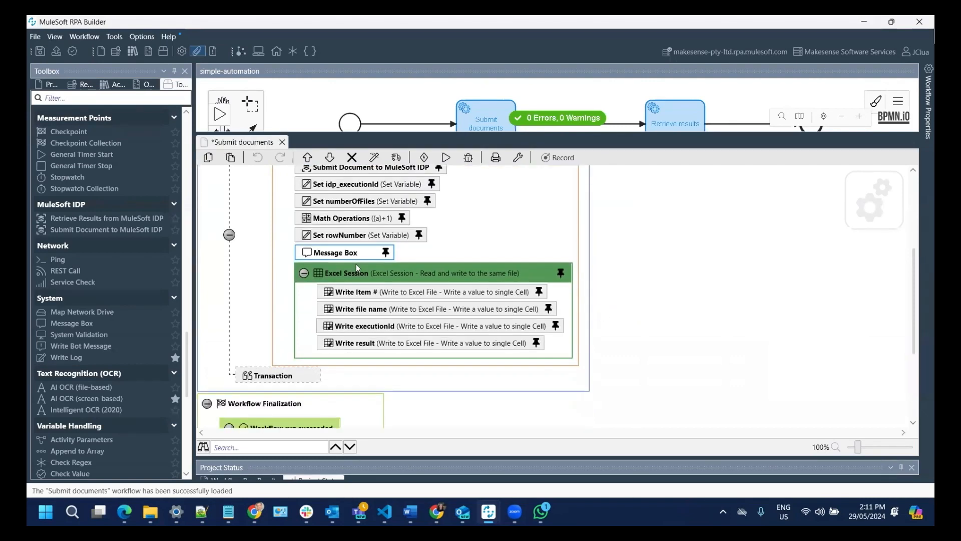
{"action": "double_click", "coordinate": [362, 289]}
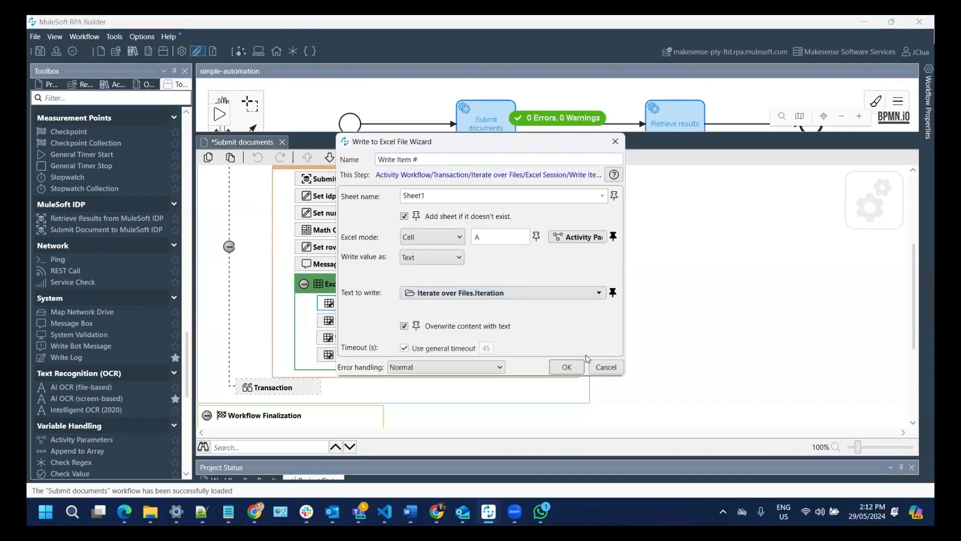
- Inspect the Write Item #, file name, executionId and result Excel steps without changing them
{"action": "left_click", "coordinate": [614, 369]}
{"action": "double_click", "coordinate": [361, 322]}
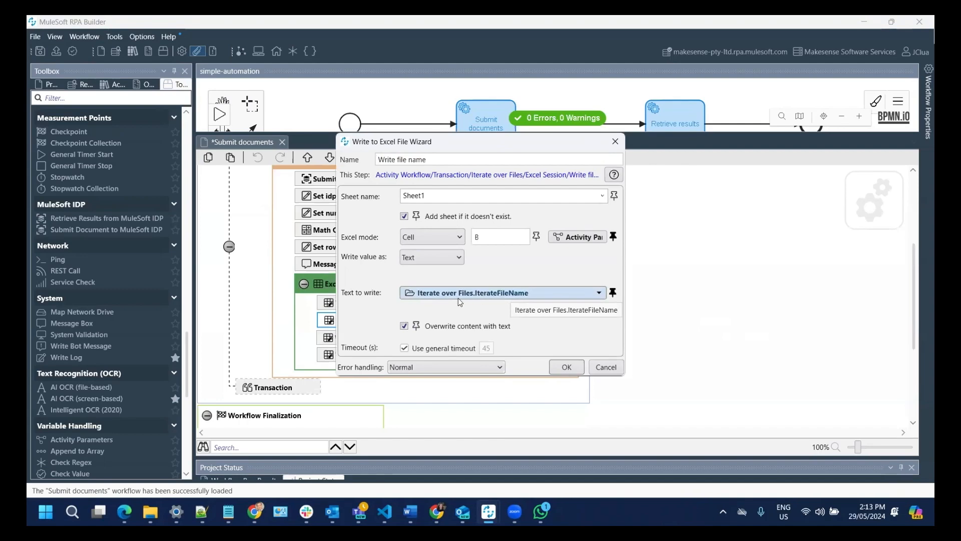
{"action": "left_click", "coordinate": [605, 367]}
{"action": "double_click", "coordinate": [412, 339]}
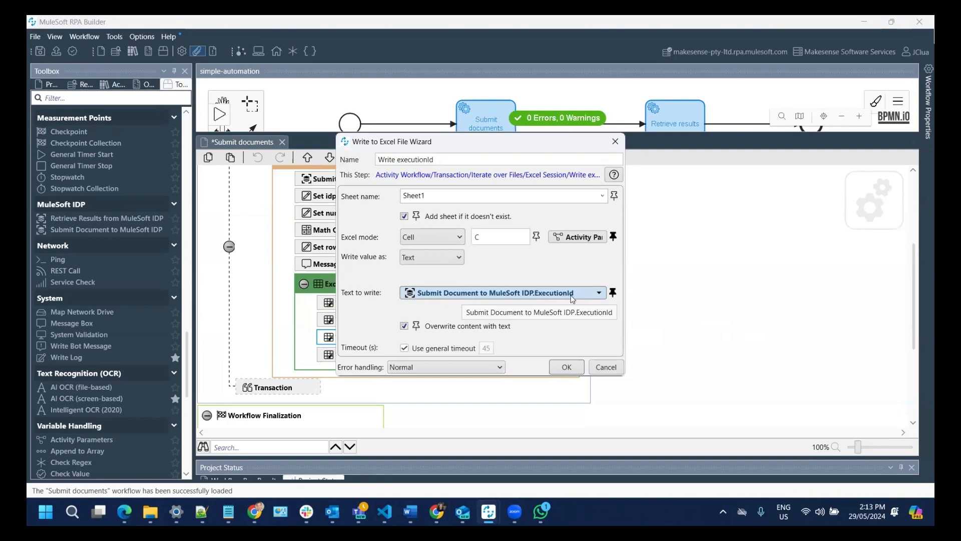
{"action": "left_click", "coordinate": [606, 368]}
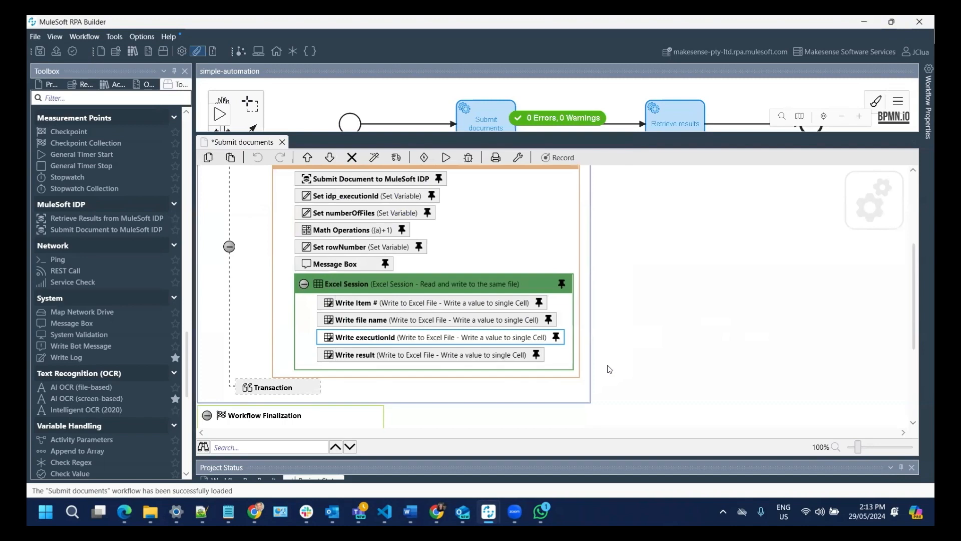
{"action": "double_click", "coordinate": [387, 357]}
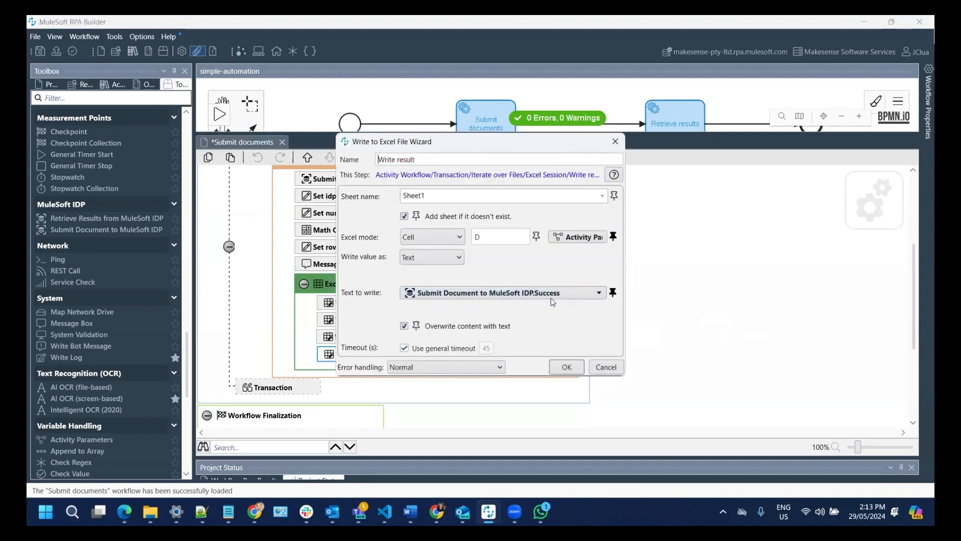
{"action": "left_click", "coordinate": [599, 293]}
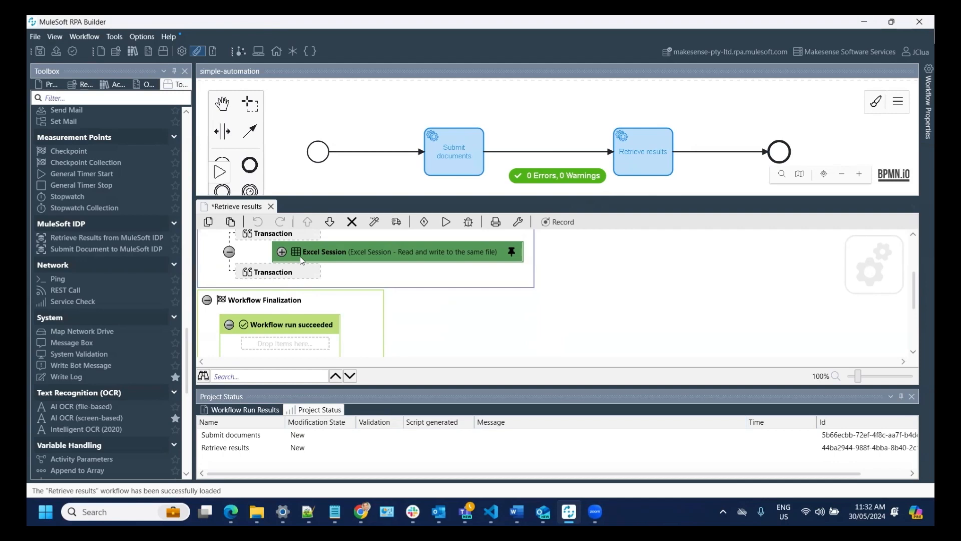
{"action": "double_click", "coordinate": [325, 257]}
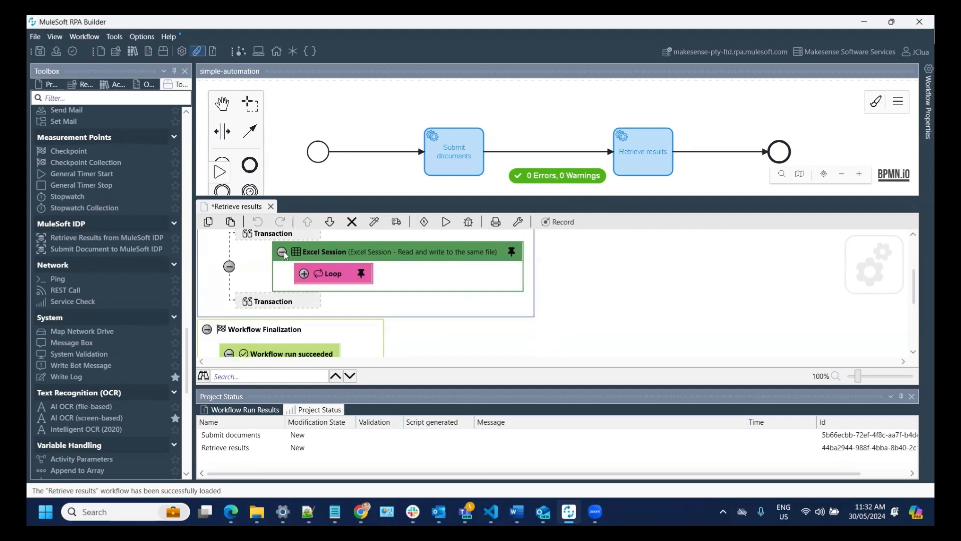
{"action": "double_click", "coordinate": [331, 274]}
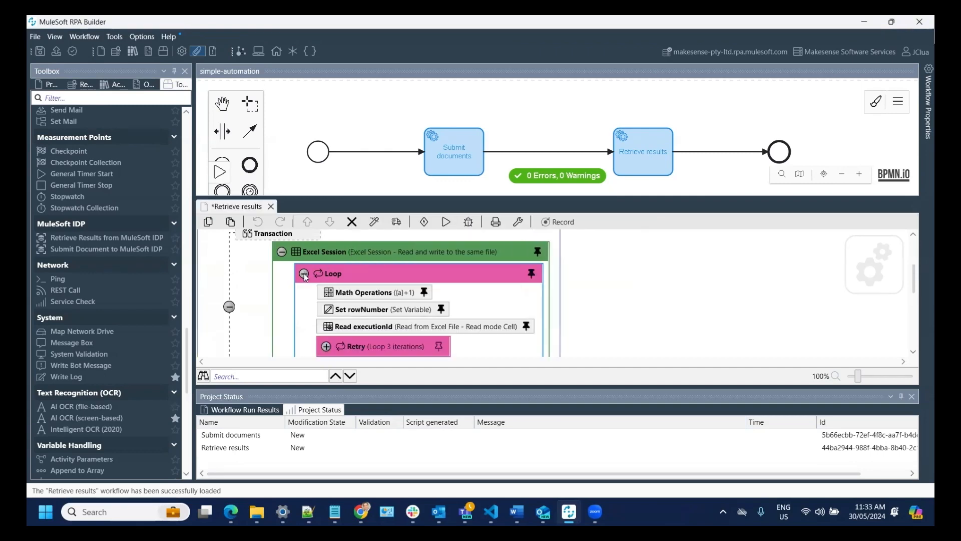
{"action": "double_click", "coordinate": [373, 292]}
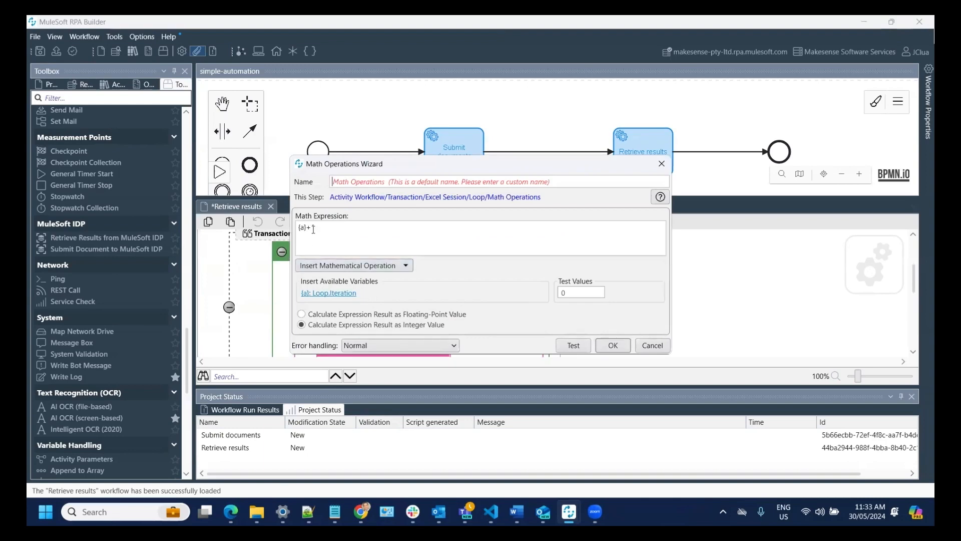
{"action": "left_click", "coordinate": [613, 345]}
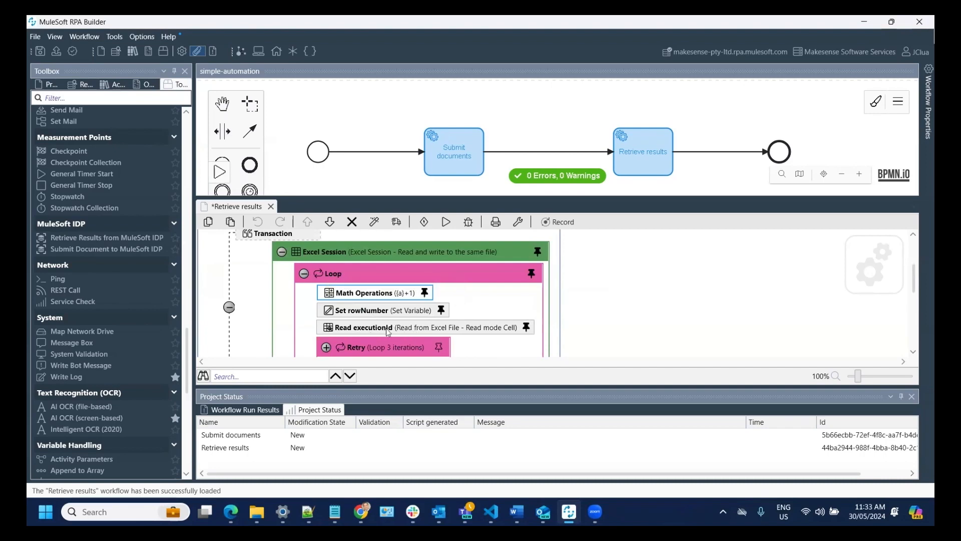
- Review the Read executionId cell settings and confirm the Retry loop at 3 iterations
{"action": "double_click", "coordinate": [421, 328]}
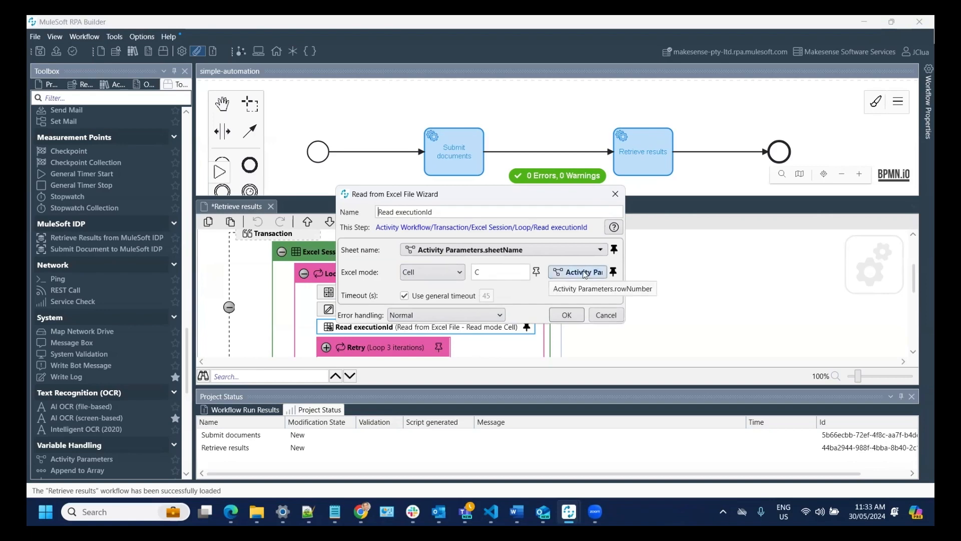
{"action": "left_click", "coordinate": [563, 315]}
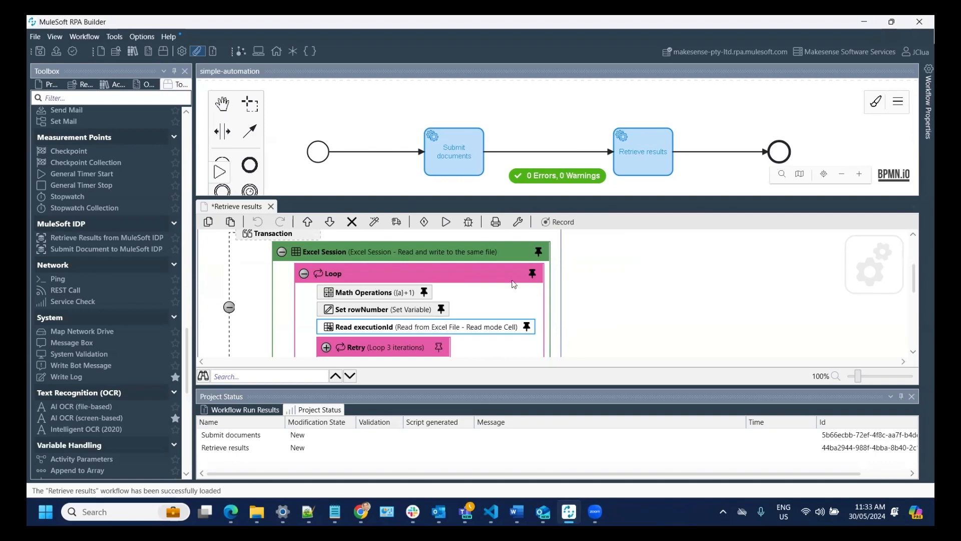
{"action": "scroll", "coordinate": [514, 284], "scroll_direction": "down", "scroll_amount": 1}
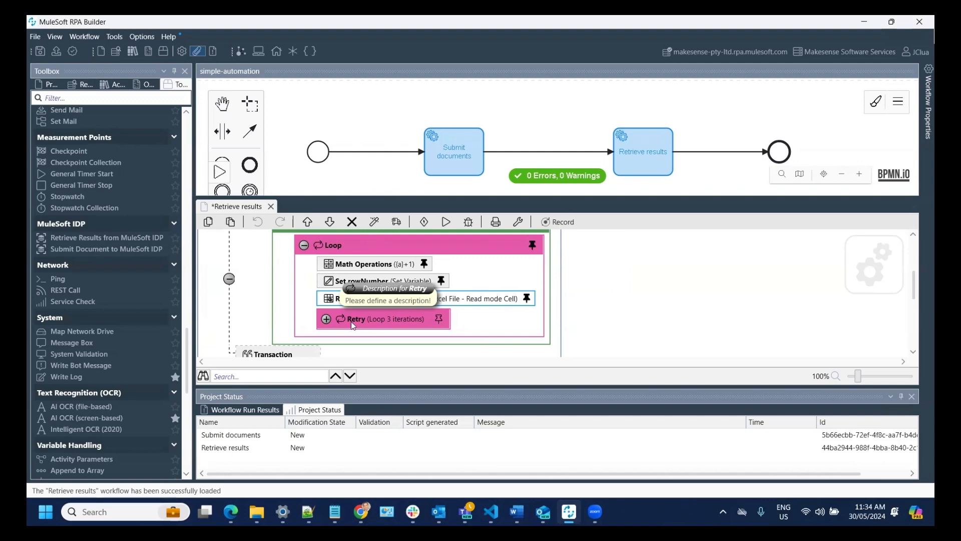
{"action": "double_click", "coordinate": [381, 319]}
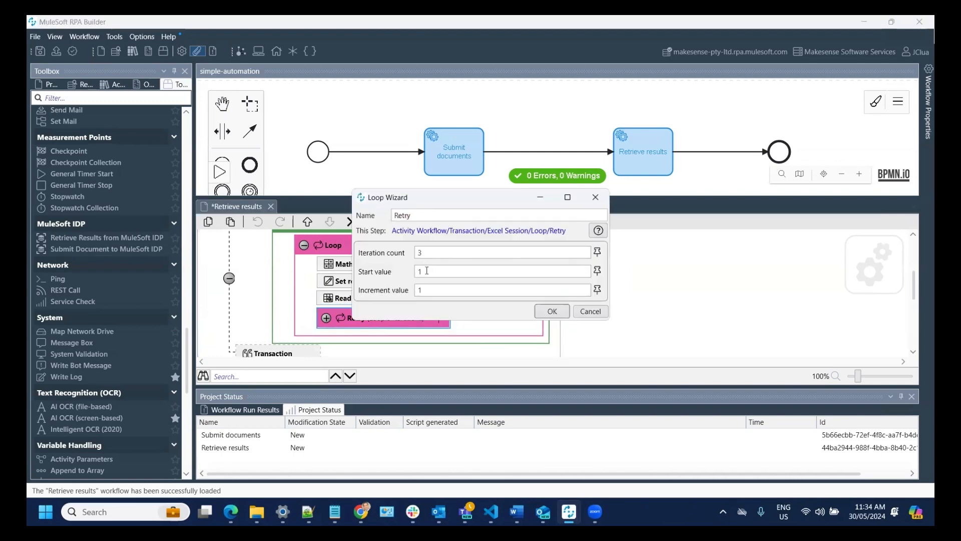
{"action": "left_click", "coordinate": [553, 311]}
- Expand Retry, its Managed block and the DoAction branch
{"action": "left_click", "coordinate": [326, 318]}
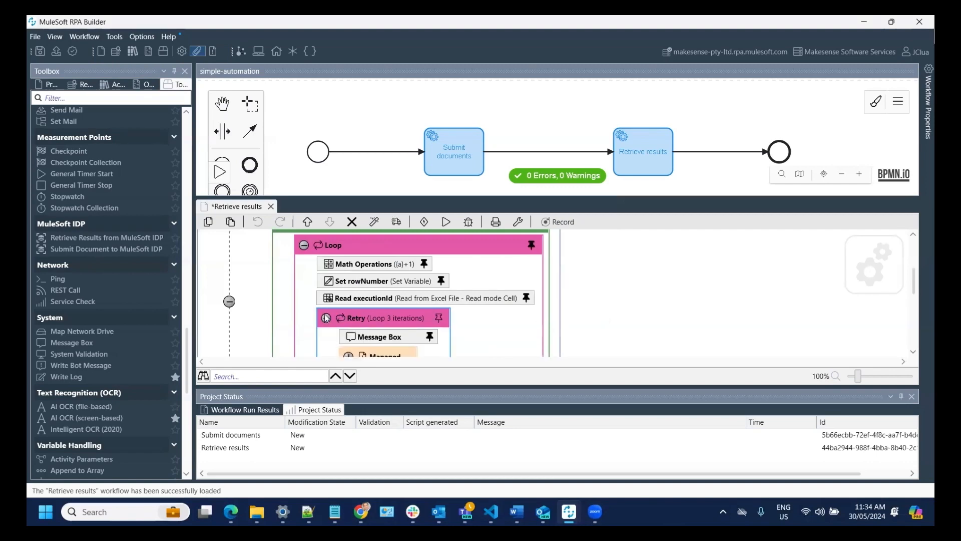
{"action": "scroll", "coordinate": [388, 303], "scroll_direction": "down", "scroll_amount": 1}
{"action": "key", "text": "Down"}
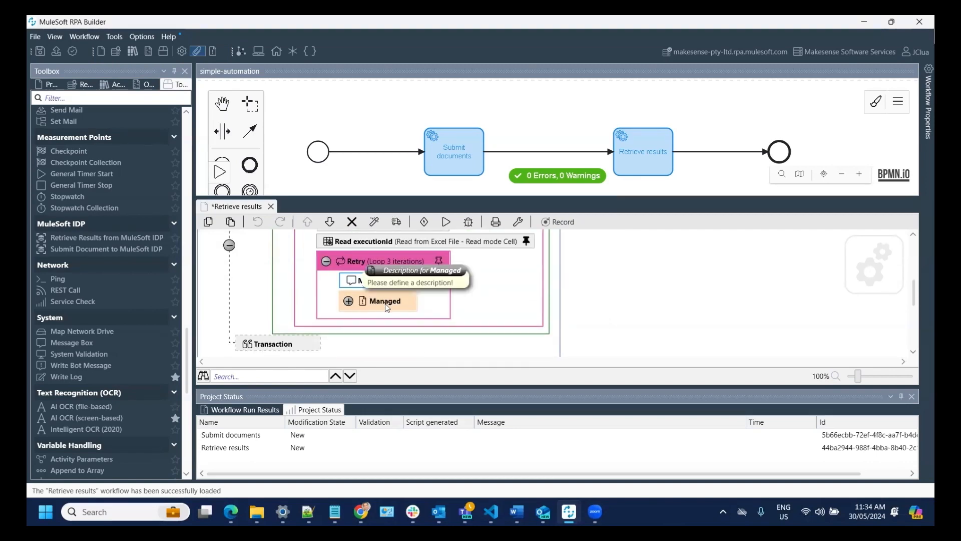
{"action": "left_click", "coordinate": [349, 301]}
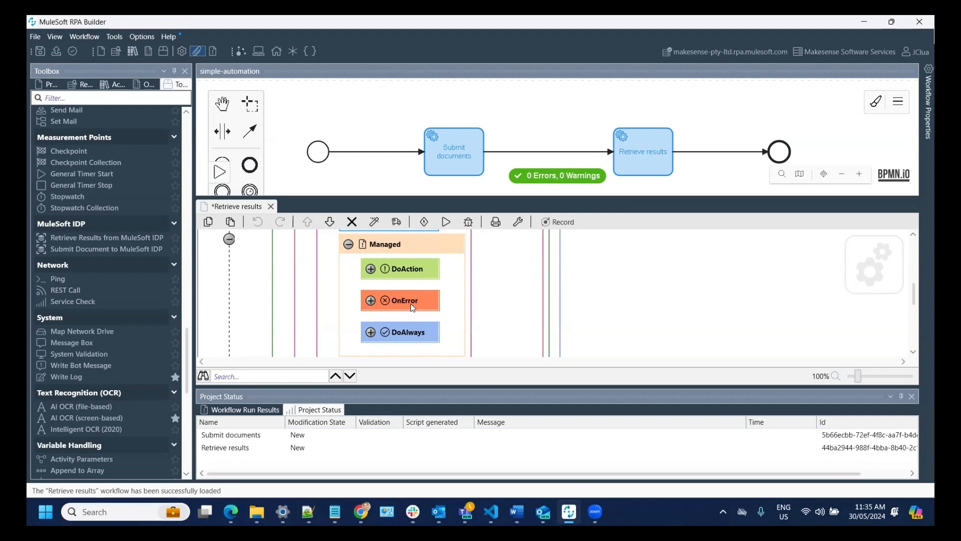
{"action": "mouse_move", "coordinate": [410, 304]}
{"action": "left_click", "coordinate": [370, 270]}
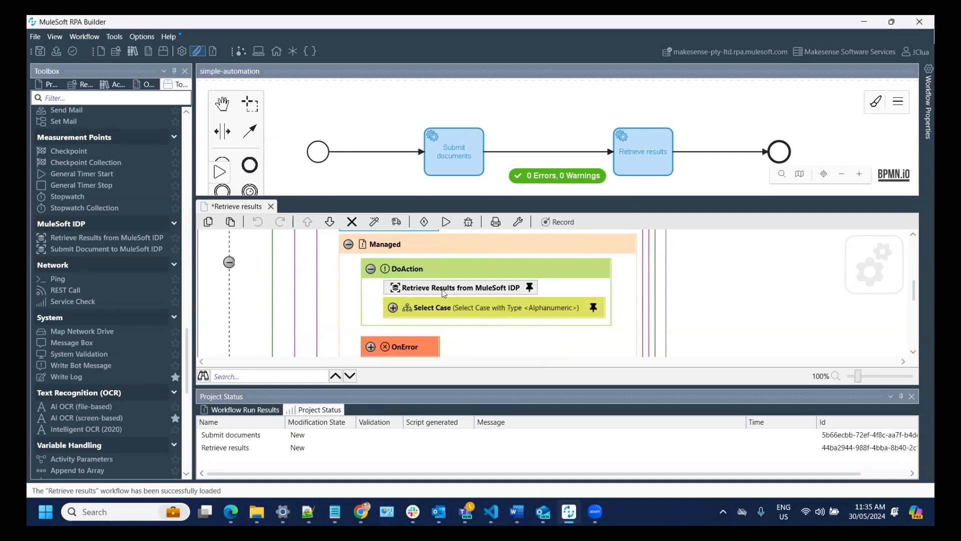
{"action": "mouse_move", "coordinate": [424, 293]}
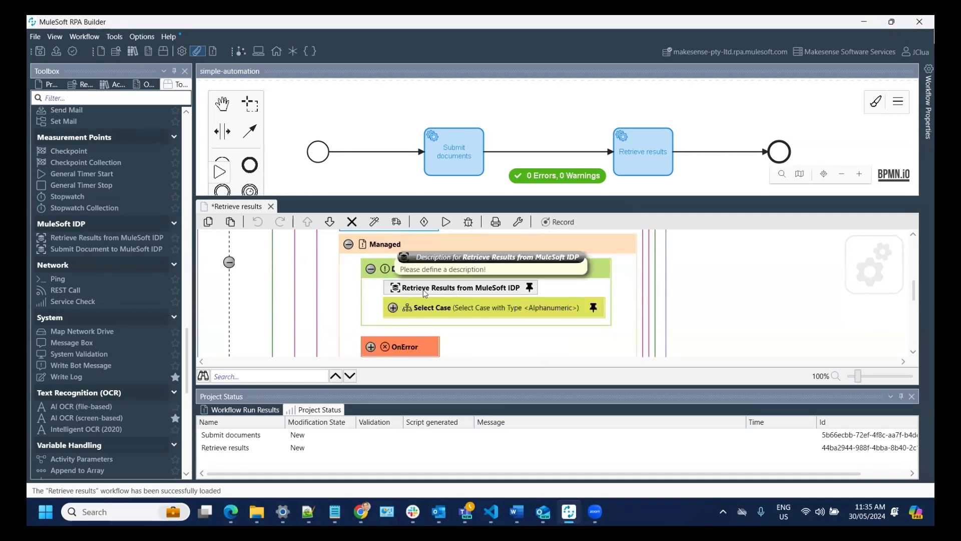
{"action": "left_click", "coordinate": [498, 292]}
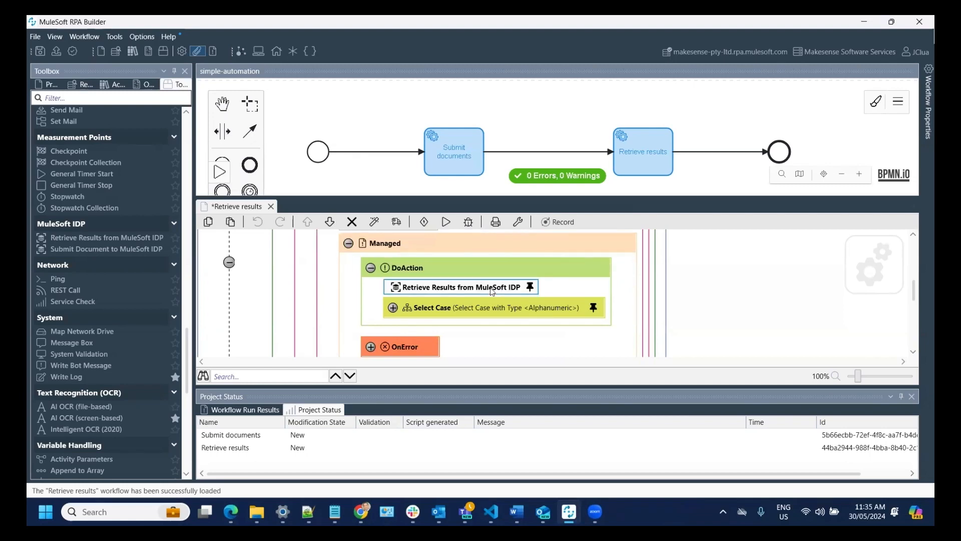
{"action": "double_click", "coordinate": [491, 292]}
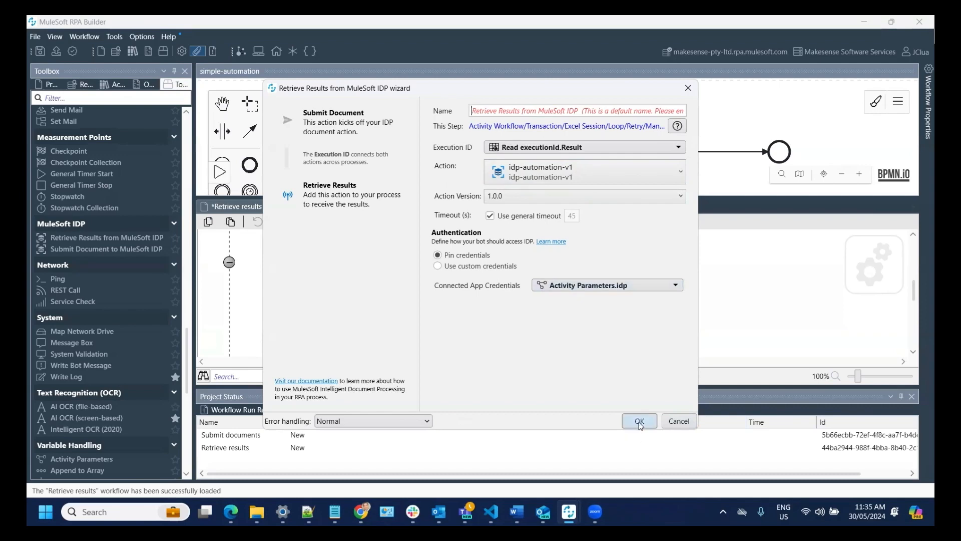
{"action": "left_click", "coordinate": [639, 421]}
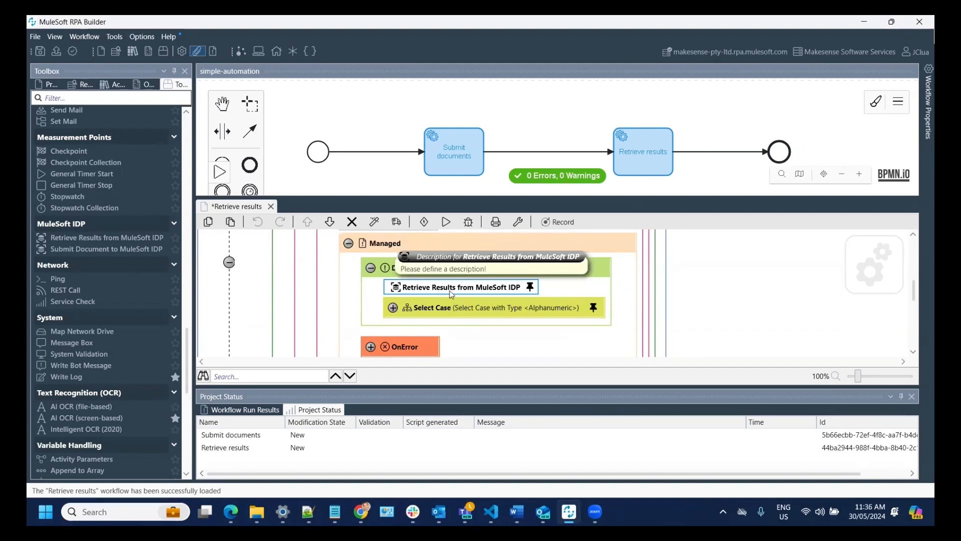
{"action": "left_click", "coordinate": [393, 308]}
- Expand the IN_PROGRESS case, review Message Box2, and scroll to the 15000 ms Sleep and Force Error State
{"action": "scroll", "coordinate": [488, 297], "scroll_direction": "down", "scroll_amount": 1}
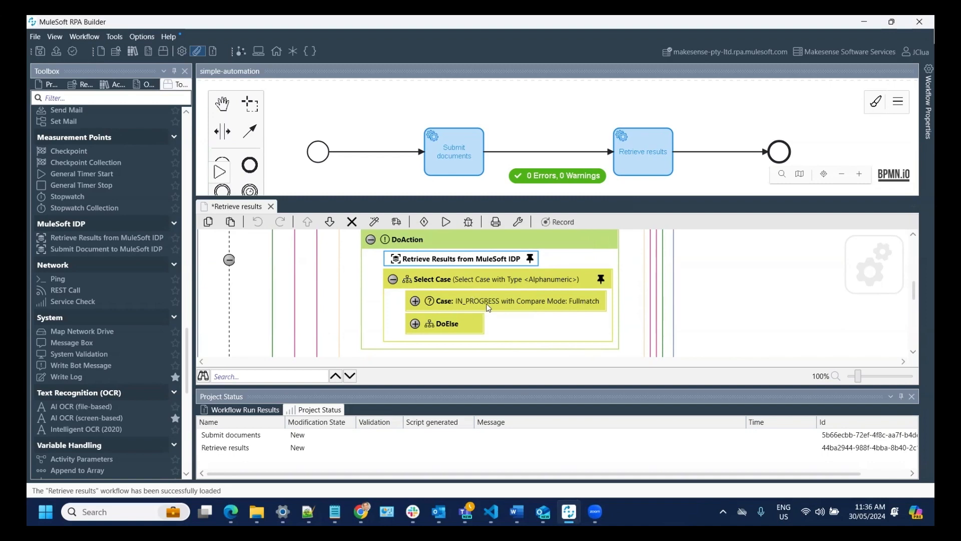
{"action": "left_click", "coordinate": [416, 301]}
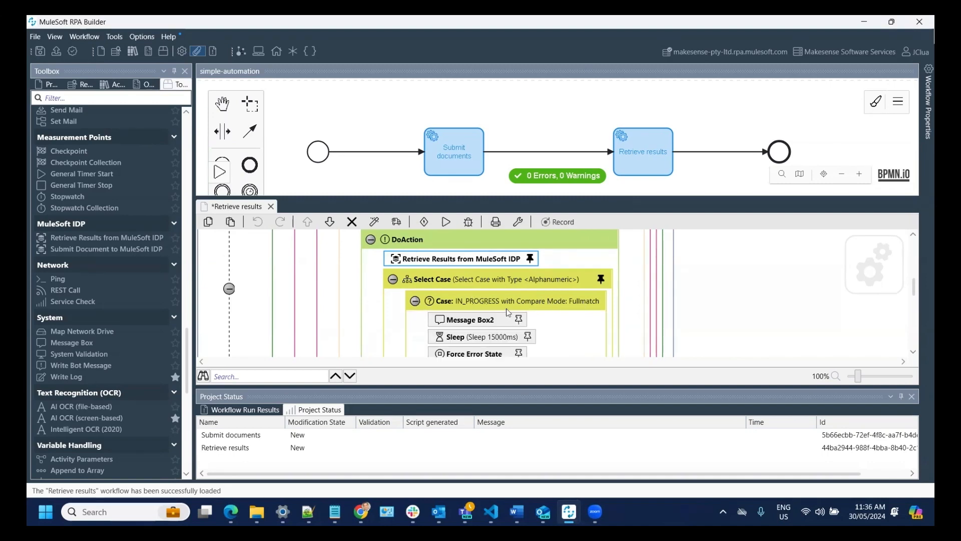
{"action": "scroll", "coordinate": [509, 315], "scroll_direction": "down", "scroll_amount": 1}
{"action": "double_click", "coordinate": [484, 295]}
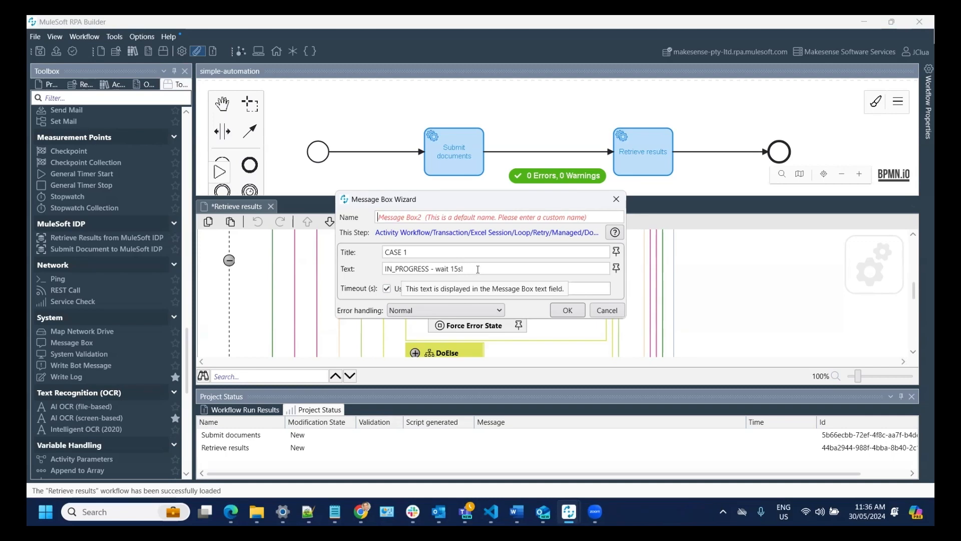
{"action": "left_click", "coordinate": [566, 311]}
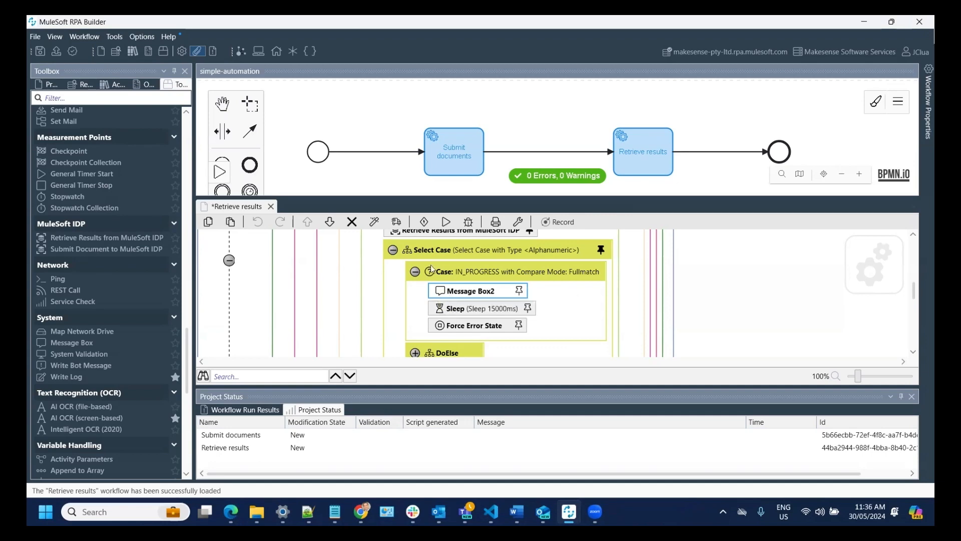
{"action": "scroll", "coordinate": [427, 281], "scroll_direction": "down", "scroll_amount": 3}
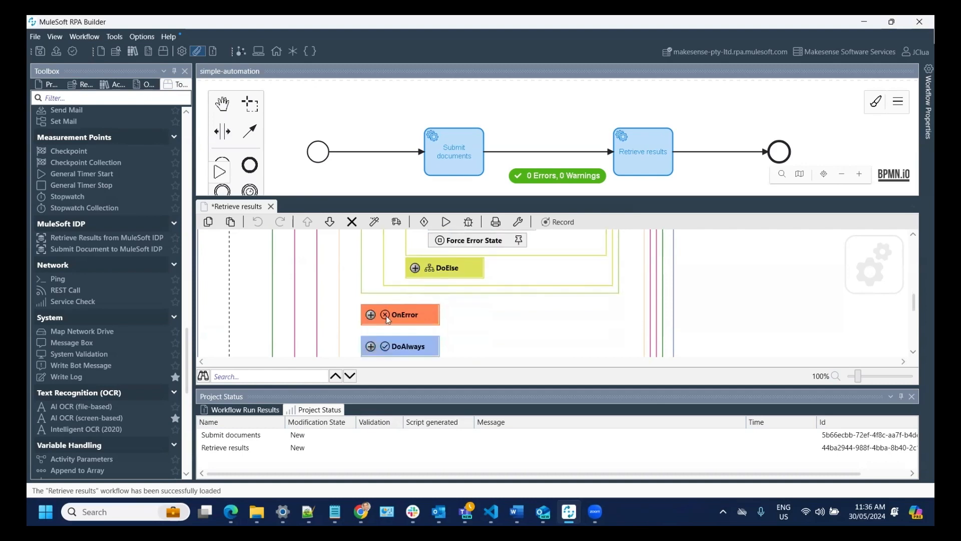
- Expand OnError and review Message Box4's Retry message
{"action": "left_click", "coordinate": [371, 315]}
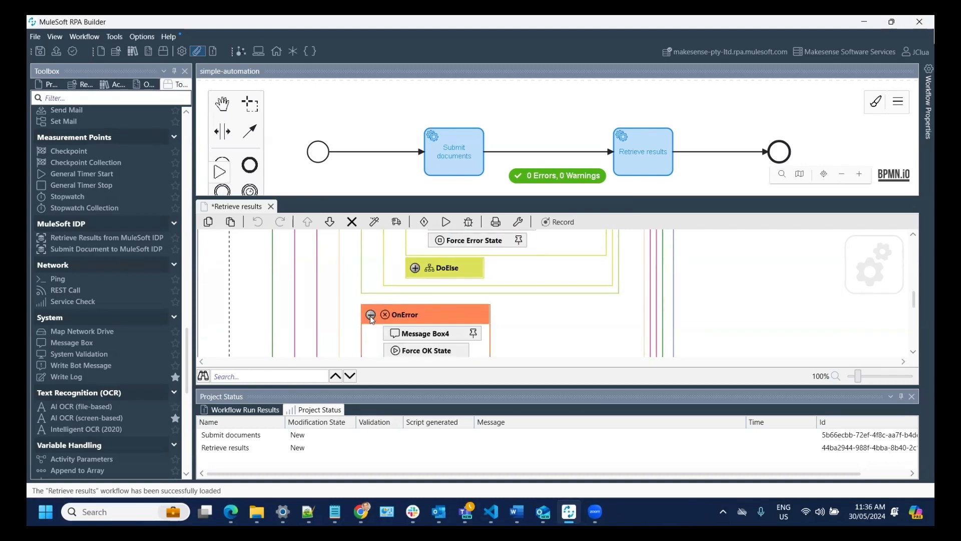
{"action": "scroll", "coordinate": [550, 324], "scroll_direction": "down", "scroll_amount": 1}
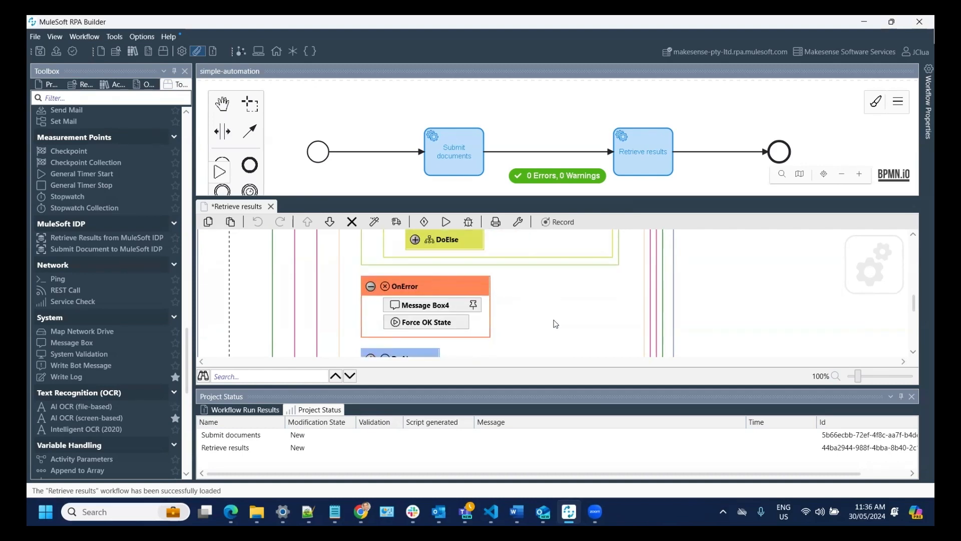
{"action": "double_click", "coordinate": [433, 311]}
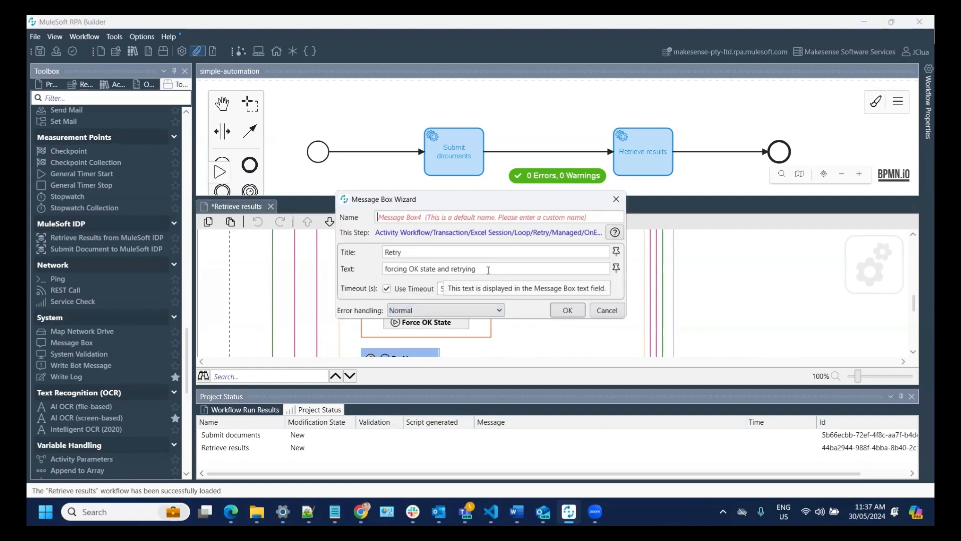
{"action": "left_click", "coordinate": [567, 310]}
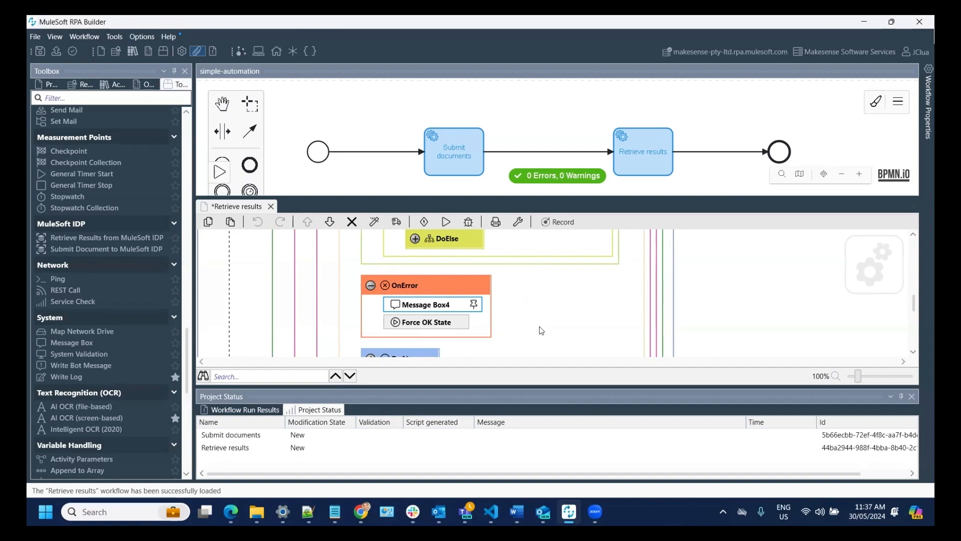
- Scroll back through the Retry block and expand the DoElse branch
{"action": "scroll", "coordinate": [542, 330], "scroll_direction": "up", "scroll_amount": 5}
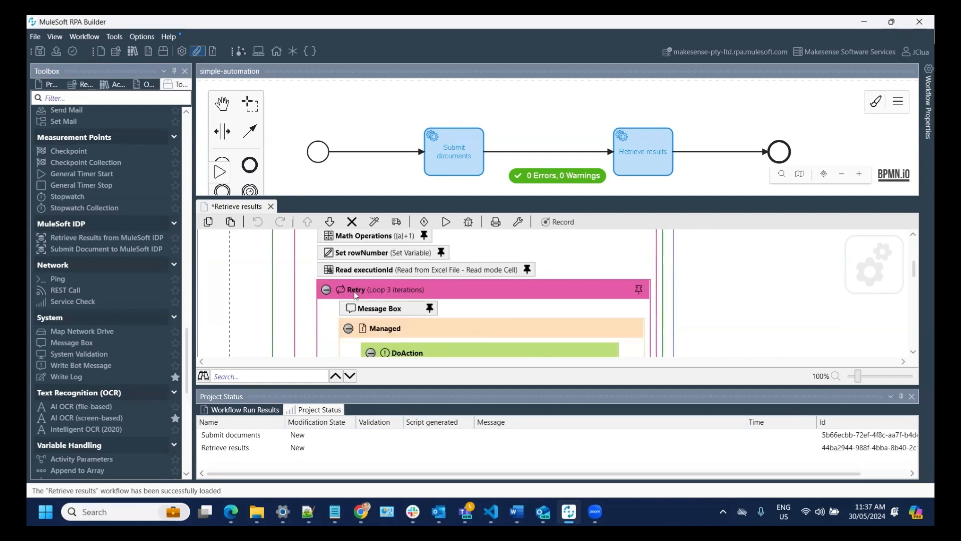
{"action": "left_click", "coordinate": [386, 309]}
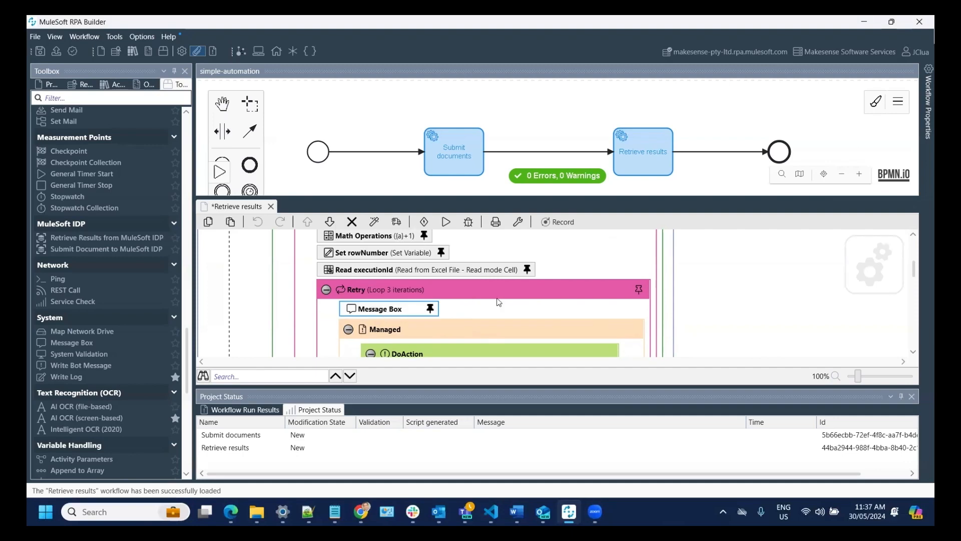
{"action": "scroll", "coordinate": [456, 320], "scroll_direction": "down", "scroll_amount": 2}
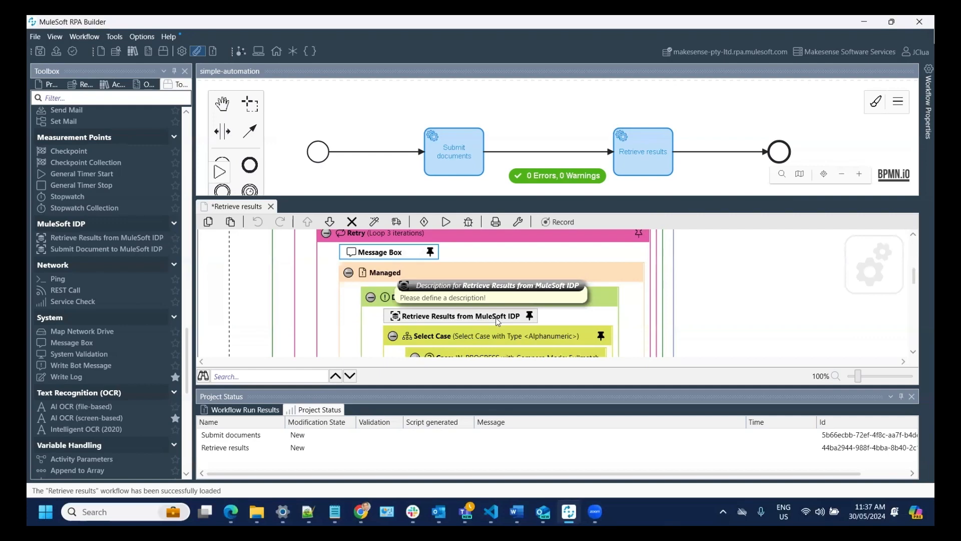
{"action": "scroll", "coordinate": [493, 319], "scroll_direction": "down", "scroll_amount": 2}
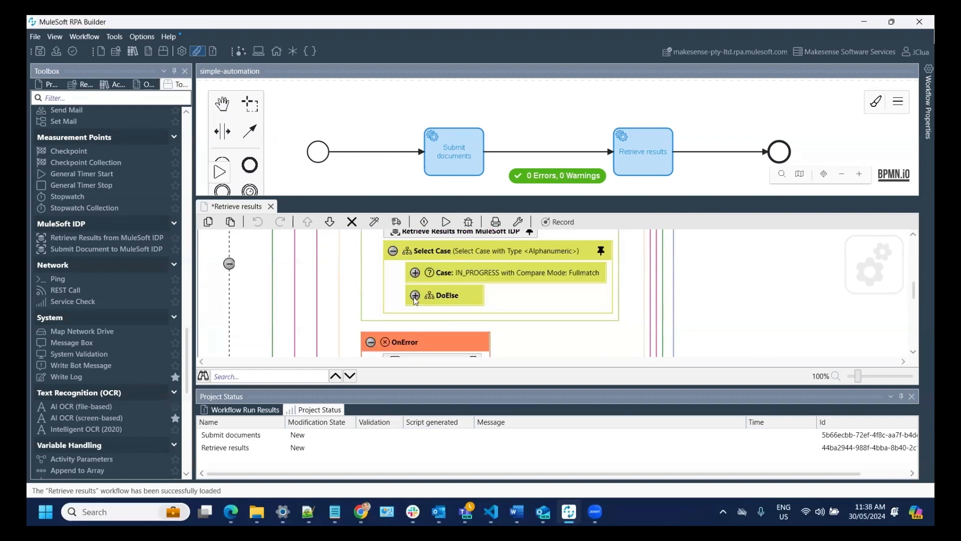
{"action": "left_click", "coordinate": [415, 296]}
- Expand the Manage invoiceNumber block
{"action": "scroll", "coordinate": [515, 298], "scroll_direction": "down", "scroll_amount": 4}
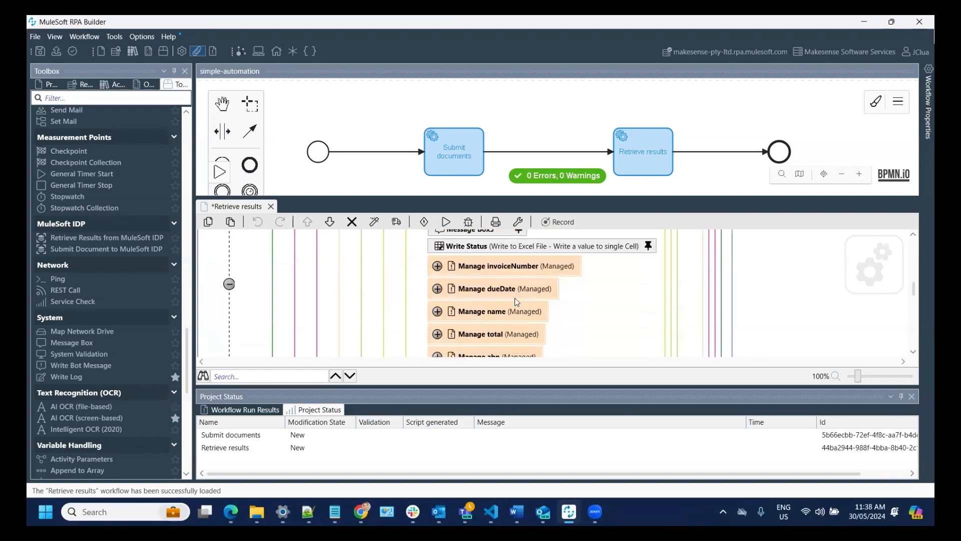
{"action": "scroll", "coordinate": [515, 299], "scroll_direction": "up", "scroll_amount": 2}
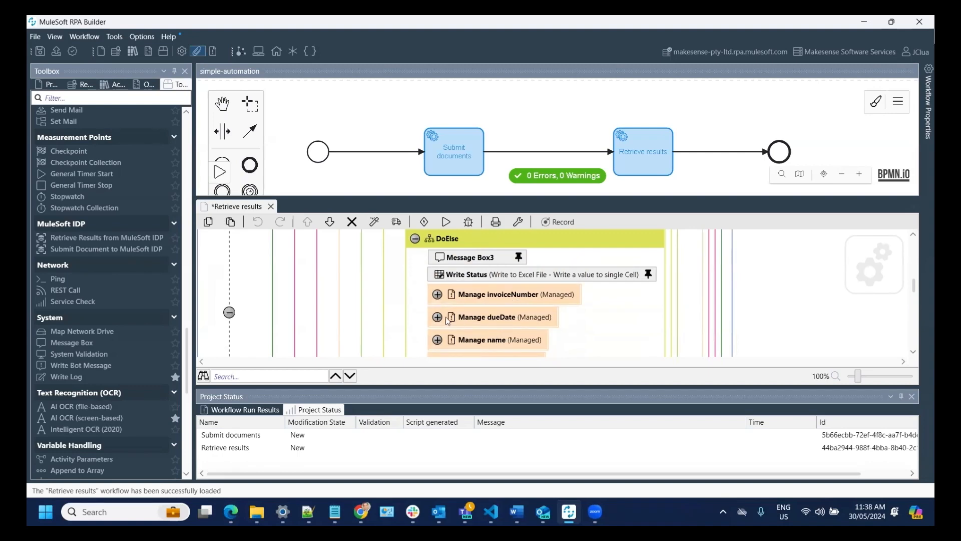
{"action": "scroll", "coordinate": [496, 328], "scroll_direction": "down", "scroll_amount": 1}
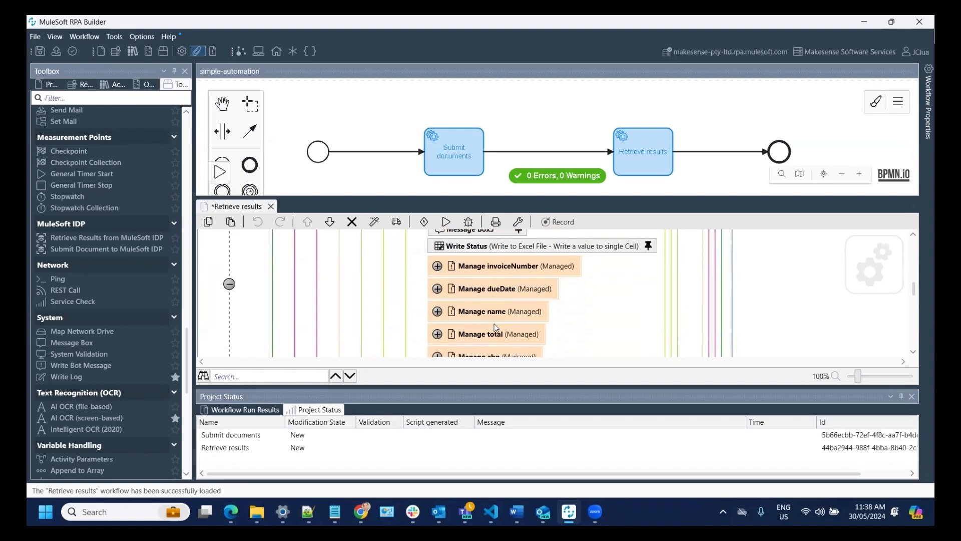
{"action": "scroll", "coordinate": [496, 327], "scroll_direction": "down", "scroll_amount": 1}
{"action": "scroll", "coordinate": [494, 321], "scroll_direction": "up", "scroll_amount": 1}
{"action": "scroll", "coordinate": [481, 310], "scroll_direction": "up", "scroll_amount": 1}
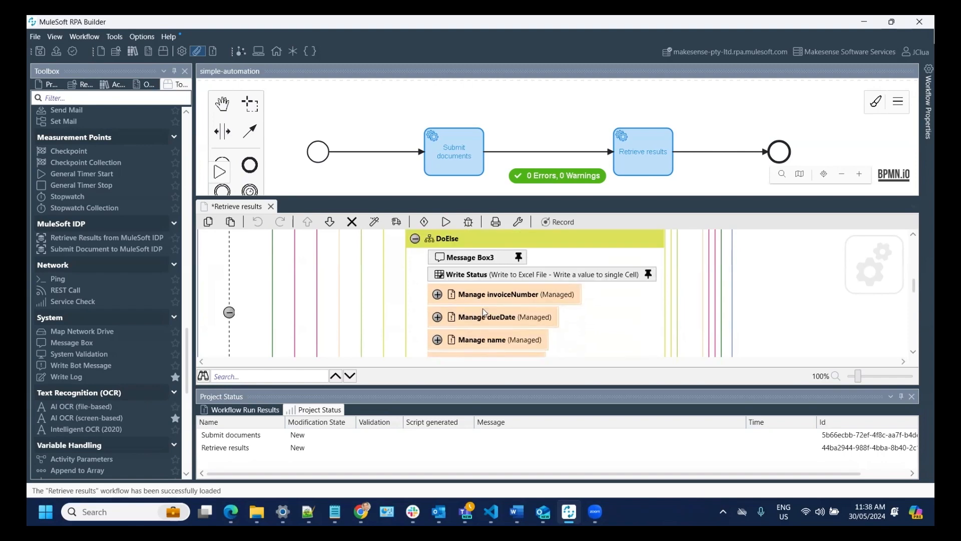
{"action": "scroll", "coordinate": [484, 312], "scroll_direction": "down", "scroll_amount": 1}
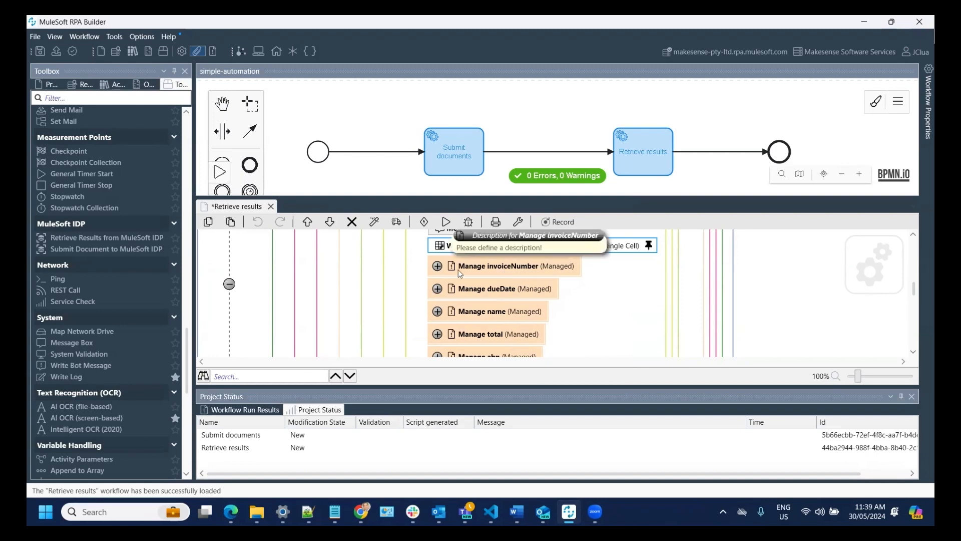
{"action": "left_click", "coordinate": [437, 266]}
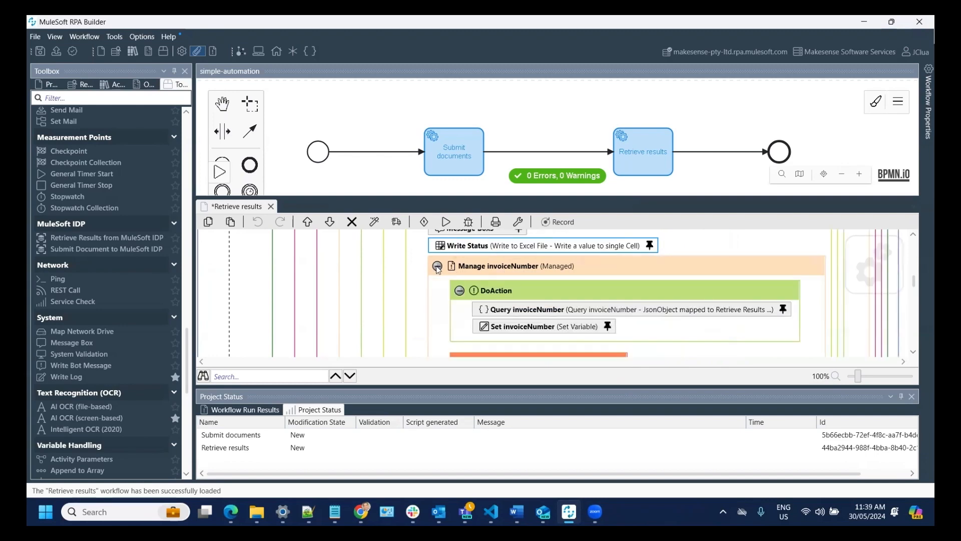
- Inspect Query invoiceNumber's JsonPath expression $.pages[*].fields.invoiceNumber.value
{"action": "scroll", "coordinate": [560, 298], "scroll_direction": "down", "scroll_amount": 1}
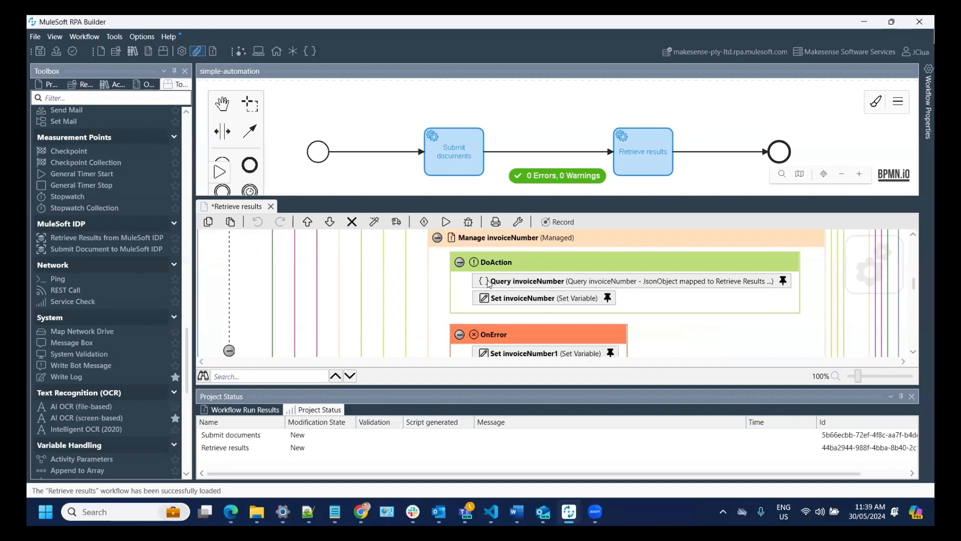
{"action": "scroll", "coordinate": [516, 298], "scroll_direction": "down", "scroll_amount": 2}
{"action": "scroll", "coordinate": [516, 295], "scroll_direction": "down", "scroll_amount": 1}
{"action": "scroll", "coordinate": [525, 301], "scroll_direction": "up", "scroll_amount": 2}
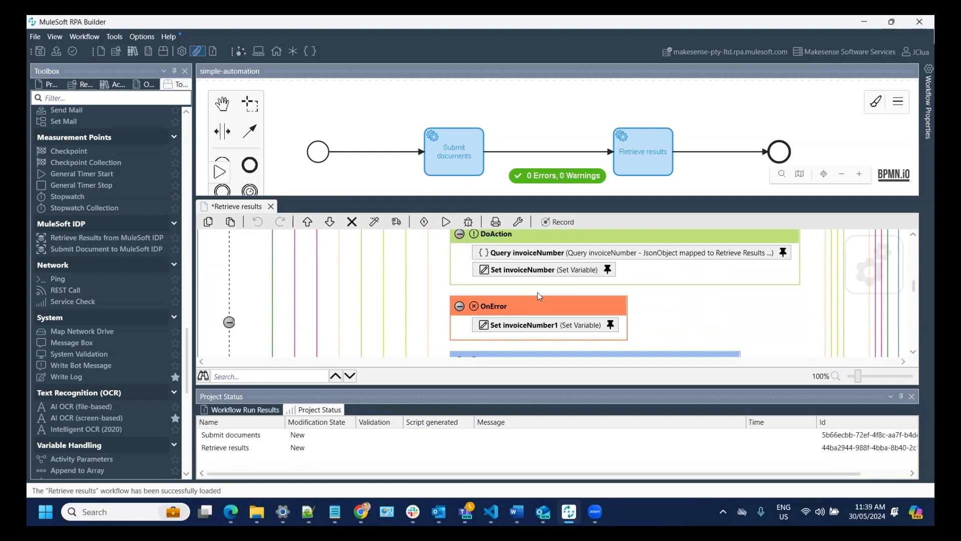
{"action": "scroll", "coordinate": [536, 291], "scroll_direction": "up", "scroll_amount": 1}
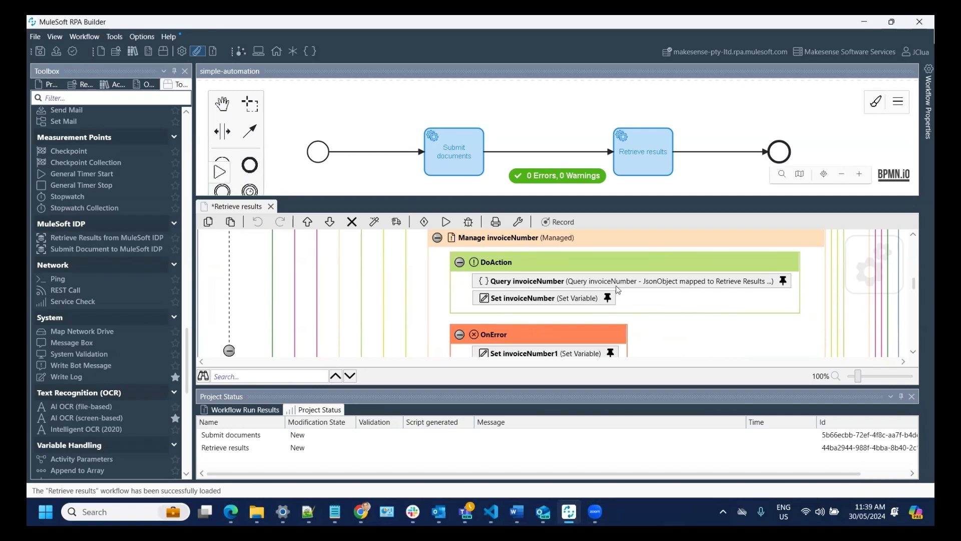
{"action": "double_click", "coordinate": [519, 284]}
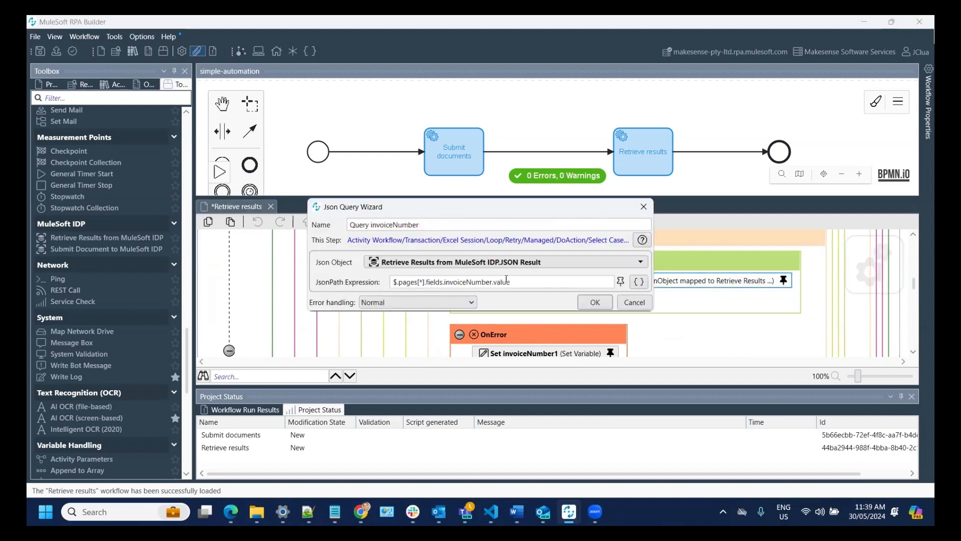
{"action": "left_click_drag", "start_coordinate": [533, 281], "coordinate": [368, 278]}
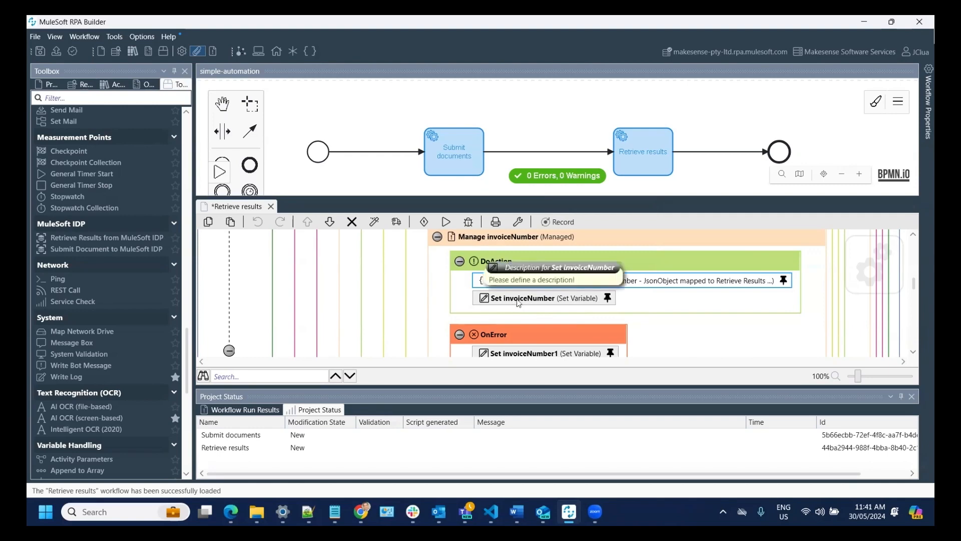
- Review Set invoiceNumber, its JSON query, and the Set invoiceNumber1 reset to 0 on error
{"action": "double_click", "coordinate": [524, 299]}
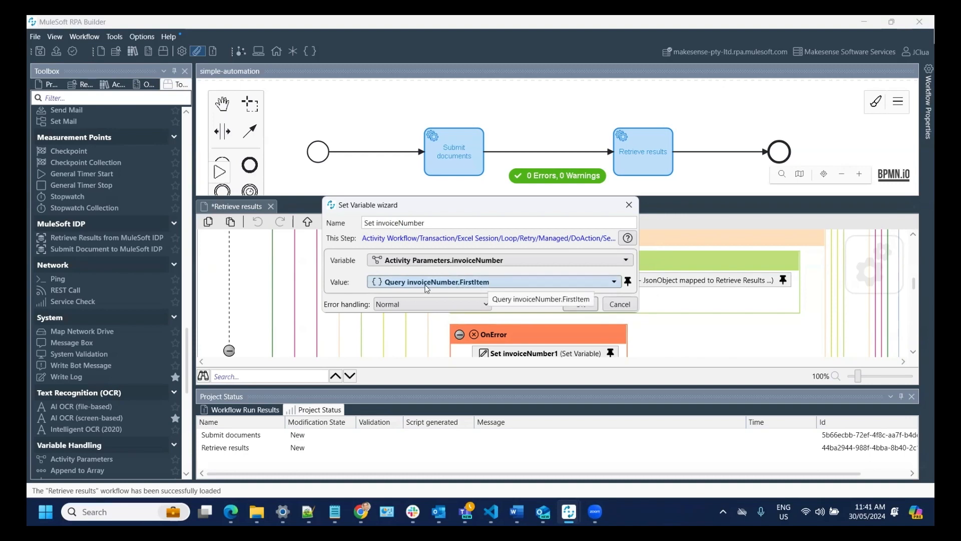
{"action": "left_click", "coordinate": [620, 304]}
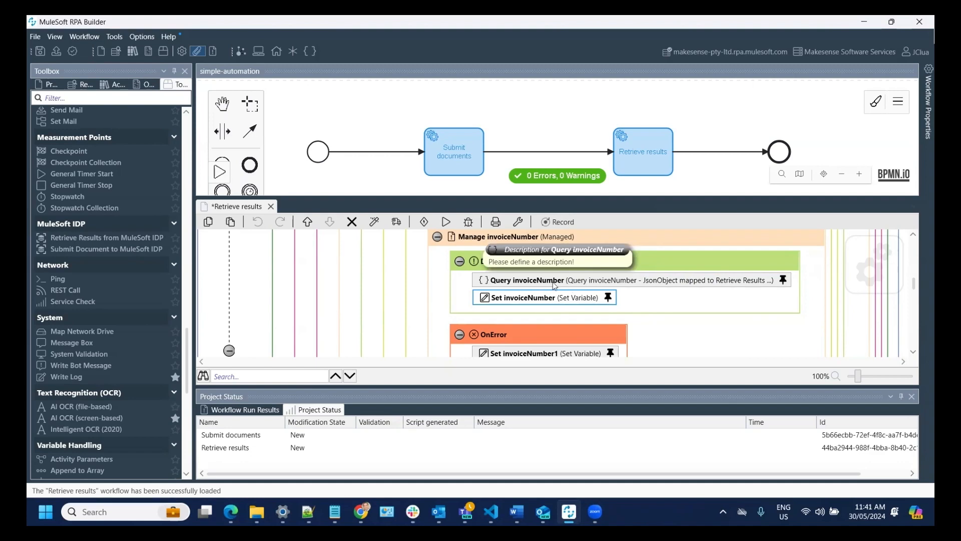
{"action": "double_click", "coordinate": [551, 283]}
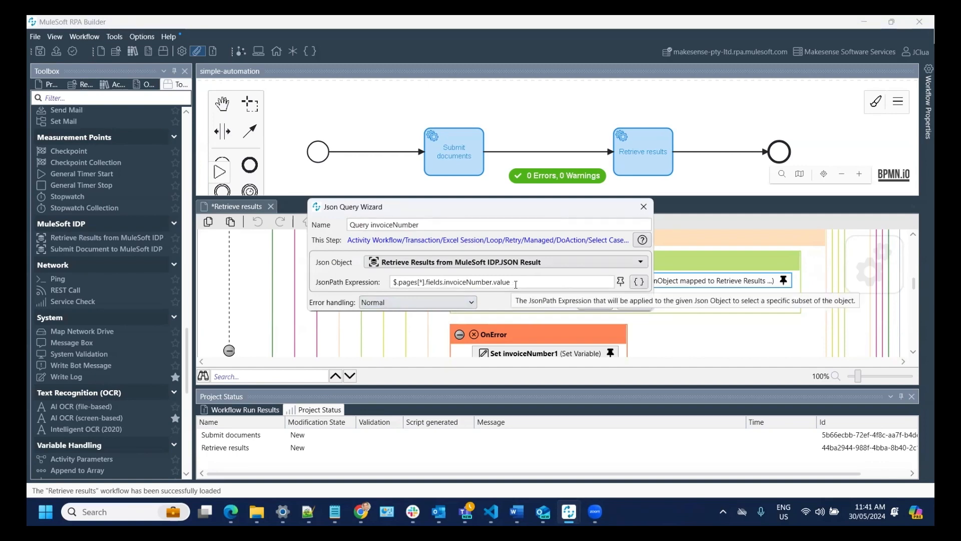
{"action": "left_click", "coordinate": [635, 303]}
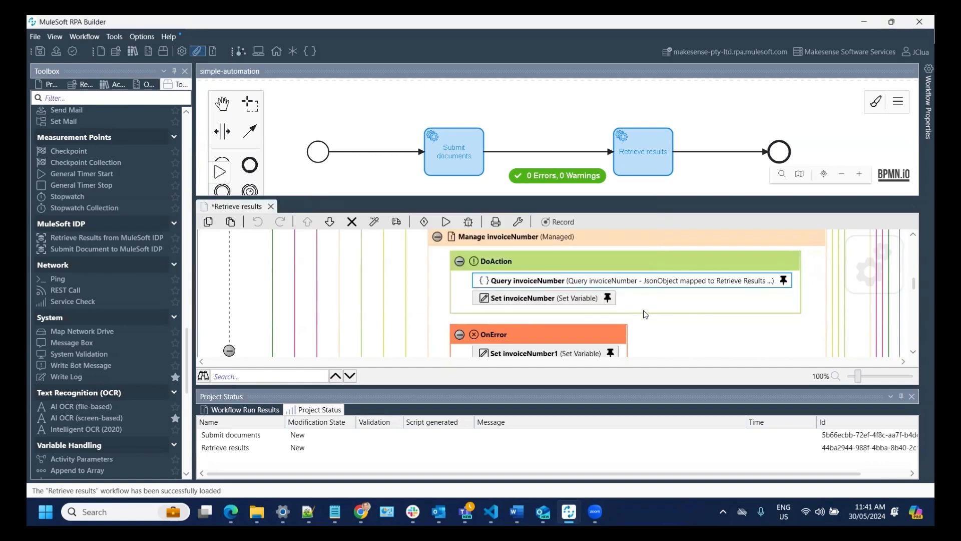
{"action": "scroll", "coordinate": [644, 313], "scroll_direction": "down", "scroll_amount": 1}
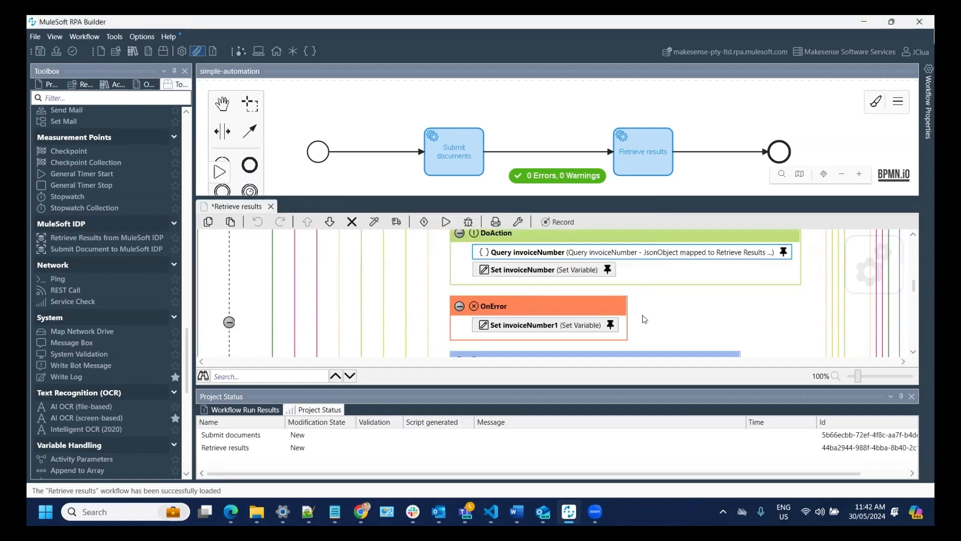
{"action": "double_click", "coordinate": [535, 326]}
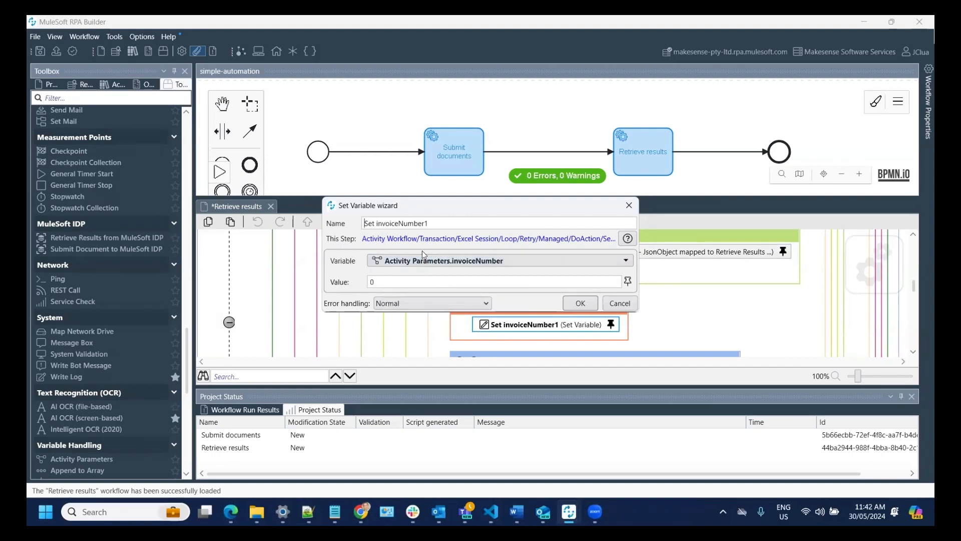
{"action": "left_click", "coordinate": [619, 304]}
- Review Write invoiceNumber to column F, then collapse DoAction and Manage invoiceNumber
{"action": "double_click", "coordinate": [521, 325]}
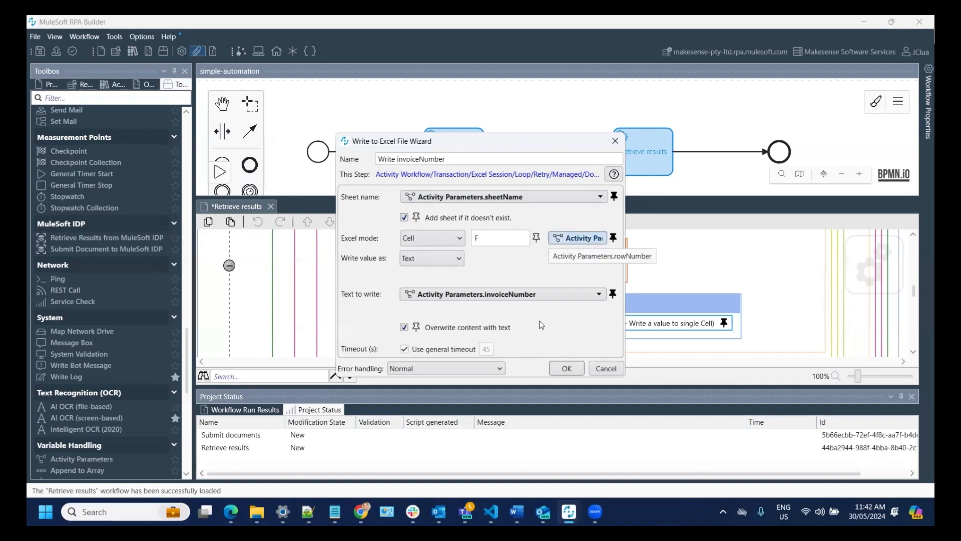
{"action": "left_click", "coordinate": [607, 368]}
{"action": "scroll", "coordinate": [550, 311], "scroll_direction": "up", "scroll_amount": 4}
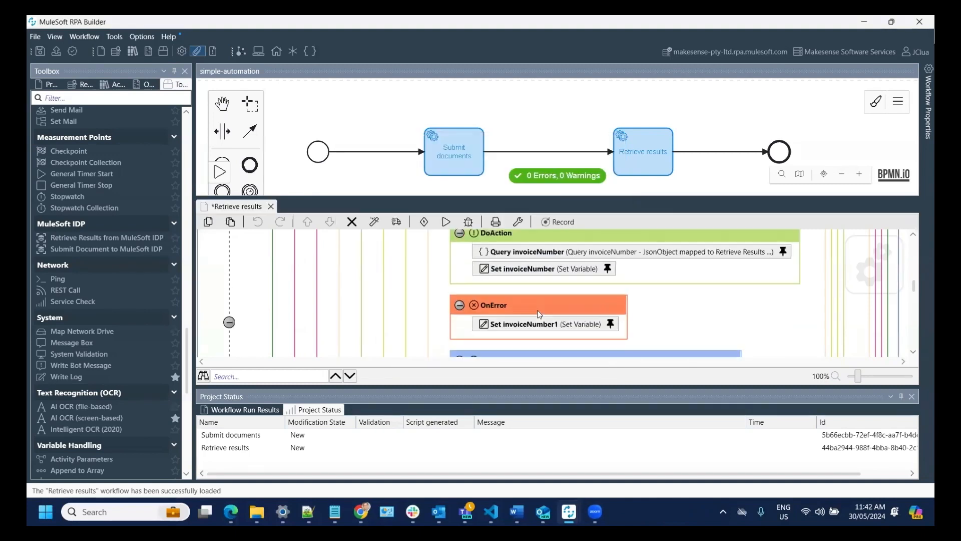
{"action": "left_click", "coordinate": [459, 261]}
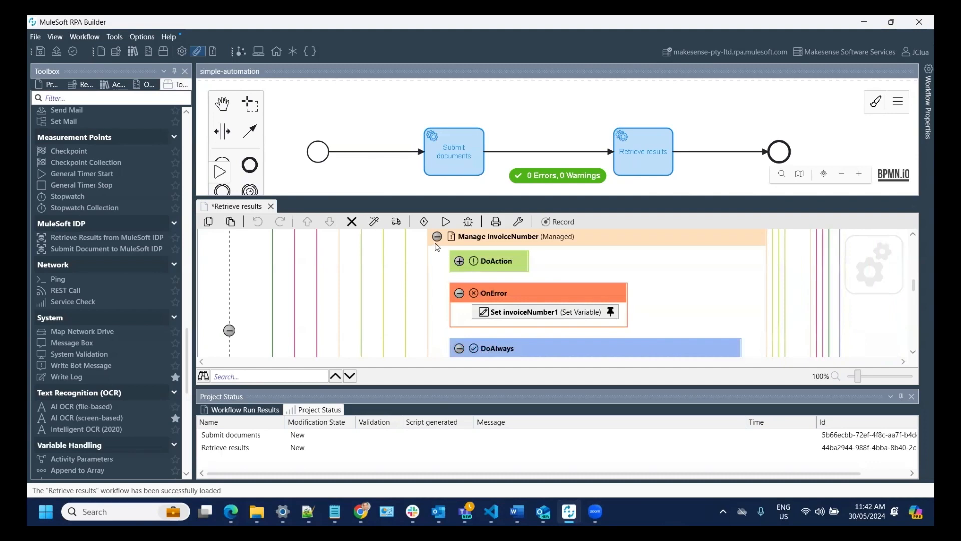
{"action": "left_click", "coordinate": [437, 239]}
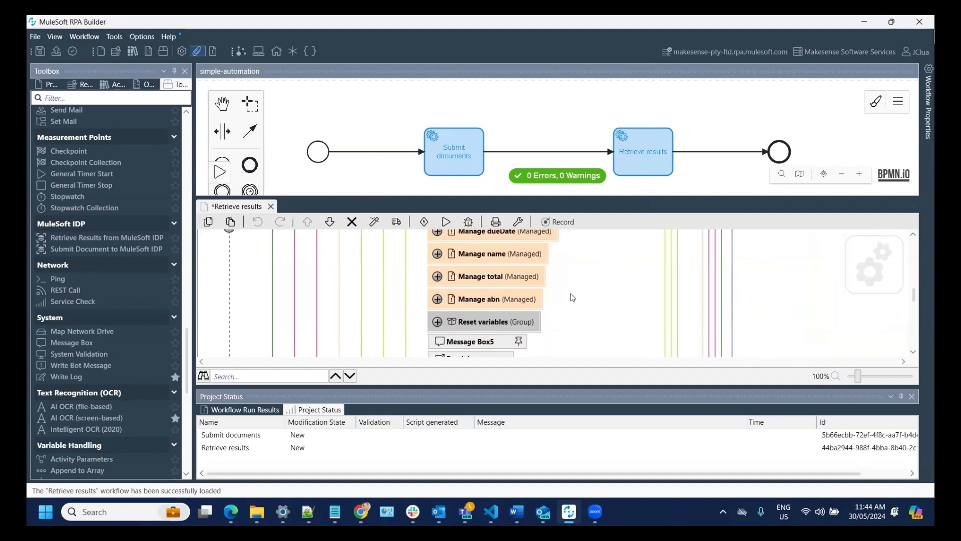
- Expand Reset variables to show its five reset steps and the Break Loop after it
{"action": "left_click", "coordinate": [437, 322]}
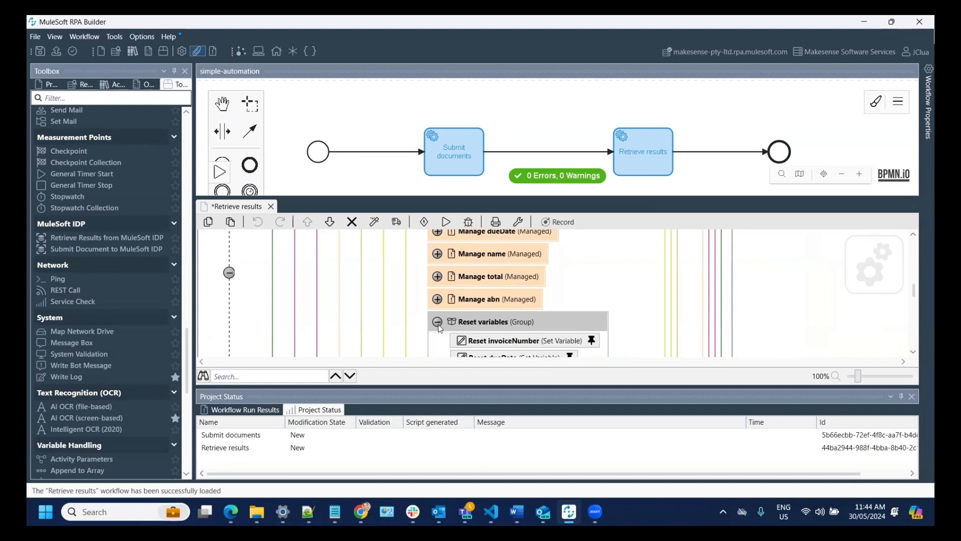
{"action": "scroll", "coordinate": [558, 311], "scroll_direction": "down", "scroll_amount": 3}
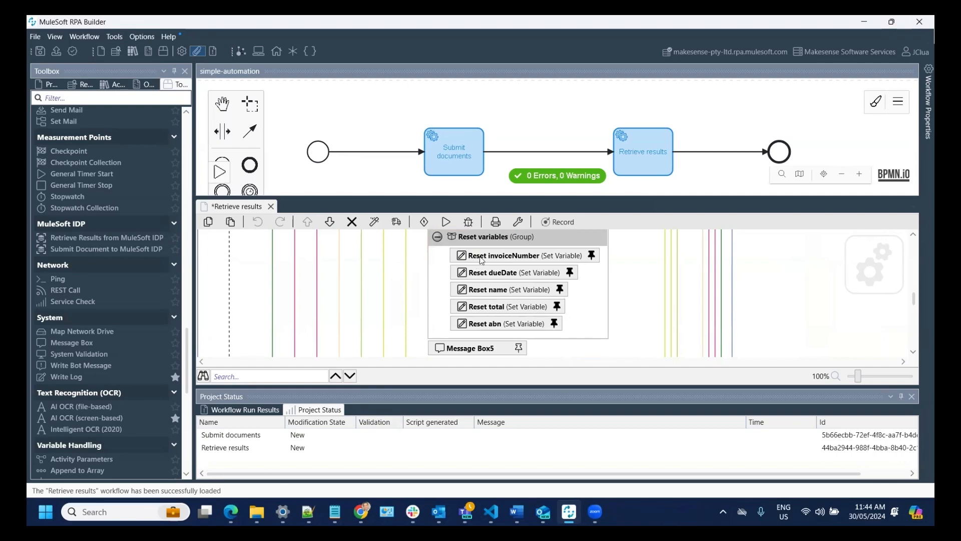
{"action": "scroll", "coordinate": [480, 263], "scroll_direction": "up", "scroll_amount": 5}
{"action": "scroll", "coordinate": [470, 331], "scroll_direction": "down", "scroll_amount": 5}
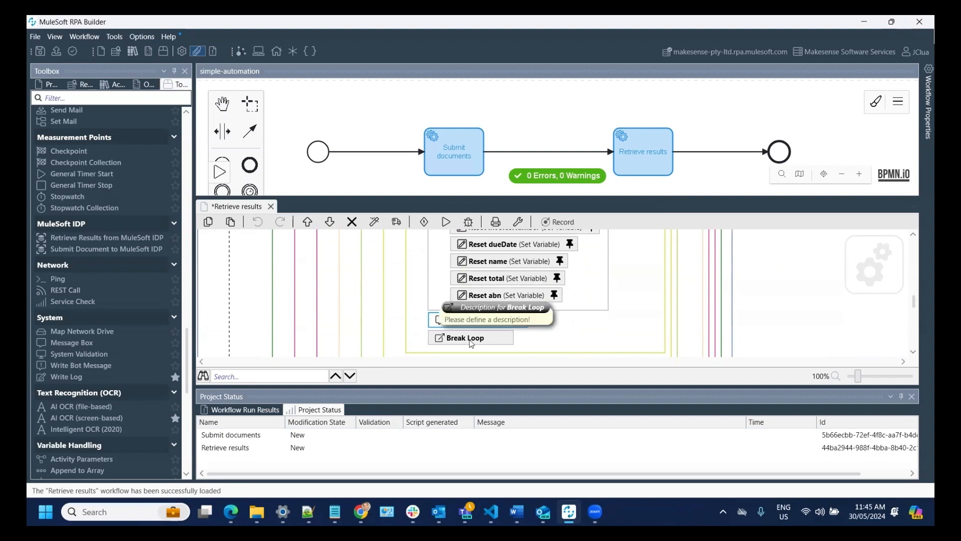
{"action": "scroll", "coordinate": [489, 337], "scroll_direction": "down", "scroll_amount": 4}
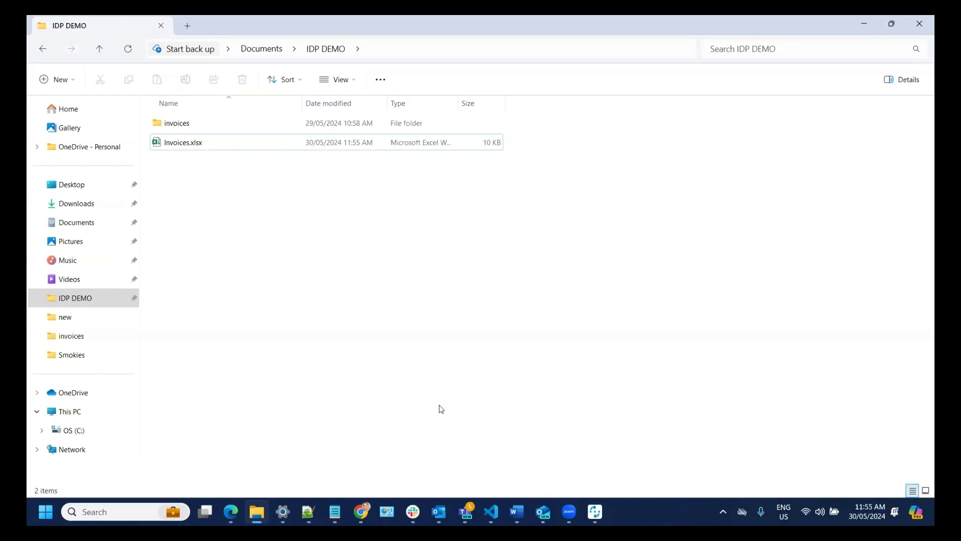
- Check Invoices.xlsx has only headers and the invoices folder holds four PDFs, then return to RPA Builder
{"action": "double_click", "coordinate": [182, 142]}
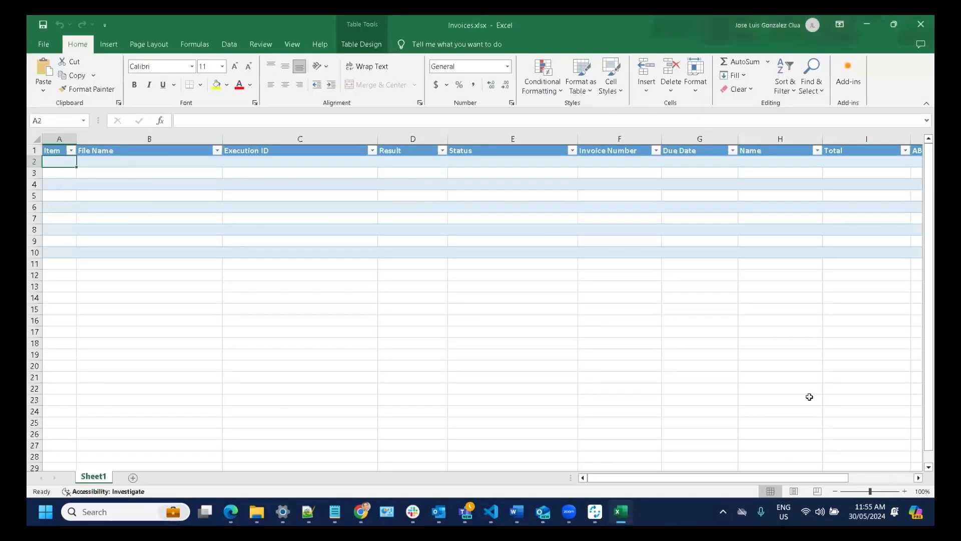
{"action": "left_click", "coordinate": [920, 25]}
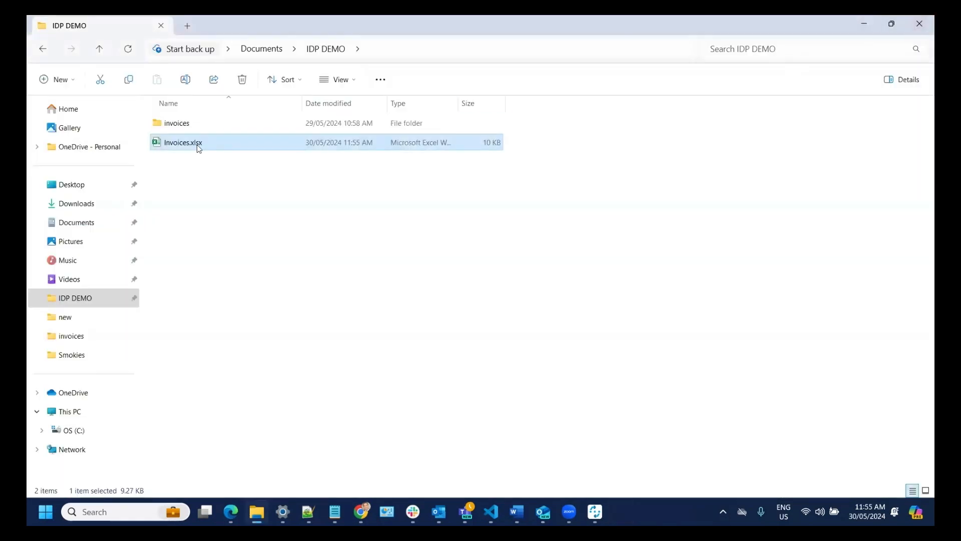
{"action": "double_click", "coordinate": [169, 129]}
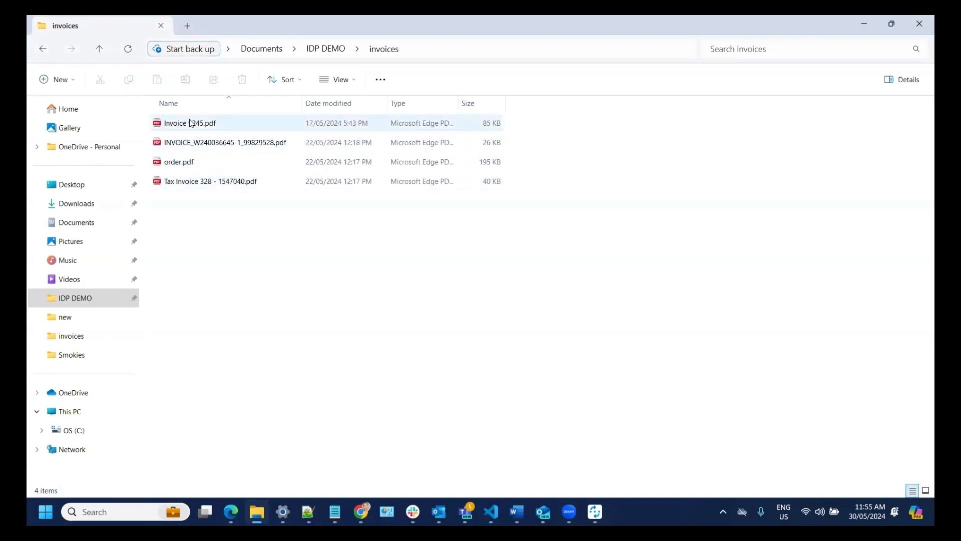
{"action": "key", "text": "alt+Left"}
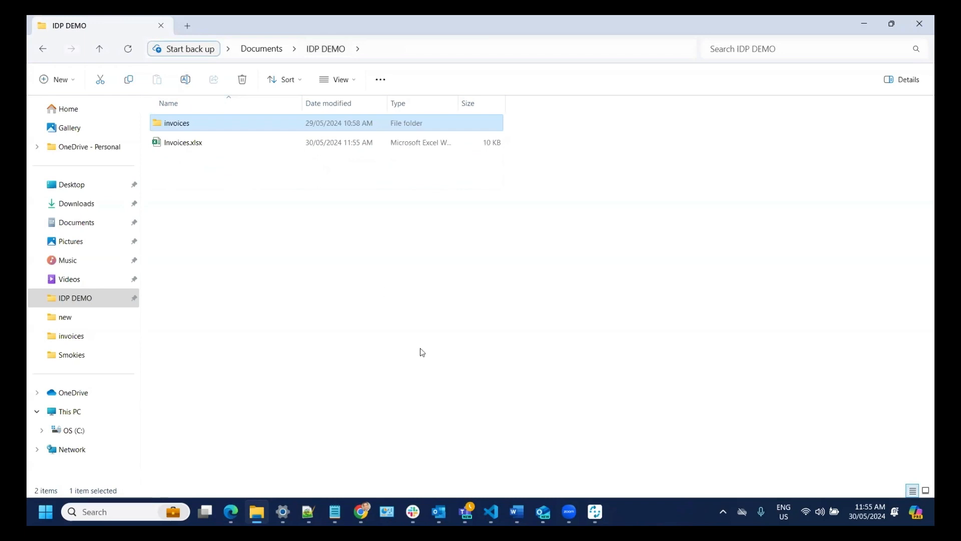
{"action": "mouse_move", "coordinate": [595, 511]}
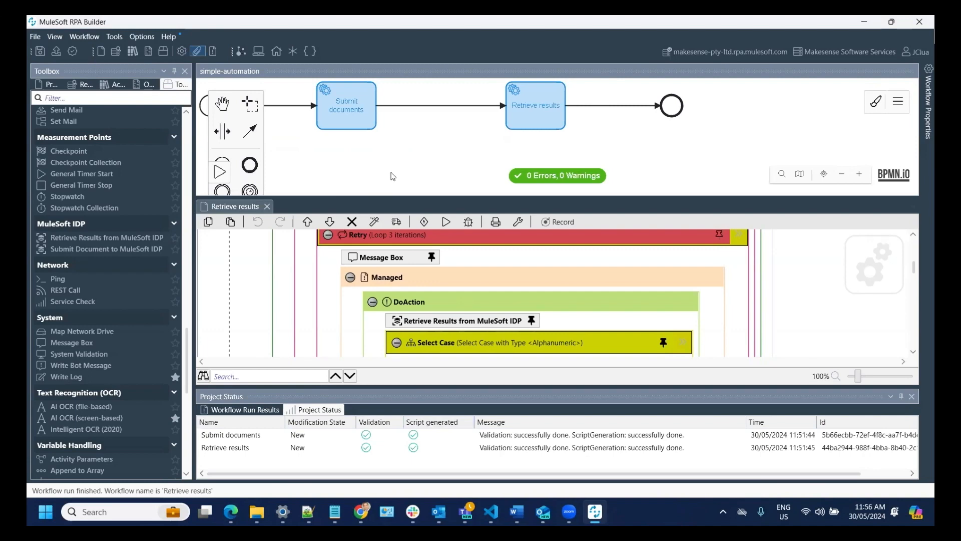
- Test-run the whole Submit documents and Retrieve results business process
{"action": "left_click", "coordinate": [224, 180]}
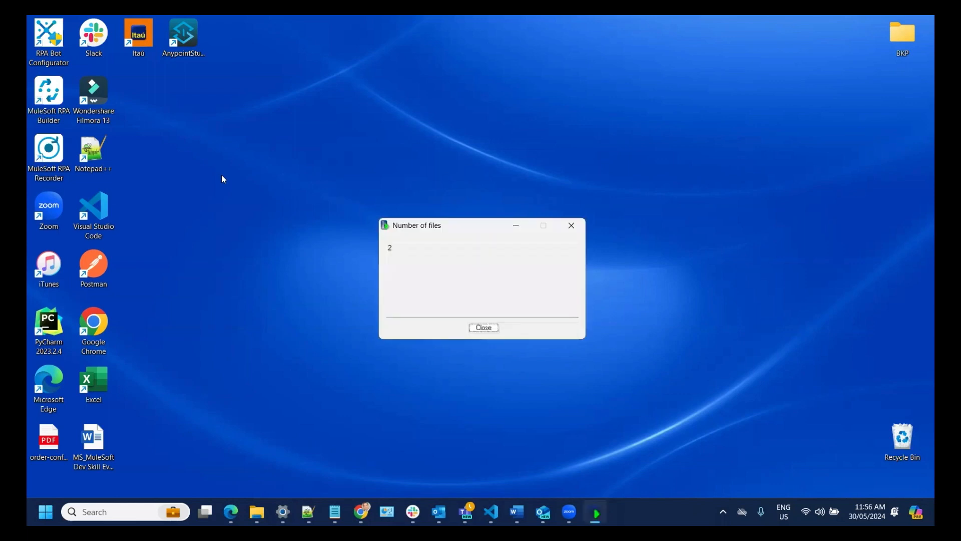
- Dismiss the Number of files message and close the summary after Submit documents and Retrieve results succeed
{"action": "key", "text": "Return"}
{"action": "key", "text": "Return"}
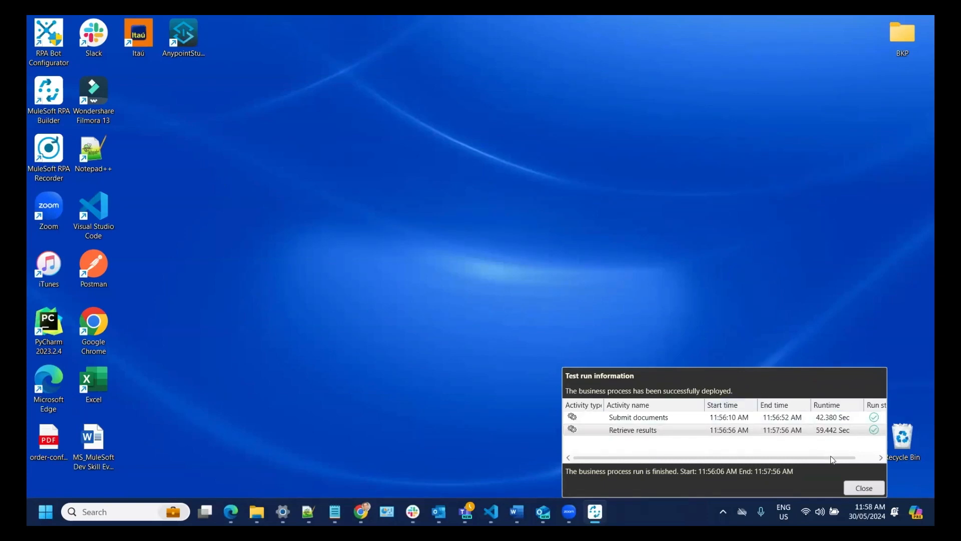
{"action": "left_click", "coordinate": [867, 488]}
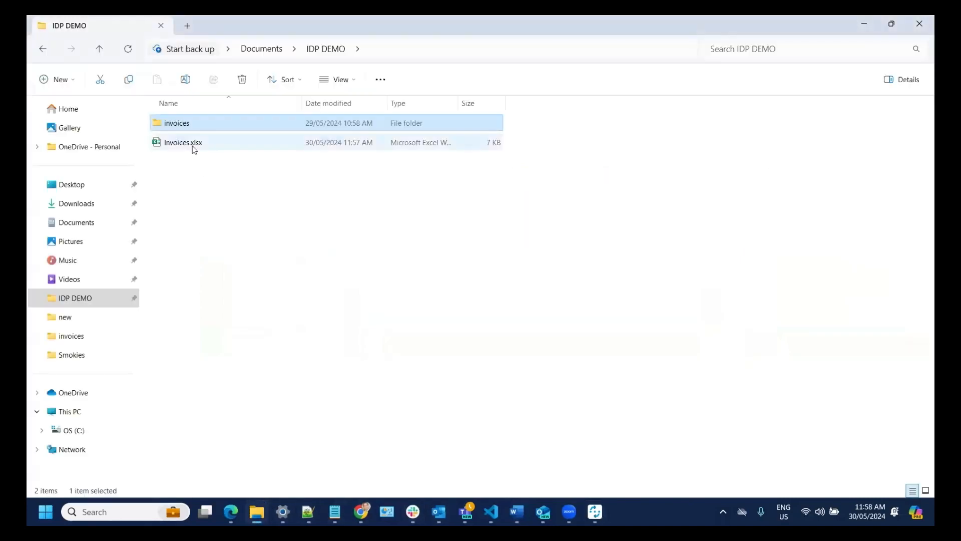
- Open Invoices.xlsx and review the Status values in E2 and E4 and the columns through ABN
{"action": "double_click", "coordinate": [194, 144]}
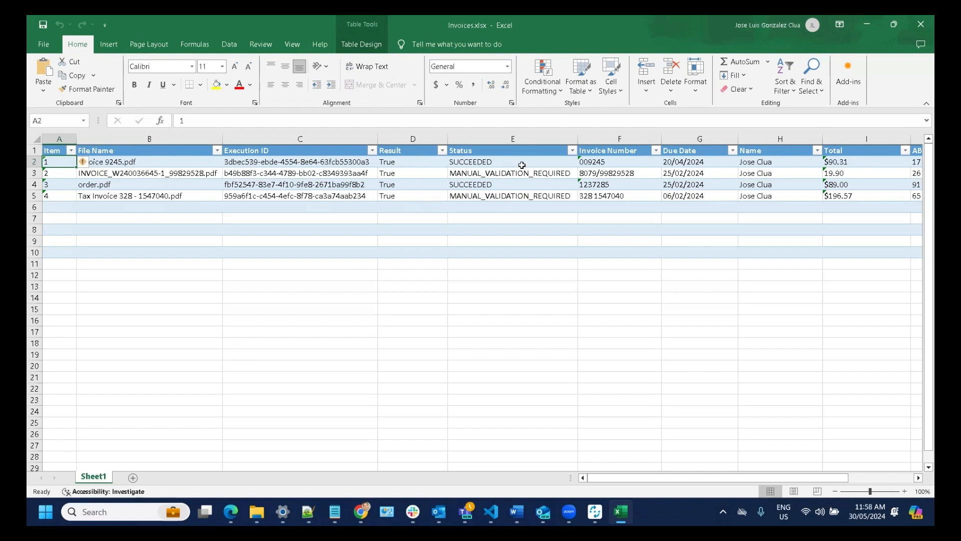
{"action": "left_click", "coordinate": [521, 162]}
{"action": "left_click", "coordinate": [521, 184]}
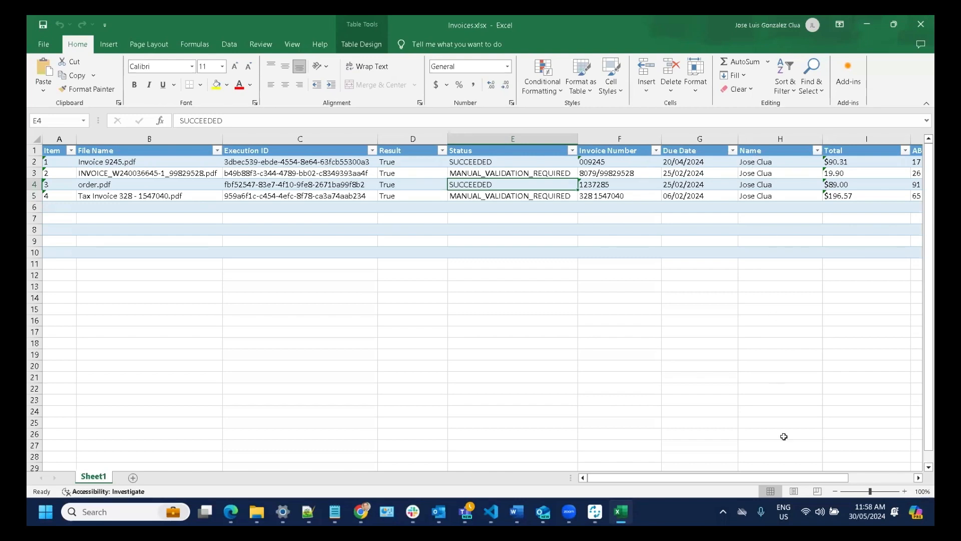
{"action": "left_click_drag", "start_coordinate": [780, 479], "coordinate": [847, 479]}
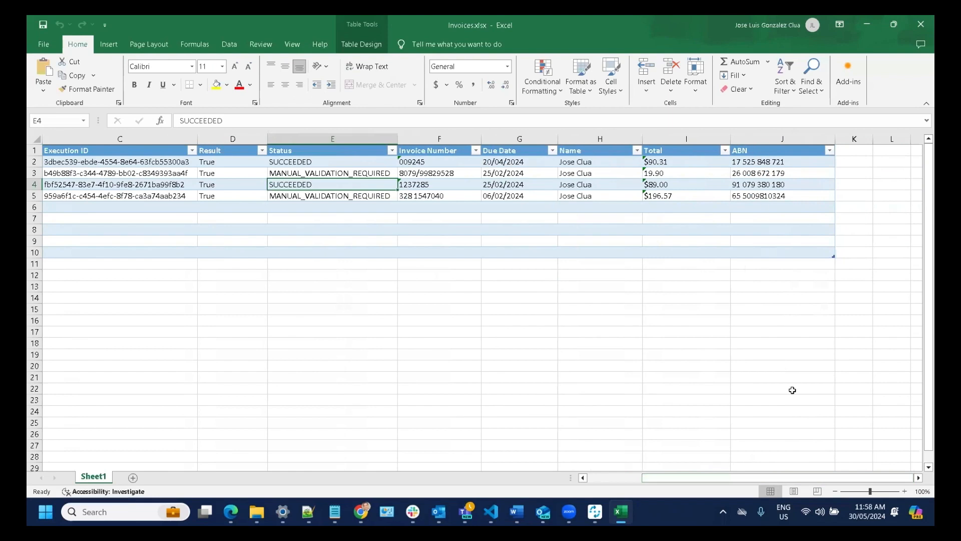
{"action": "left_click_drag", "start_coordinate": [804, 478], "coordinate": [703, 478]}
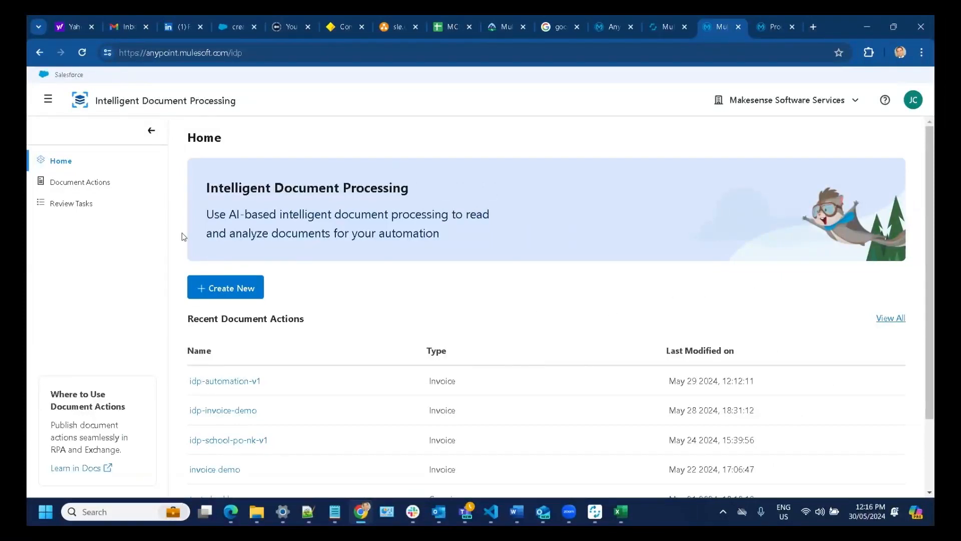
- In the first pending review task, change the ABN's last digit group from 179 to 100 and submit
{"action": "left_click", "coordinate": [78, 206]}
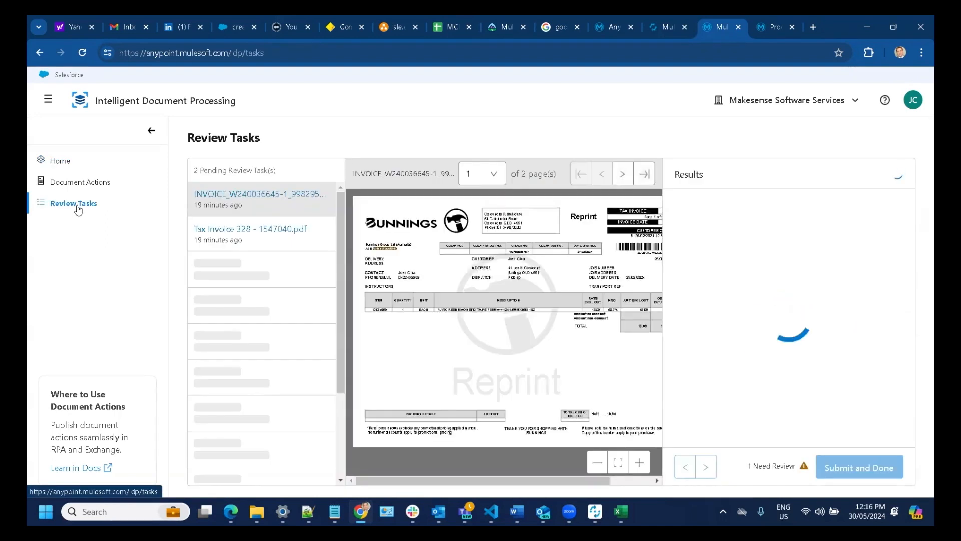
{"action": "left_click", "coordinate": [242, 195]}
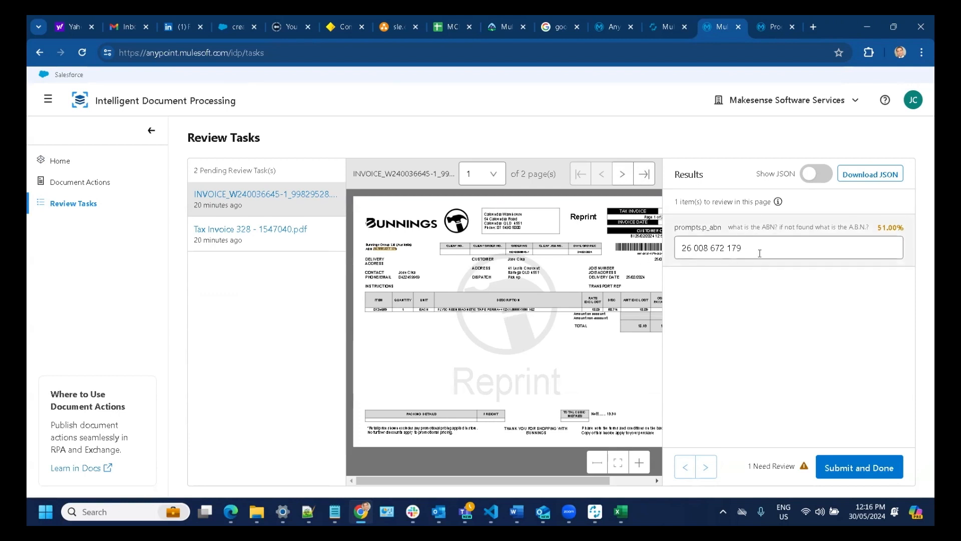
{"action": "double_click", "coordinate": [732, 249]}
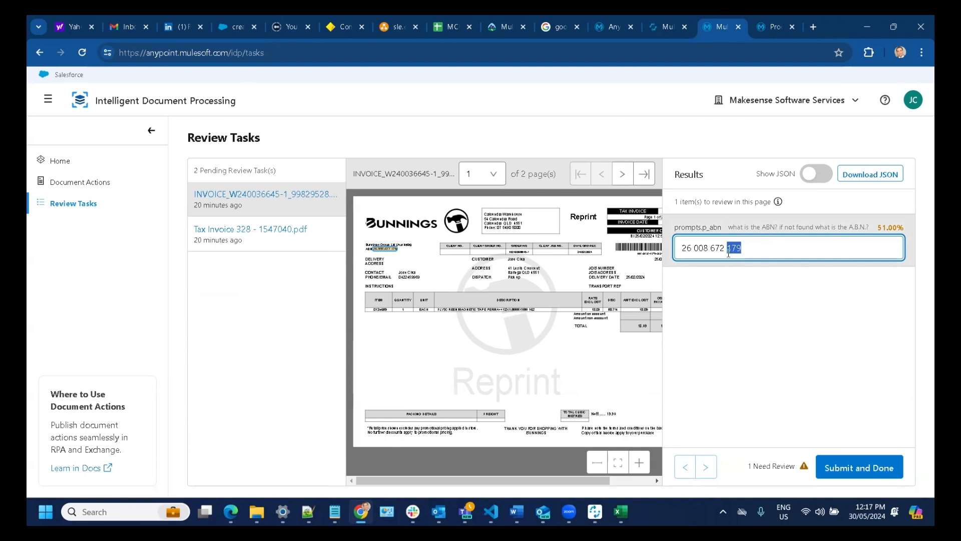
{"action": "type", "text": "100"}
{"action": "left_click", "coordinate": [856, 469]}
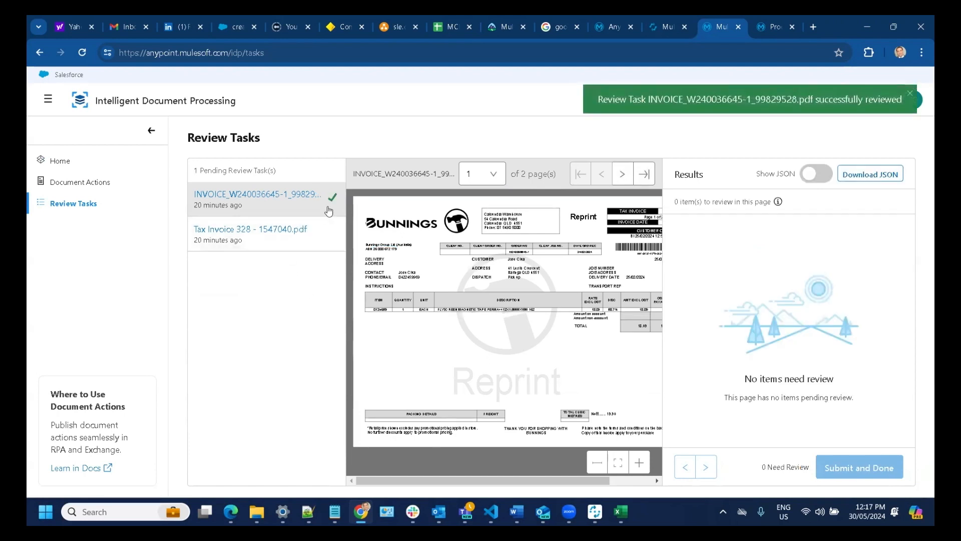
- Replace the Tax Invoice 328 buyer name with the corrected name, submit, and confirm no reviews remain
{"action": "left_click", "coordinate": [331, 241]}
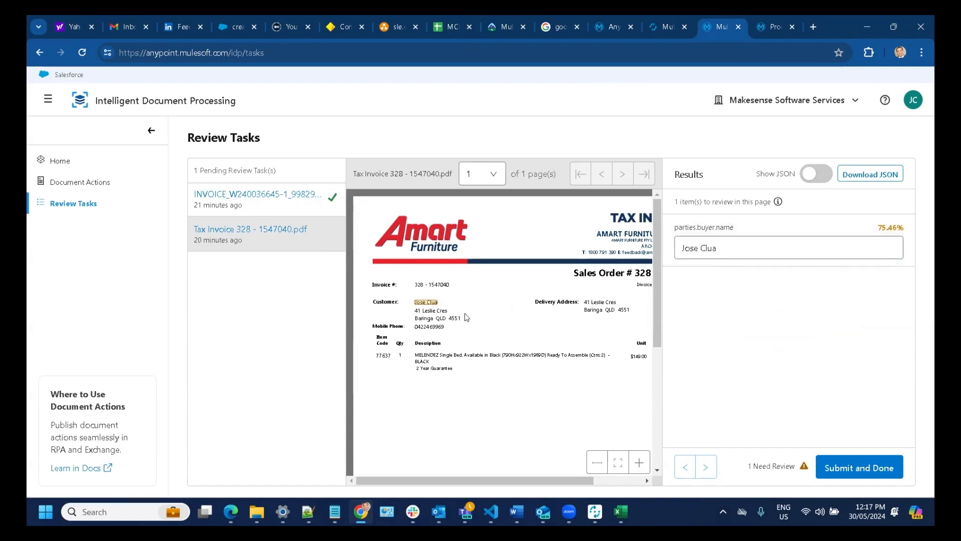
{"action": "left_click", "coordinate": [740, 248]}
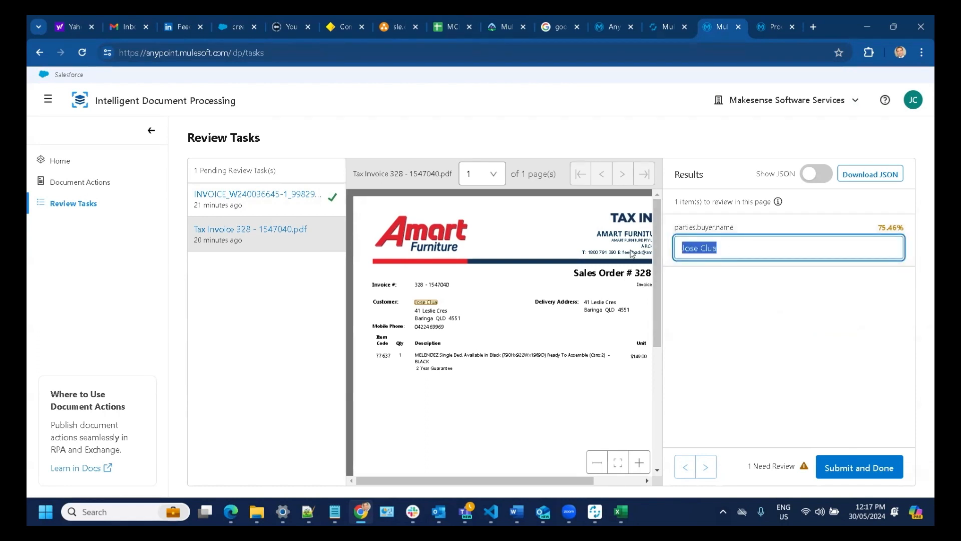
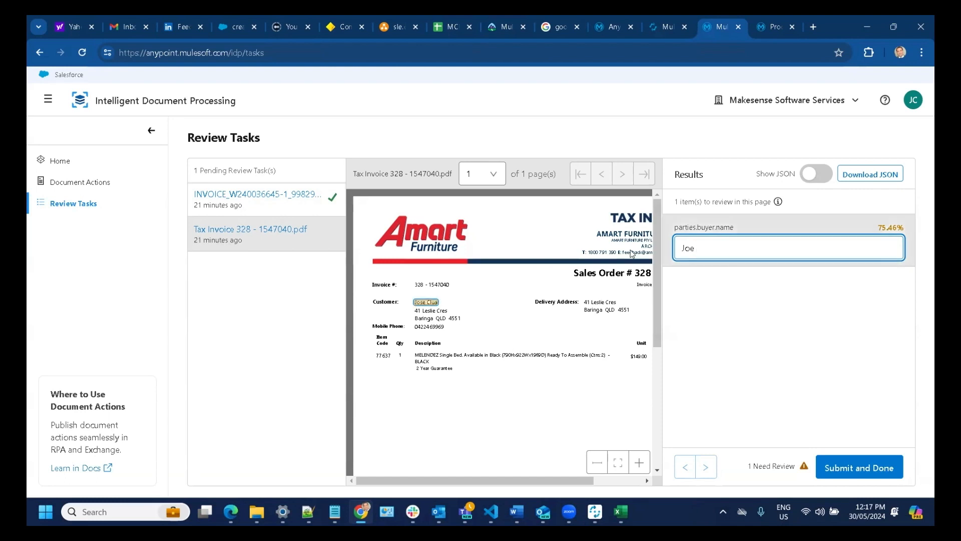
{"action": "left_click", "coordinate": [856, 471]}
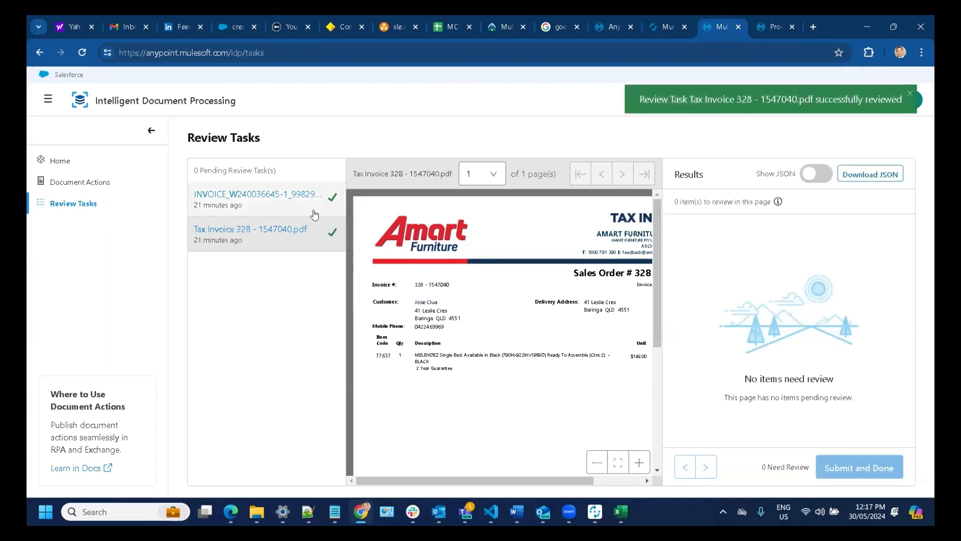
{"action": "left_click", "coordinate": [83, 166]}
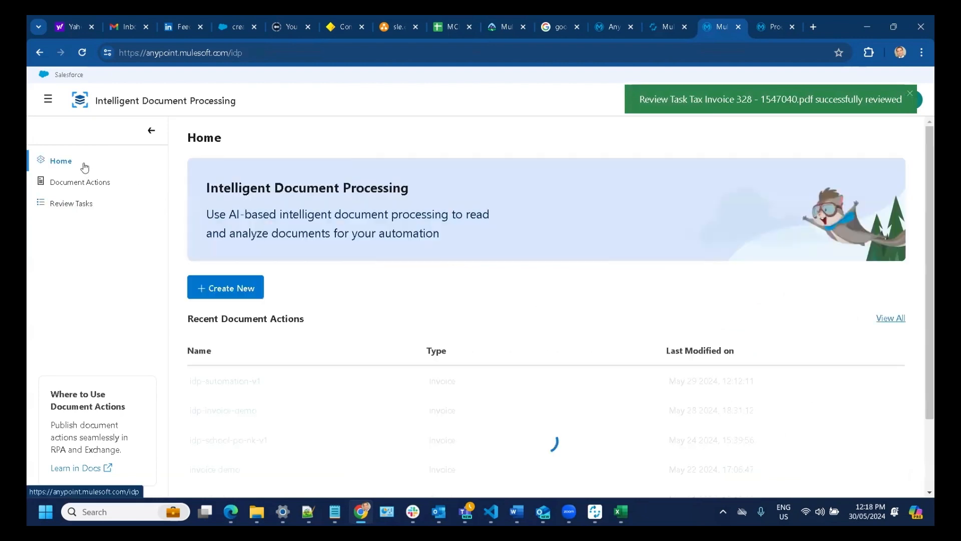
{"action": "left_click", "coordinate": [83, 209]}
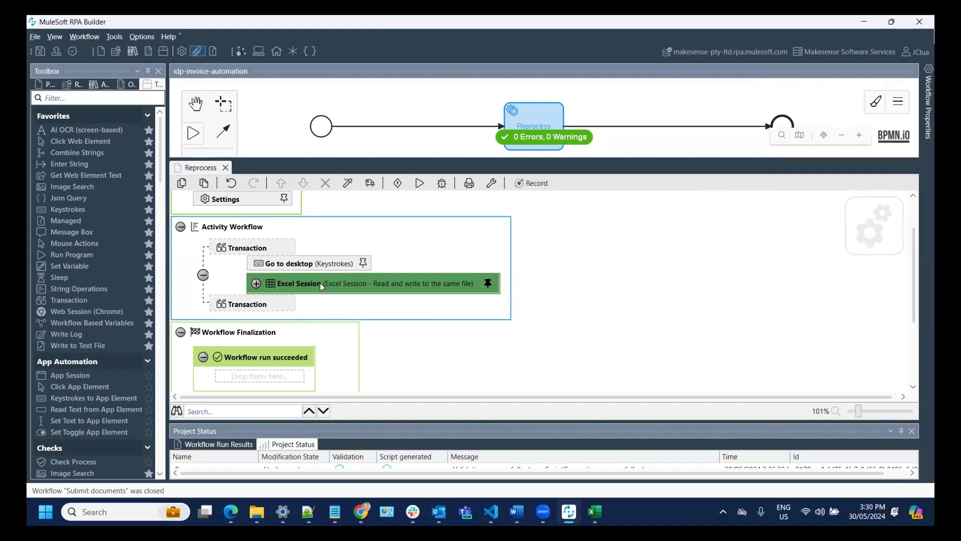
- Switch to the Invoices.xlsx Excel window with Alt+Tab
{"action": "key", "text": "alt+Tab"}
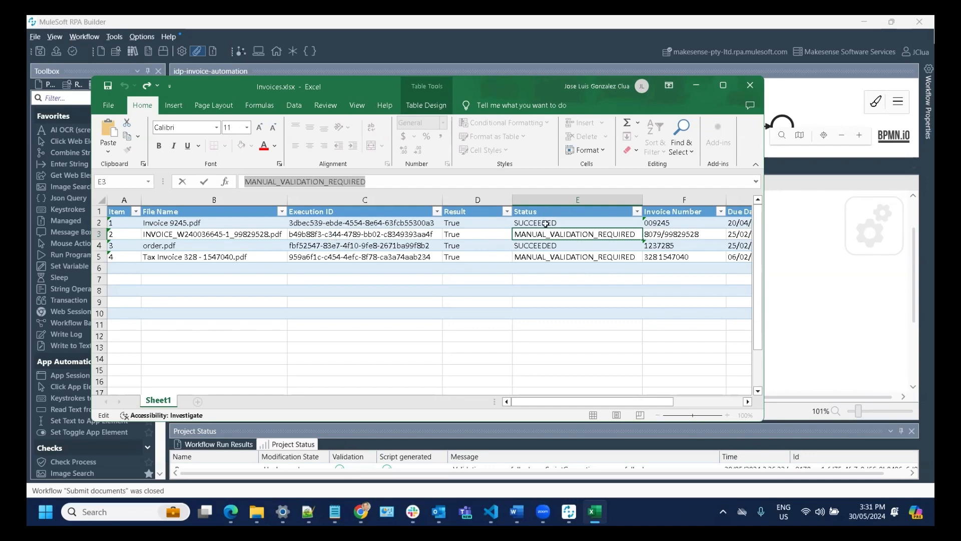
- Scroll across Invoices.xlsx to confirm two rows still read MANUAL_VALIDATION_REQUIRED, then return to RPA Builder
{"action": "left_click_drag", "start_coordinate": [575, 404], "coordinate": [691, 407]}
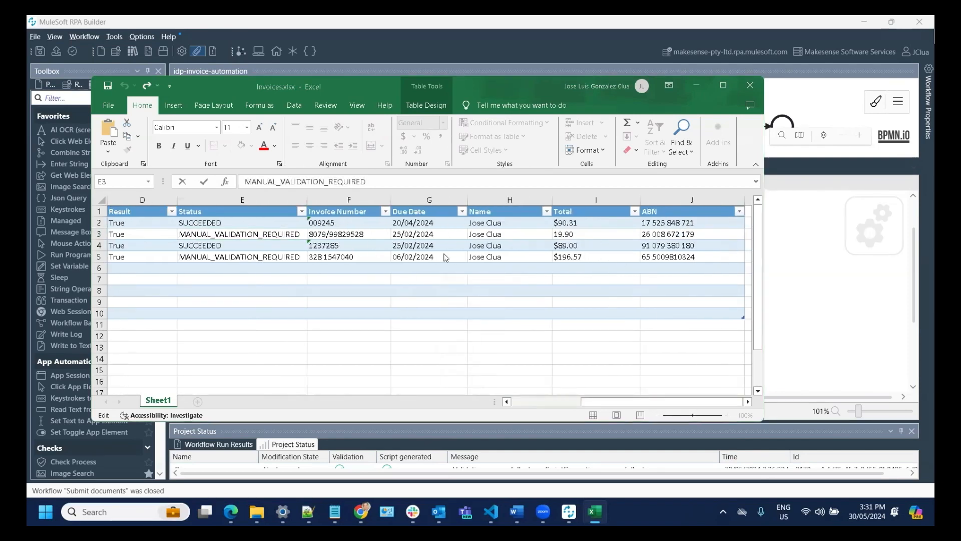
{"action": "key", "text": "alt+Tab"}
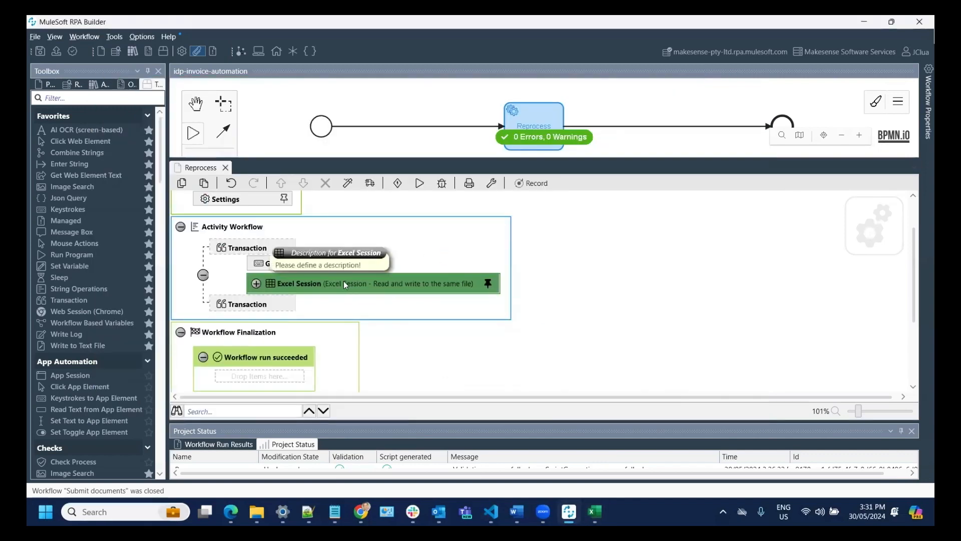
- Expand the Excel Session and its Loop, and open the Read Status step's Excel read wizard
{"action": "left_click", "coordinate": [257, 283]}
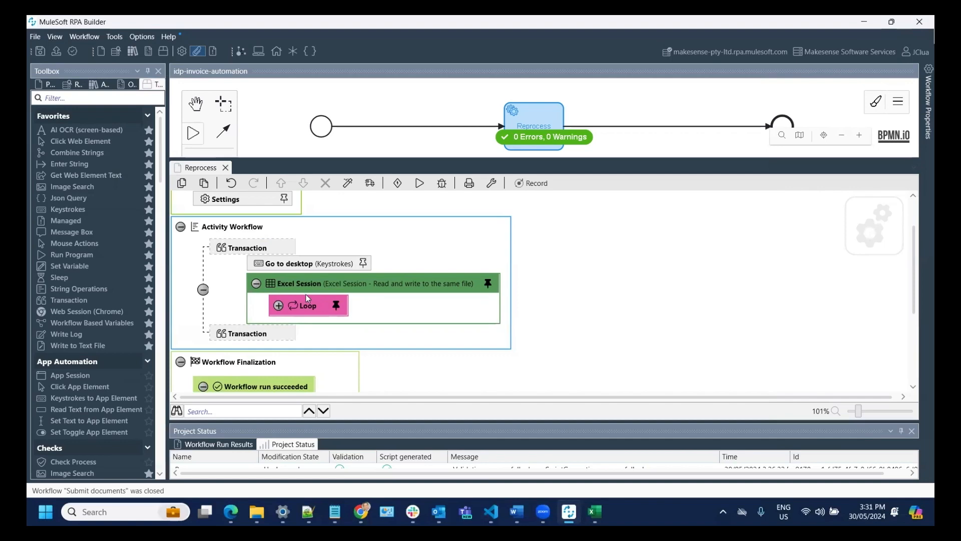
{"action": "left_click", "coordinate": [278, 306]}
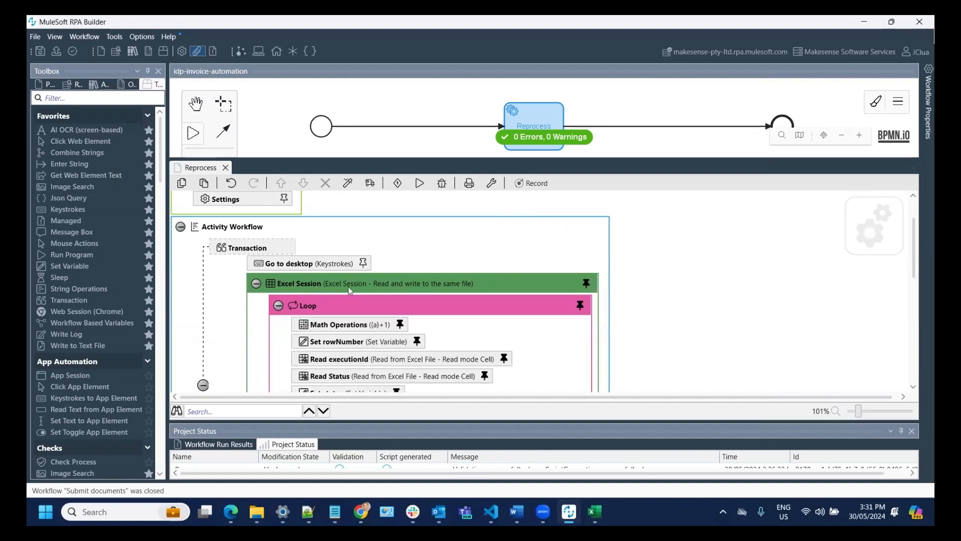
{"action": "scroll", "coordinate": [367, 290], "scroll_direction": "down", "scroll_amount": 2}
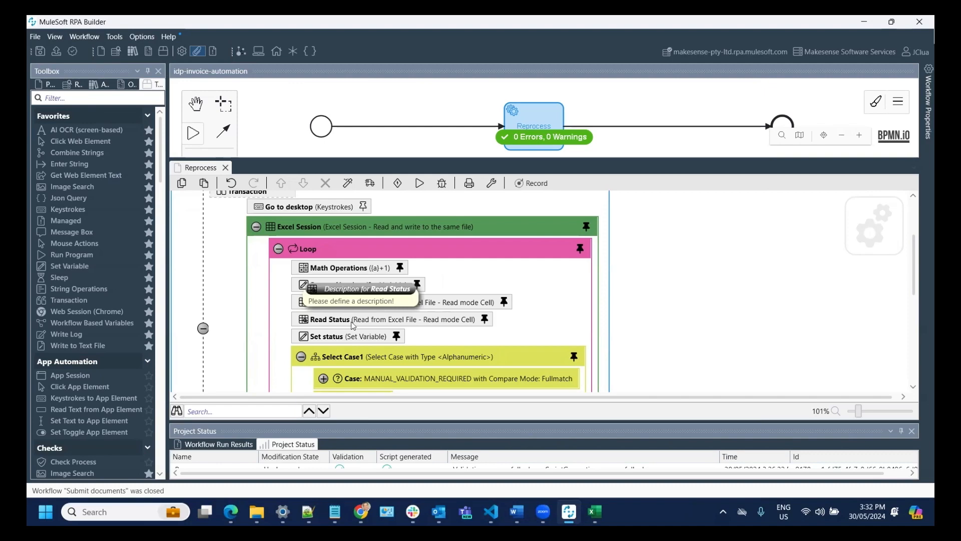
{"action": "double_click", "coordinate": [353, 325]}
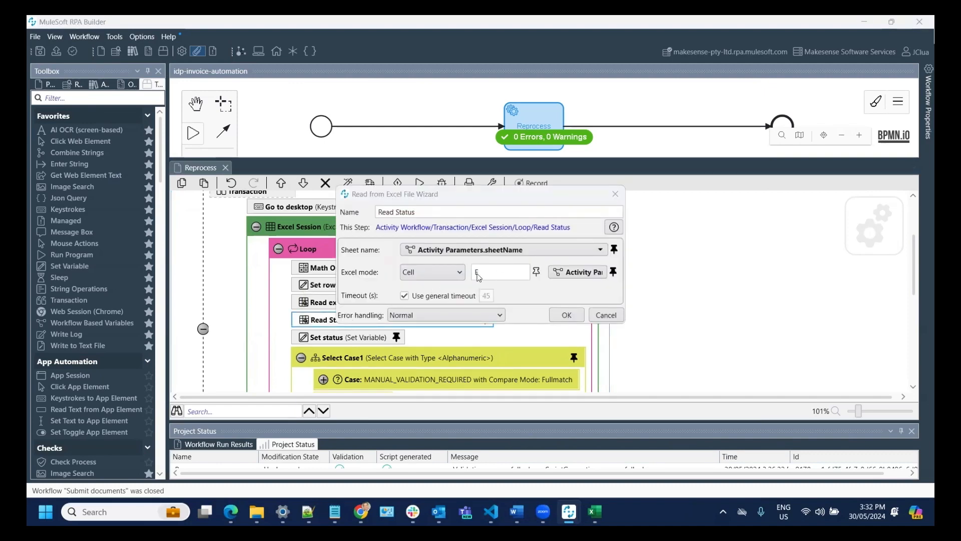
{"action": "key", "text": "alt+Tab"}
{"action": "key", "text": "alt+Tab"}
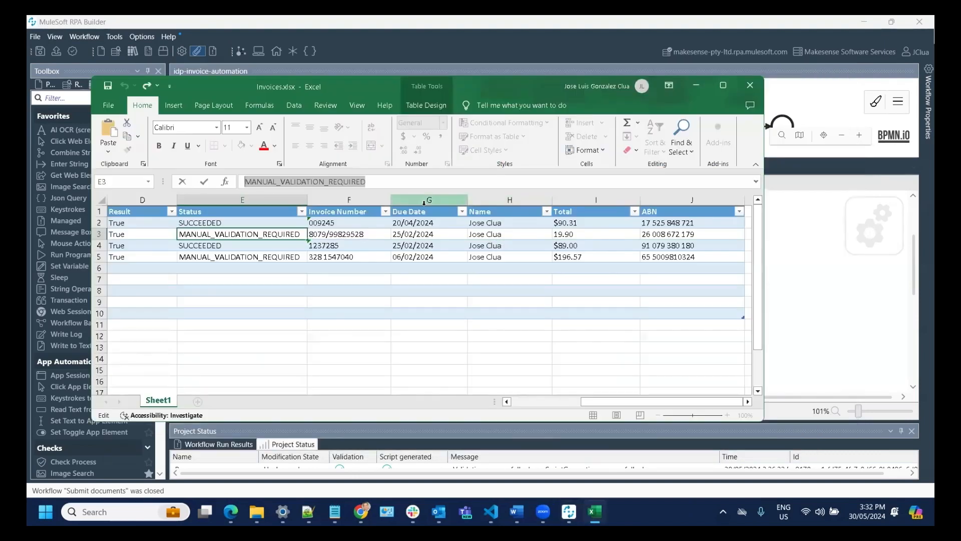
- Inspect Status cells E2, E3 and E5: rows 2 and 4 SUCCEEDED, rows 3 and 5 MANUAL_VALIDATION_REQUIRED
{"action": "left_click", "coordinate": [231, 202]}
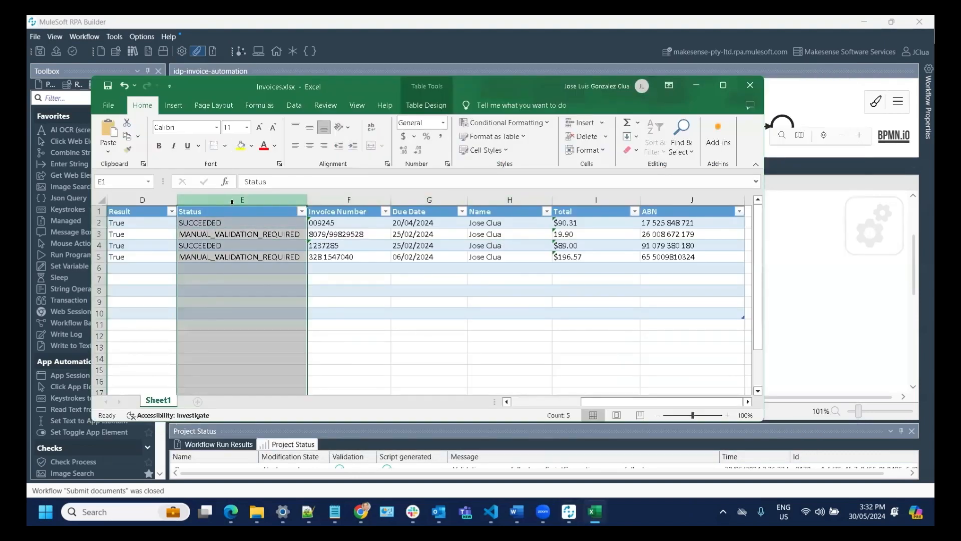
{"action": "left_click", "coordinate": [237, 236]}
{"action": "left_click", "coordinate": [238, 257]}
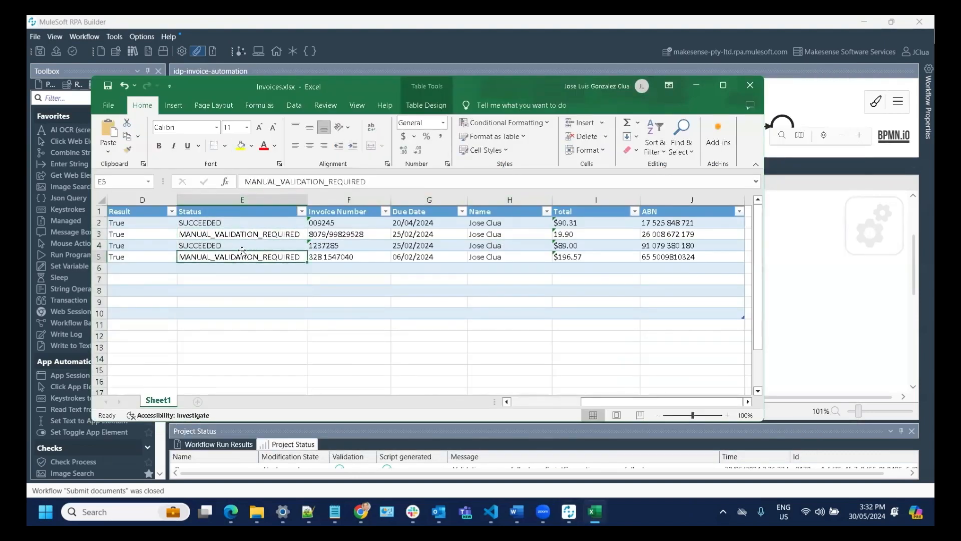
{"action": "left_click", "coordinate": [218, 222]}
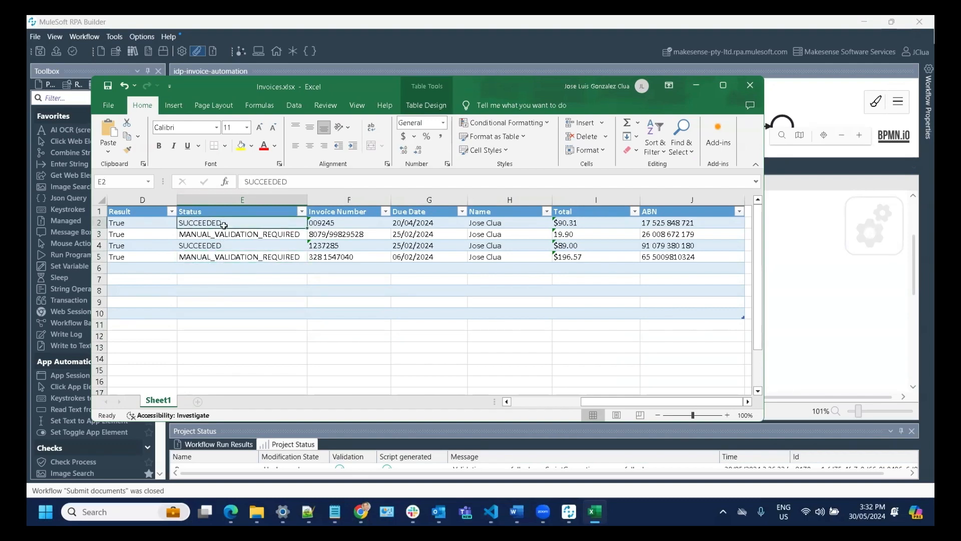
{"action": "left_click", "coordinate": [231, 235]}
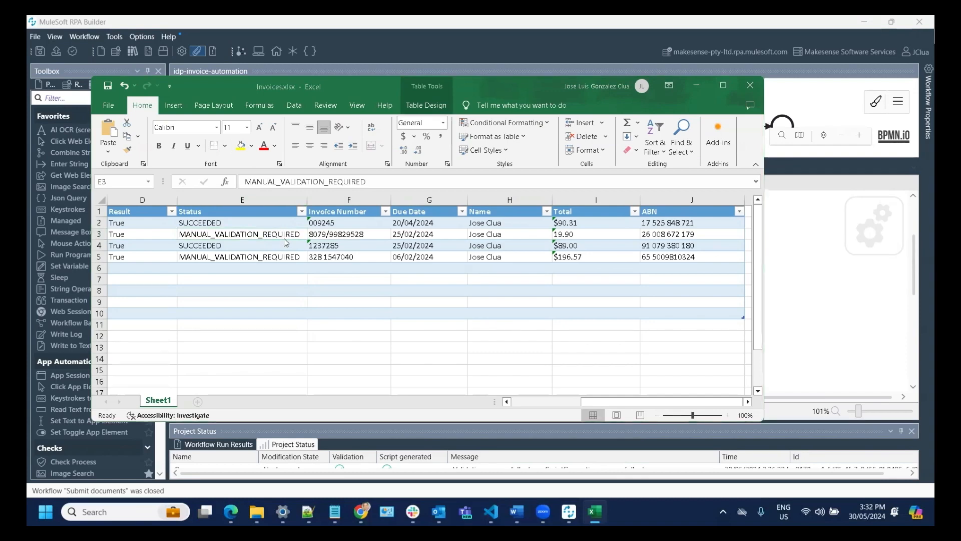
{"action": "key", "text": "alt+Tab"}
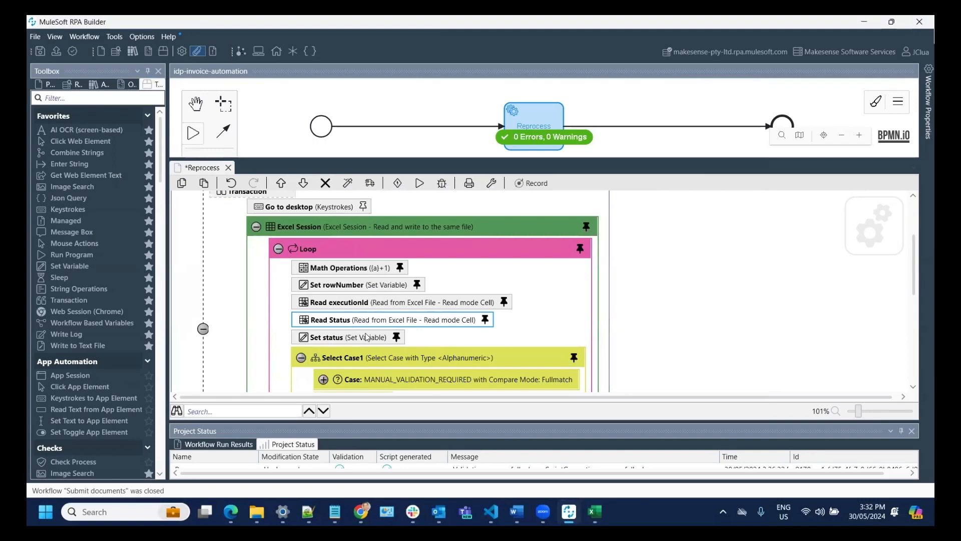
- Expand Select Case1's MANUAL_VALIDATION_REQUIRED case to show IDP retrieval, Message Box3, Write Status and Manage blocks
{"action": "scroll", "coordinate": [366, 335], "scroll_direction": "down", "scroll_amount": 1}
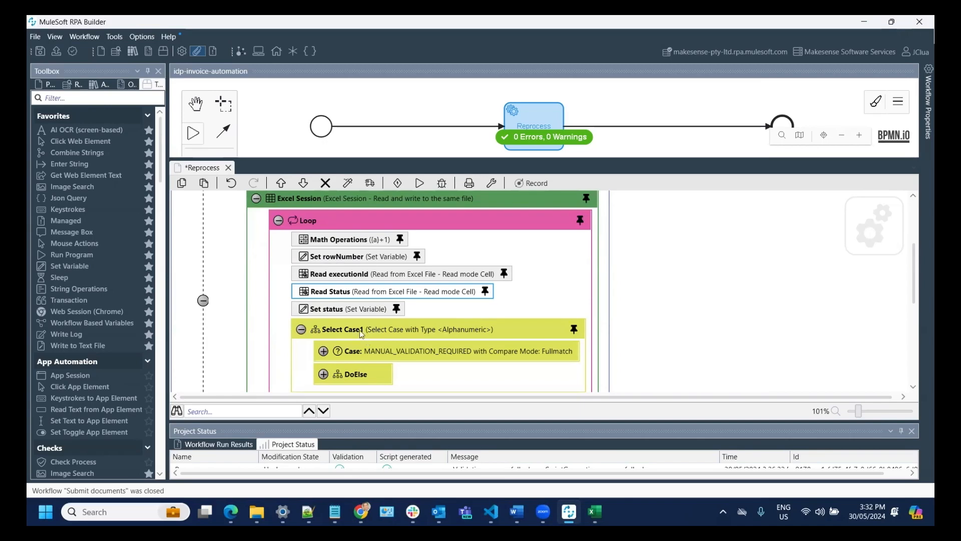
{"action": "scroll", "coordinate": [349, 320], "scroll_direction": "down", "scroll_amount": 2}
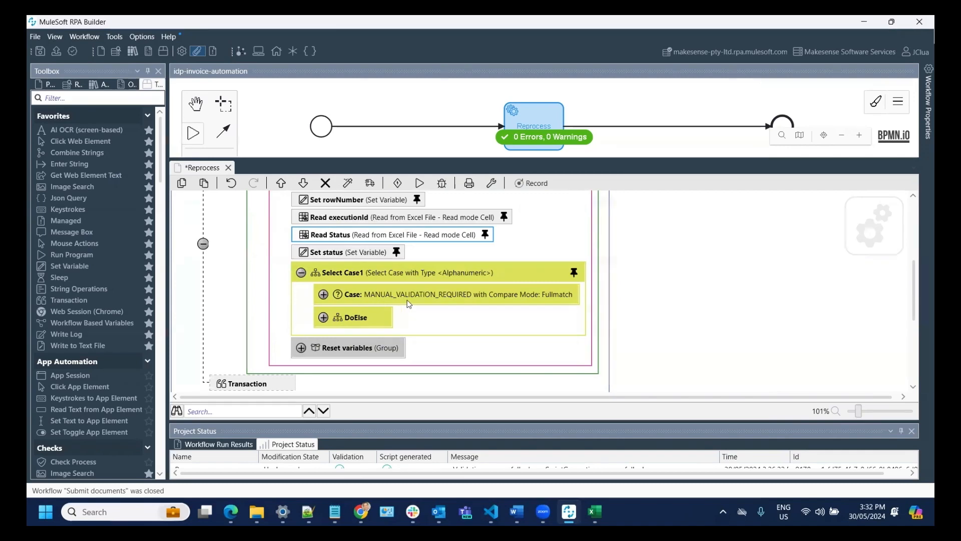
{"action": "left_click", "coordinate": [323, 294]}
{"action": "scroll", "coordinate": [443, 306], "scroll_direction": "down", "scroll_amount": 2}
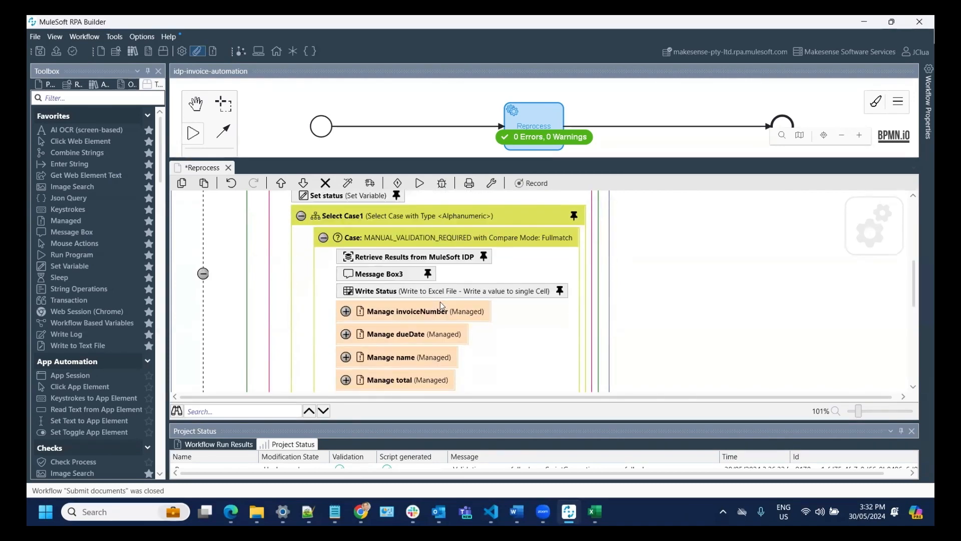
{"action": "scroll", "coordinate": [442, 306], "scroll_direction": "down", "scroll_amount": 2}
{"action": "scroll", "coordinate": [442, 306], "scroll_direction": "up", "scroll_amount": 1}
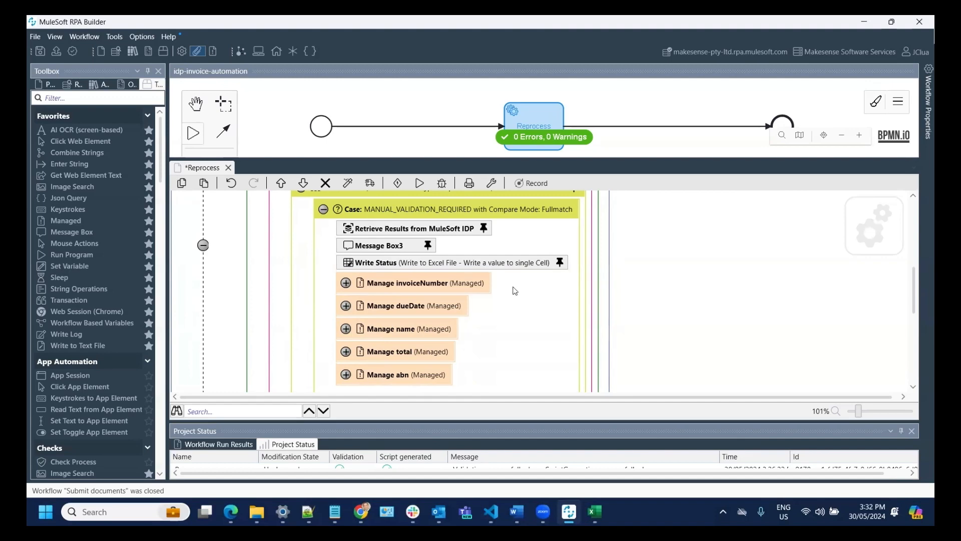
{"action": "scroll", "coordinate": [459, 277], "scroll_direction": "down", "scroll_amount": 1}
{"action": "scroll", "coordinate": [460, 276], "scroll_direction": "up", "scroll_amount": 2}
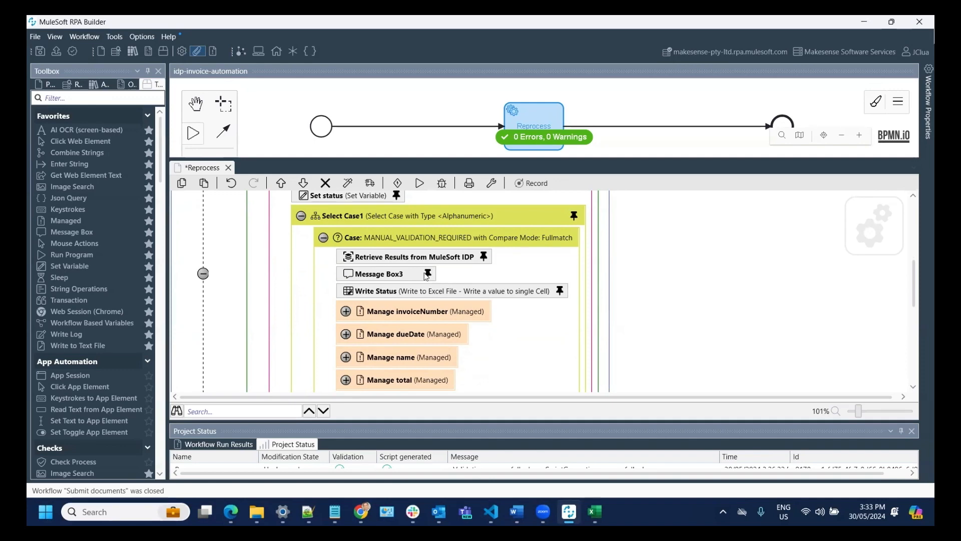
- Inspect the Message Box3 and Write Status settings and cancel both wizards without changes
{"action": "double_click", "coordinate": [375, 279]}
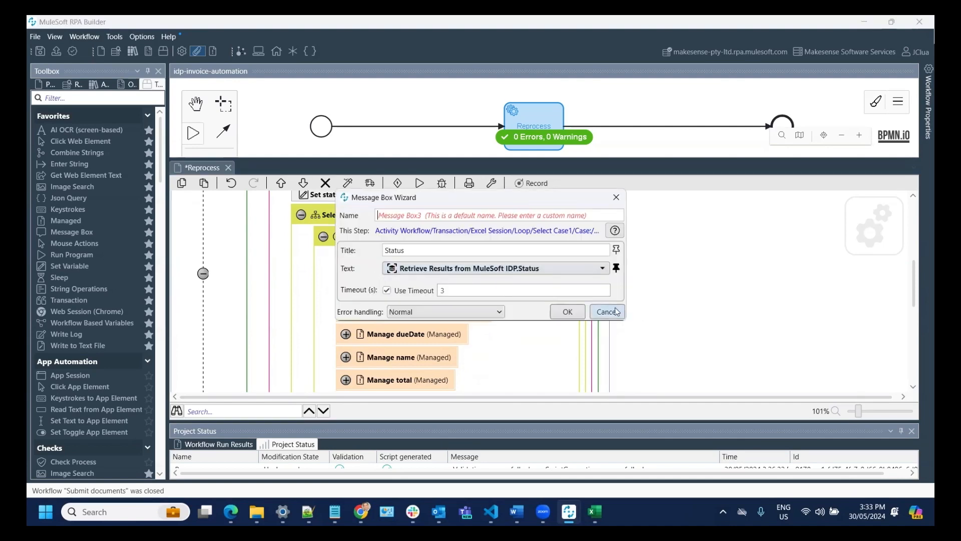
{"action": "left_click", "coordinate": [607, 312]}
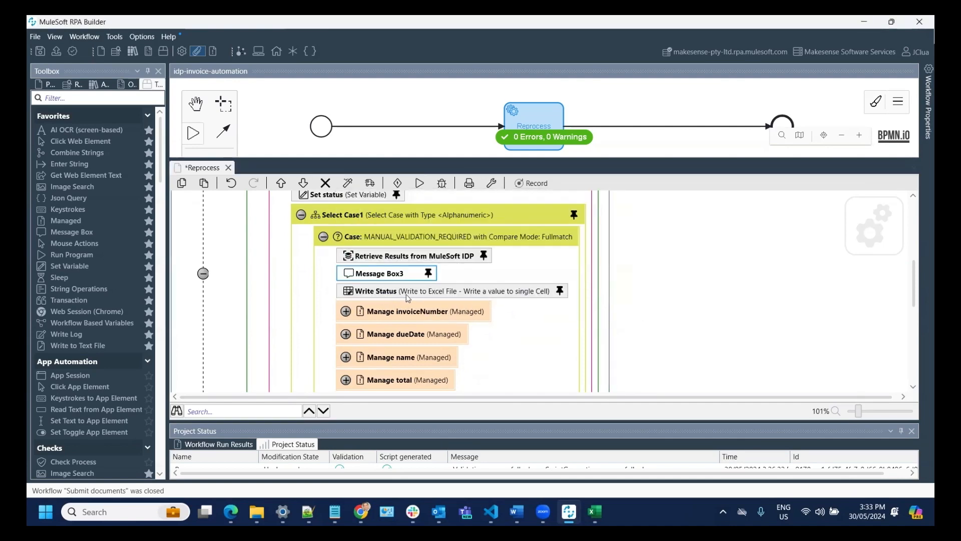
{"action": "double_click", "coordinate": [406, 291]}
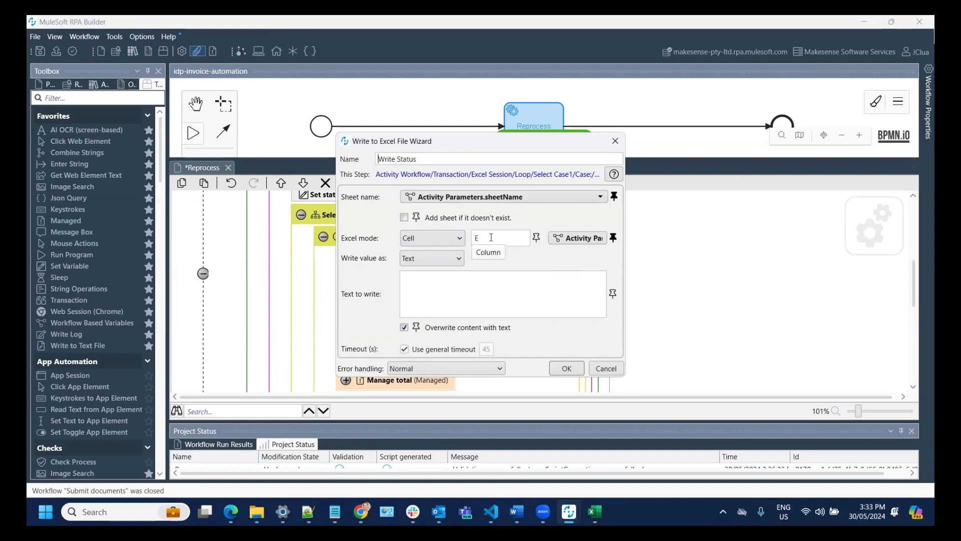
{"action": "left_click", "coordinate": [606, 368]}
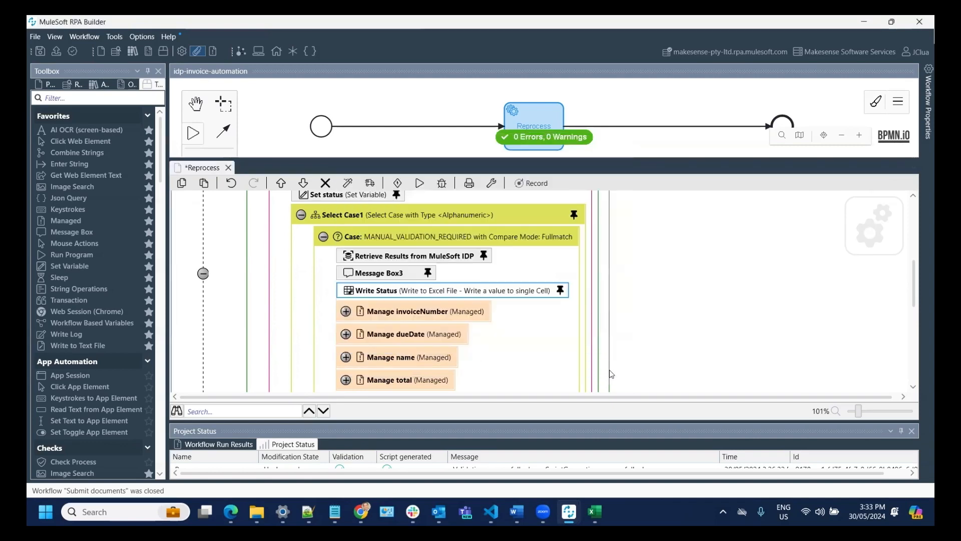
- Expand the Reset variables group further down the MANUAL_VALIDATION_REQUIRED case
{"action": "scroll", "coordinate": [461, 307], "scroll_direction": "down", "scroll_amount": 2}
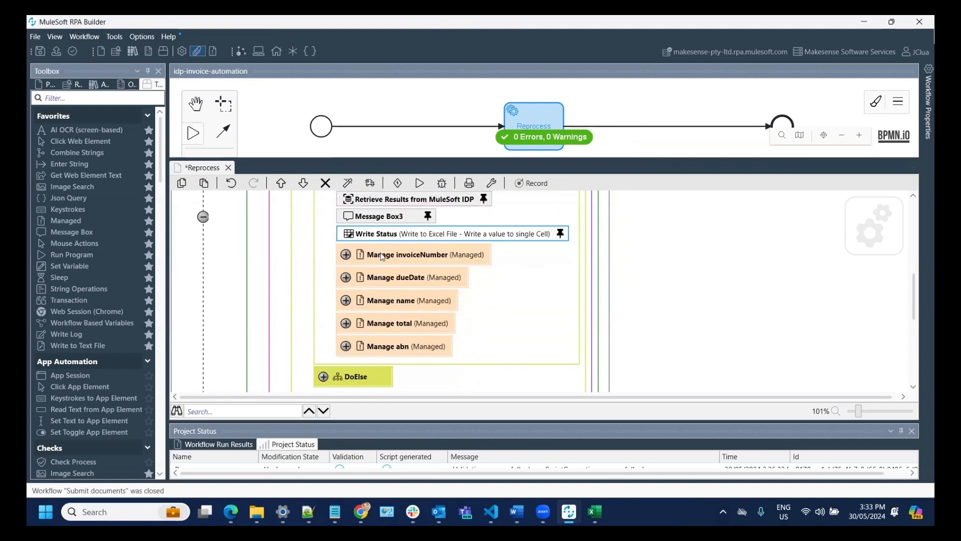
{"action": "scroll", "coordinate": [409, 268], "scroll_direction": "down", "scroll_amount": 2}
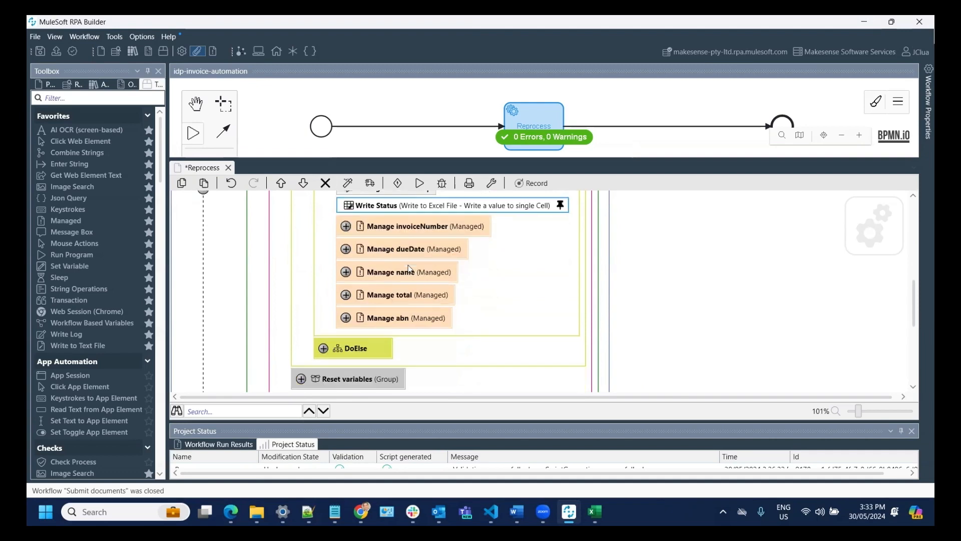
{"action": "scroll", "coordinate": [409, 269], "scroll_direction": "down", "scroll_amount": 1}
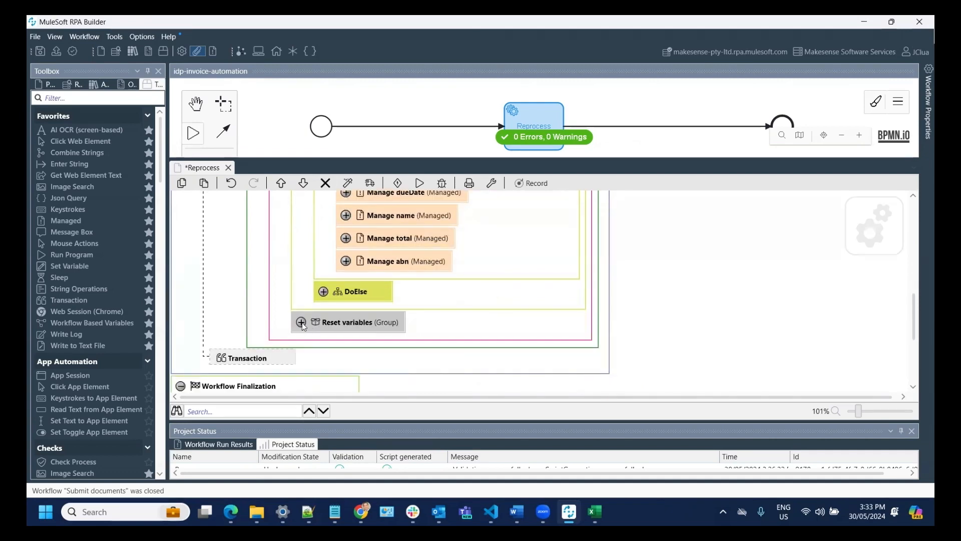
{"action": "left_click", "coordinate": [301, 322]}
{"action": "scroll", "coordinate": [376, 348], "scroll_direction": "down", "scroll_amount": 3}
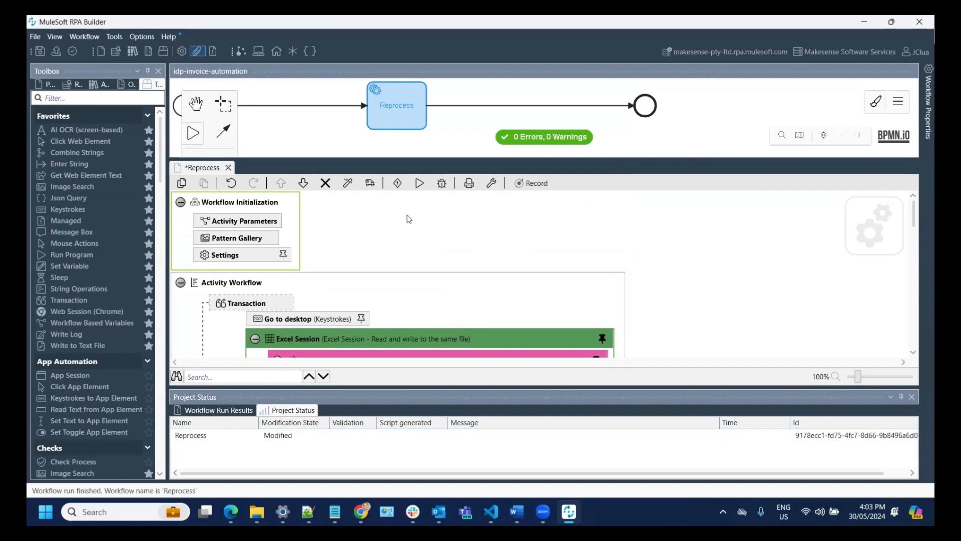
{"action": "scroll", "coordinate": [394, 215], "scroll_direction": "down", "scroll_amount": 2}
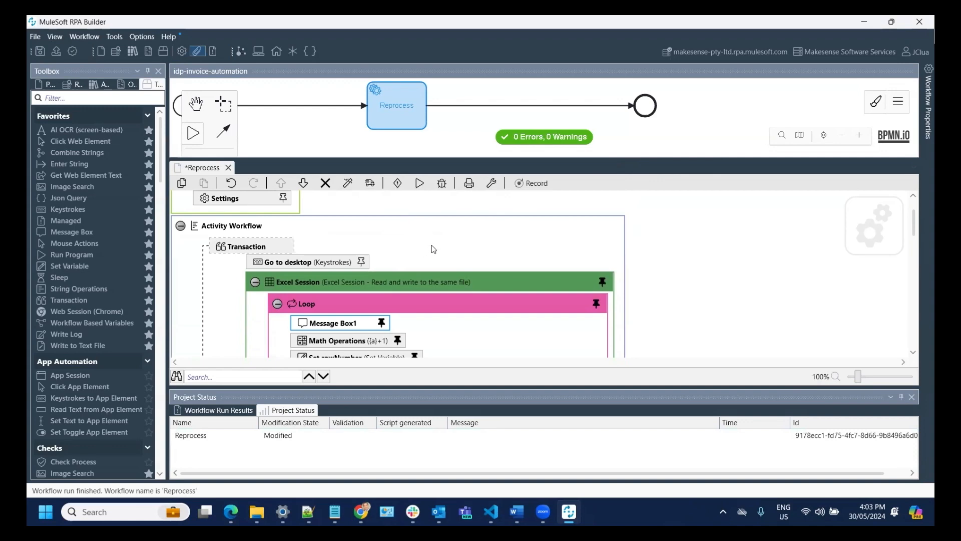
{"action": "scroll", "coordinate": [436, 241], "scroll_direction": "down", "scroll_amount": 2}
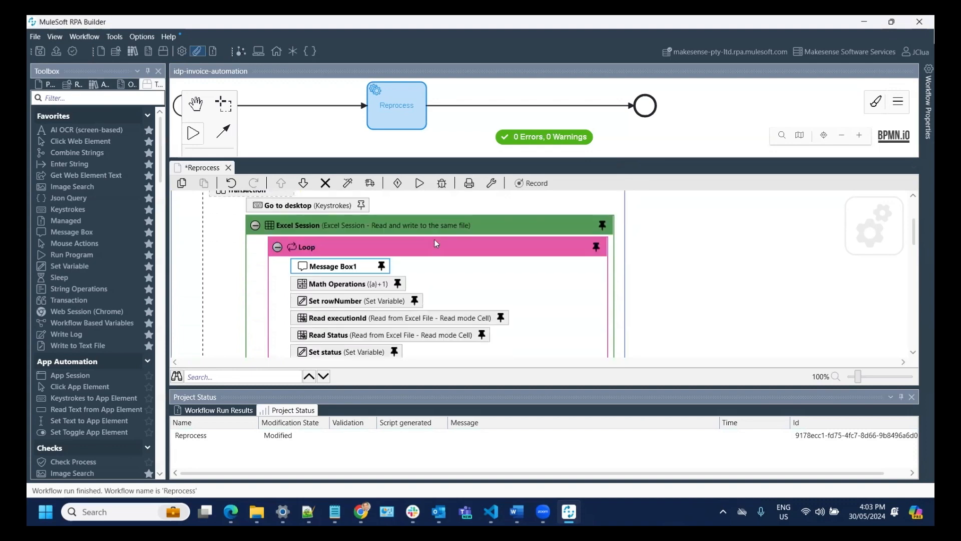
{"action": "double_click", "coordinate": [337, 270]}
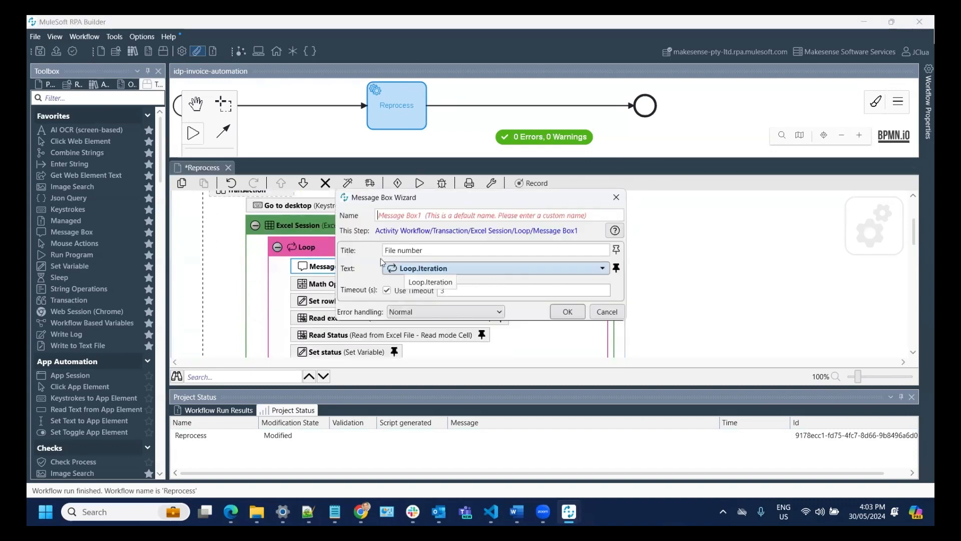
{"action": "left_click", "coordinate": [572, 313]}
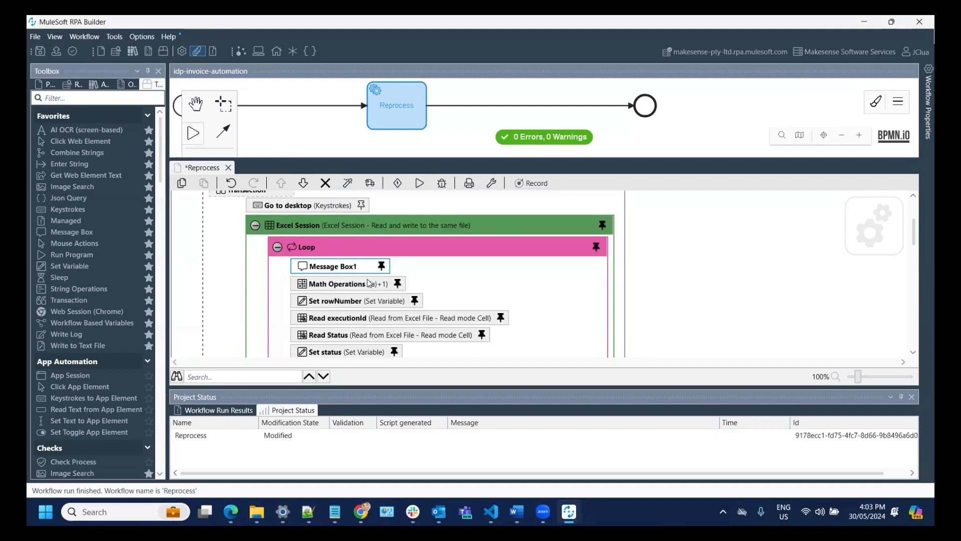
{"action": "scroll", "coordinate": [371, 288], "scroll_direction": "down", "scroll_amount": 2}
{"action": "scroll", "coordinate": [371, 287], "scroll_direction": "down", "scroll_amount": 2}
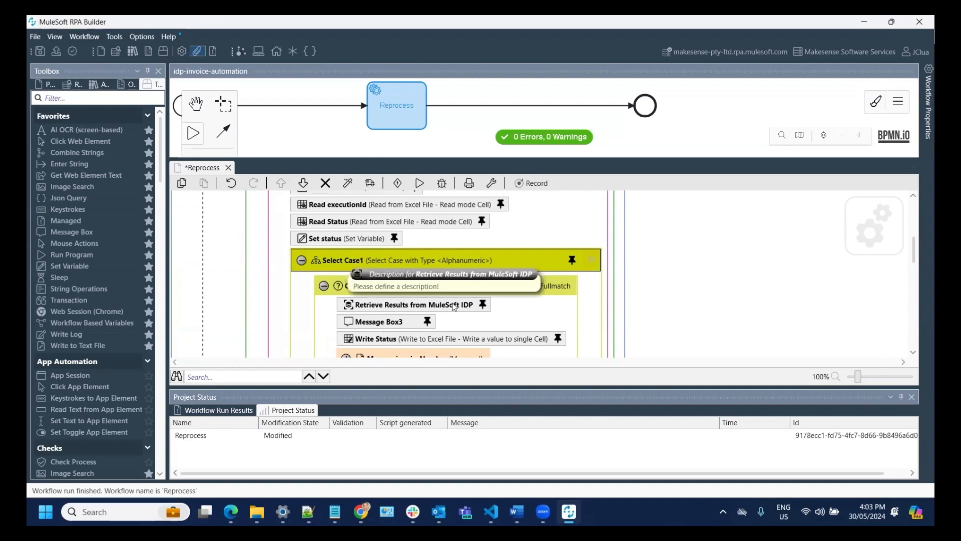
- Confirm Message Box3's settings and collapse the MANUAL_VALIDATION_REQUIRED case block
{"action": "double_click", "coordinate": [391, 323]}
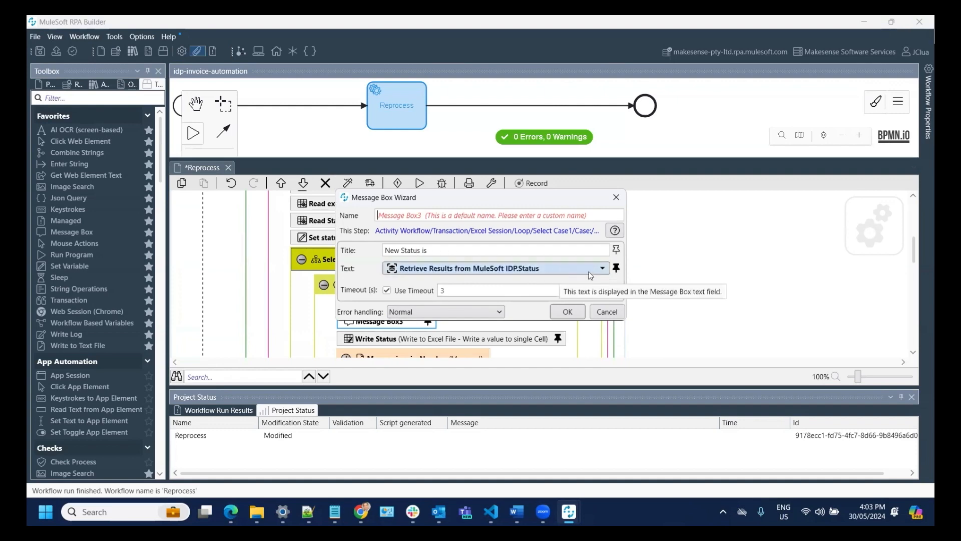
{"action": "left_click", "coordinate": [567, 312]}
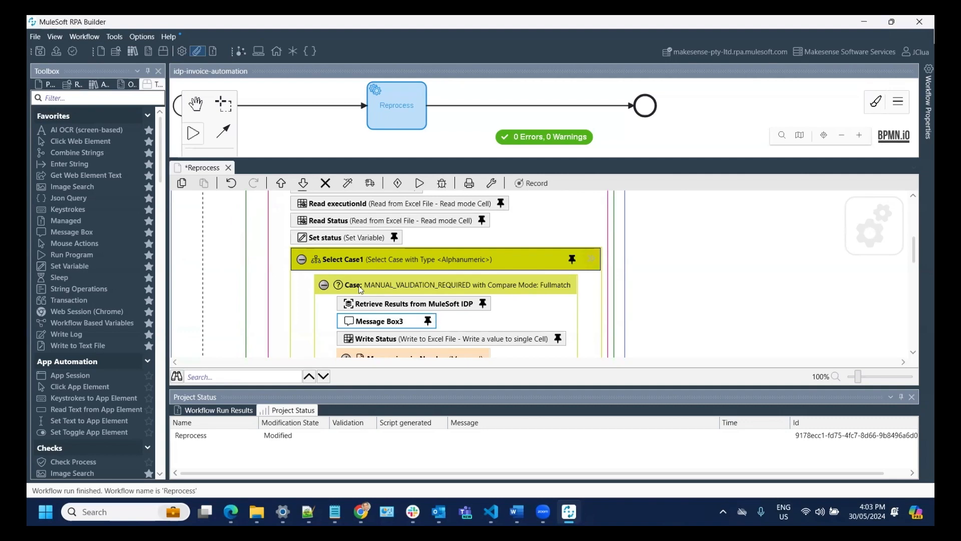
{"action": "left_click", "coordinate": [325, 285]}
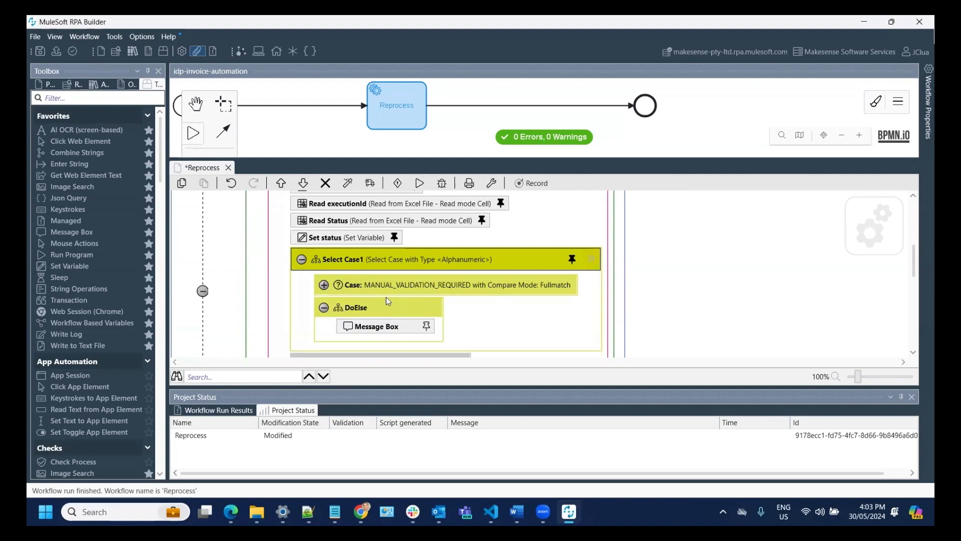
- Check the DoElse message box titled 'Do nothing status', reading 'Ignore record'
{"action": "double_click", "coordinate": [388, 330]}
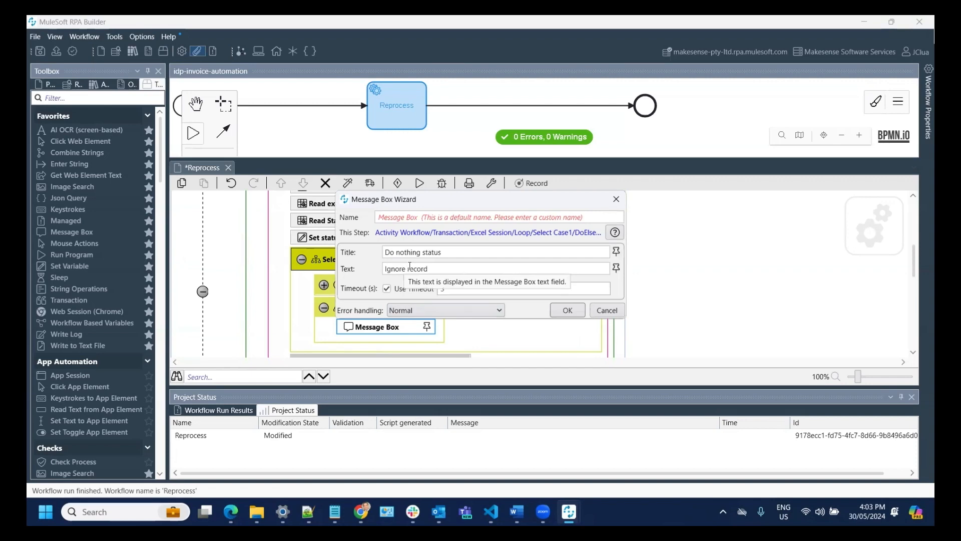
{"action": "key", "text": "Return"}
{"action": "scroll", "coordinate": [498, 309], "scroll_direction": "up", "scroll_amount": 1}
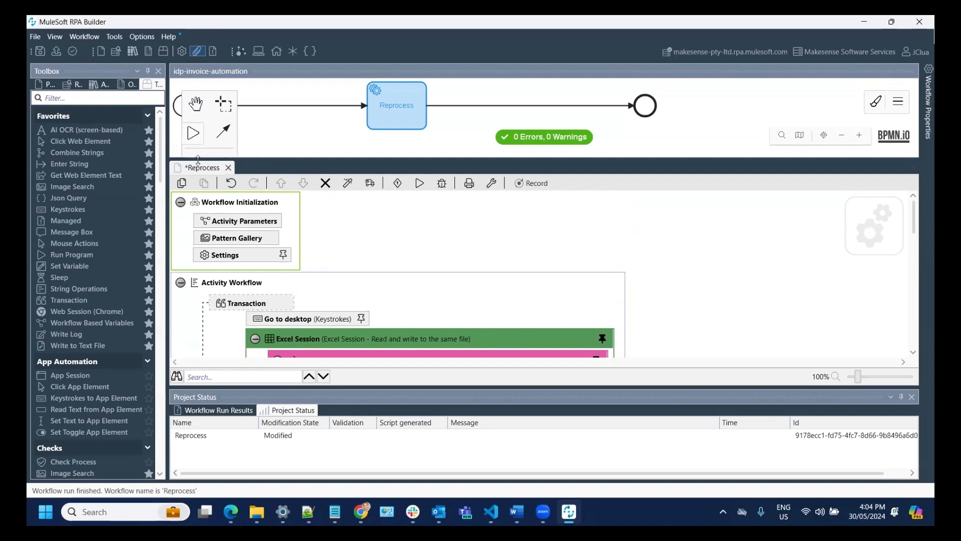
- Save and test-run the Reprocess workflow, letting it finish with status SUCCEEDED in 39.917 seconds
{"action": "left_click", "coordinate": [193, 133]}
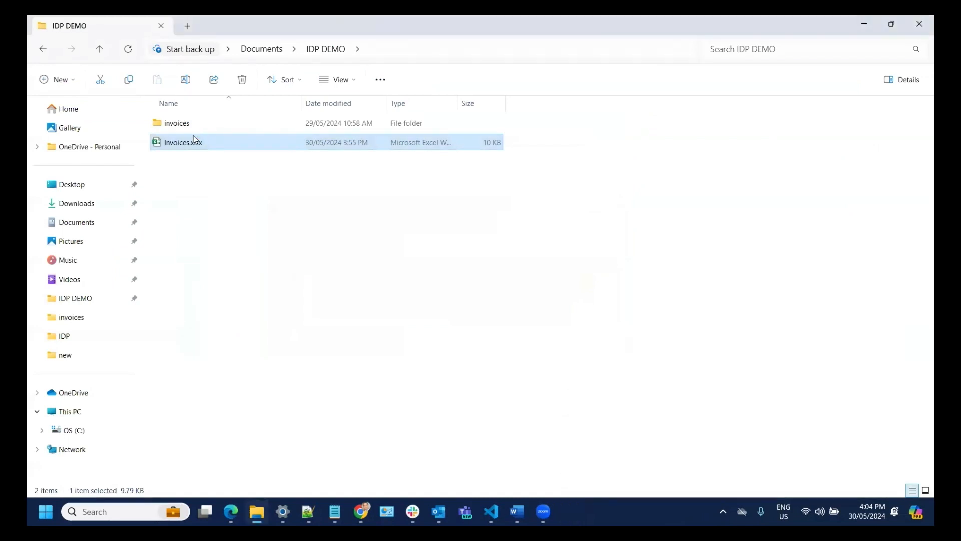
{"action": "key", "text": "super+d"}
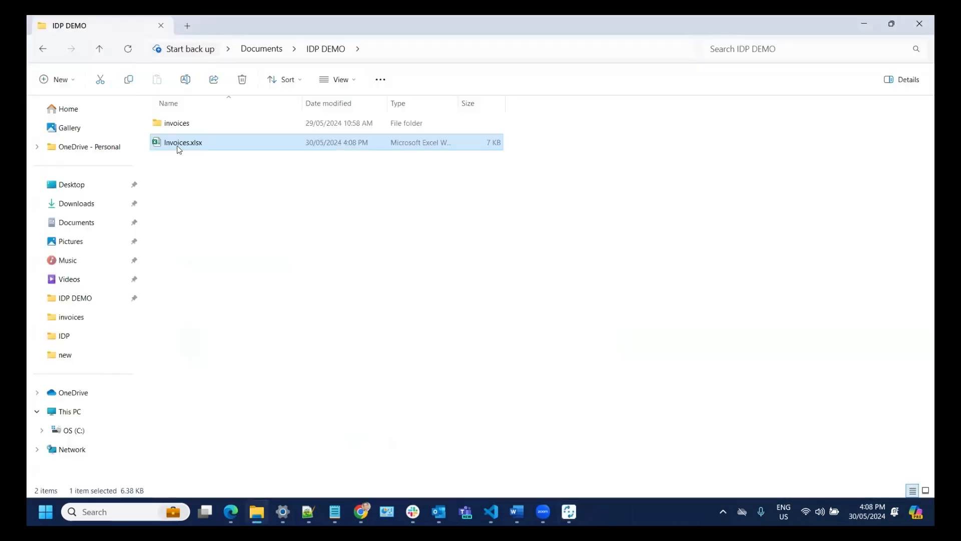
- Open Invoices.xlsx and verify the Status in cell E2 reads SUCCEEDED
{"action": "double_click", "coordinate": [177, 144]}
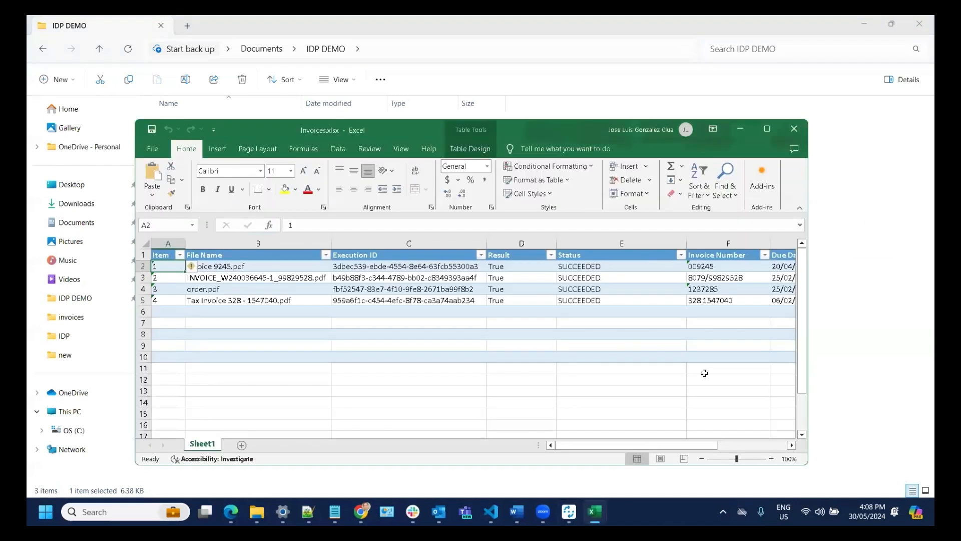
{"action": "left_click", "coordinate": [597, 268]}
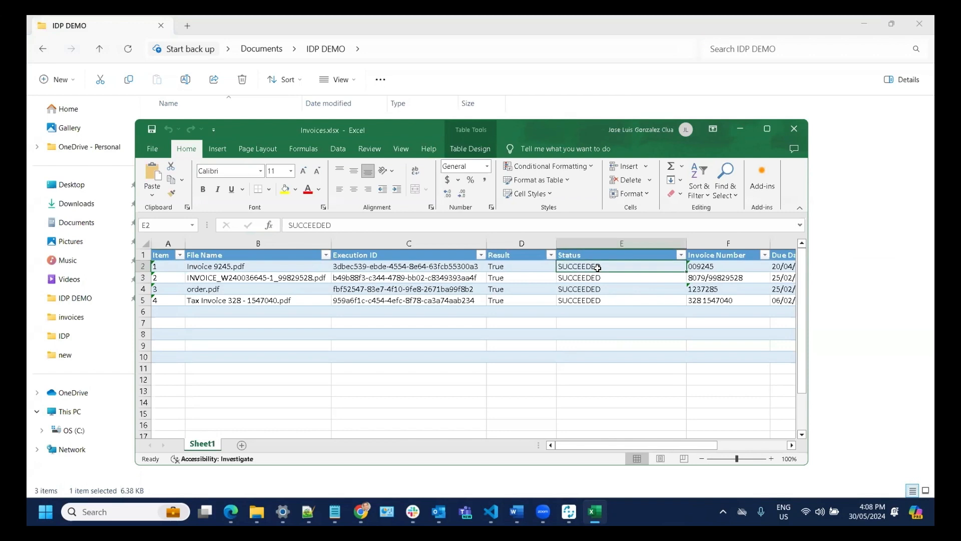
{"action": "left_click_drag", "start_coordinate": [587, 453], "coordinate": [629, 453]}
{"action": "left_click_drag", "start_coordinate": [671, 446], "coordinate": [677, 446]}
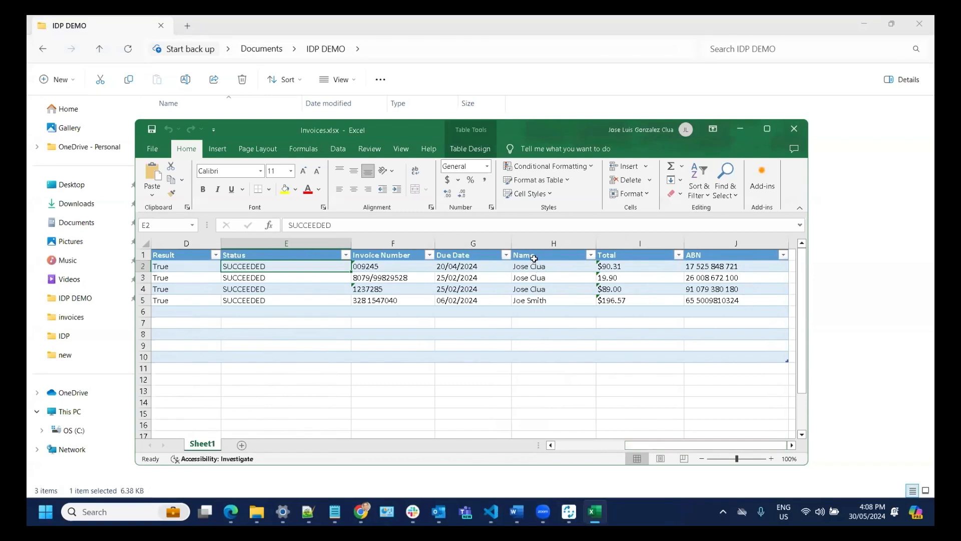
- Verify the corrected buyer name in cell H5 and the ABN in cell J3
{"action": "left_click", "coordinate": [546, 302]}
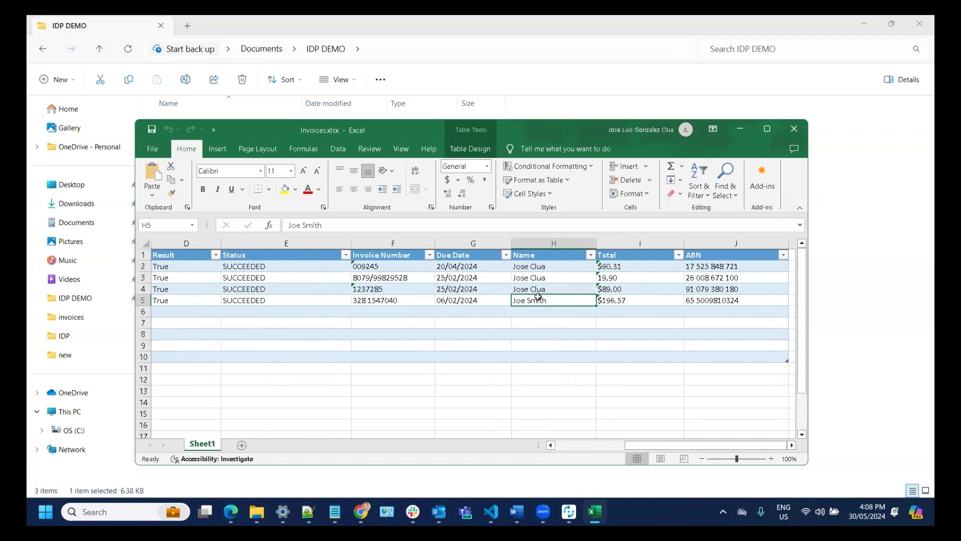
{"action": "left_click", "coordinate": [738, 279]}
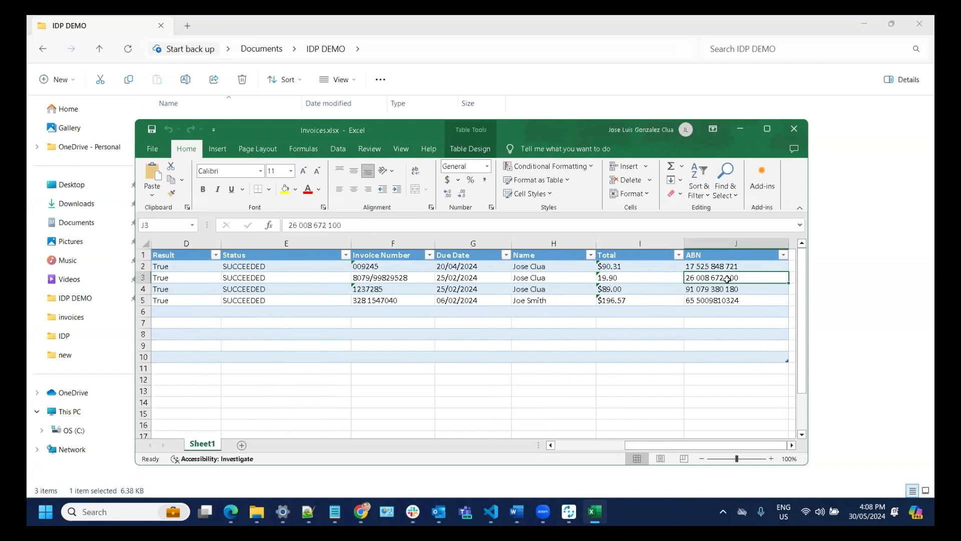
{"action": "double_click", "coordinate": [733, 278]}
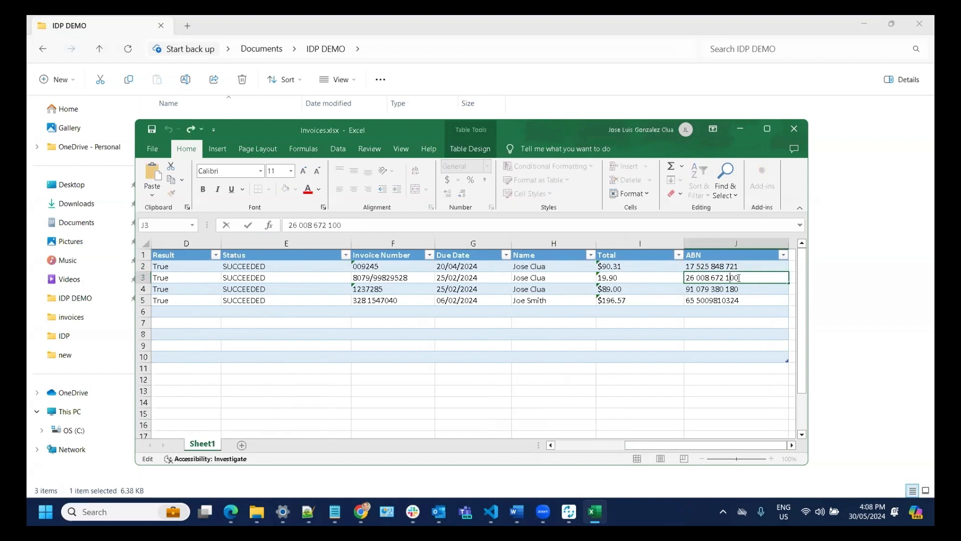
{"action": "double_click", "coordinate": [733, 278]}
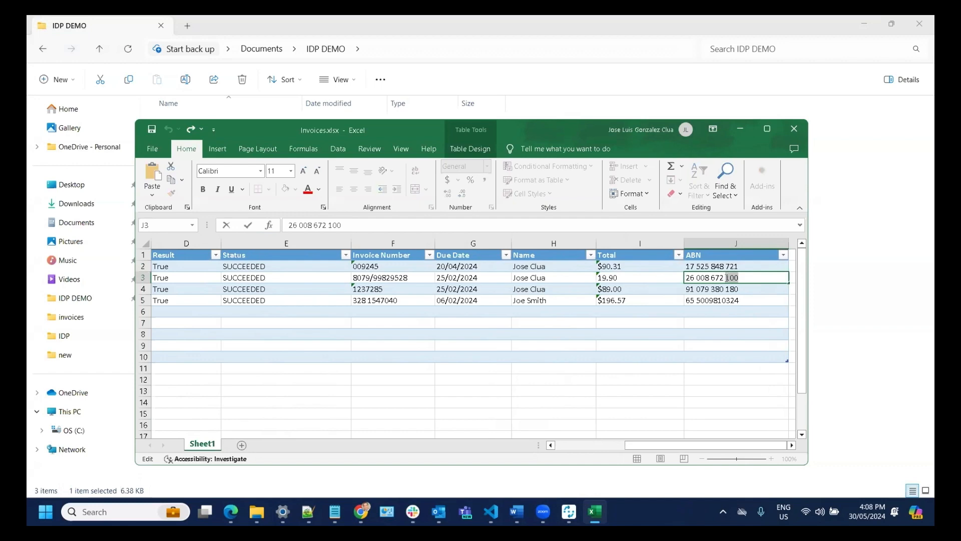